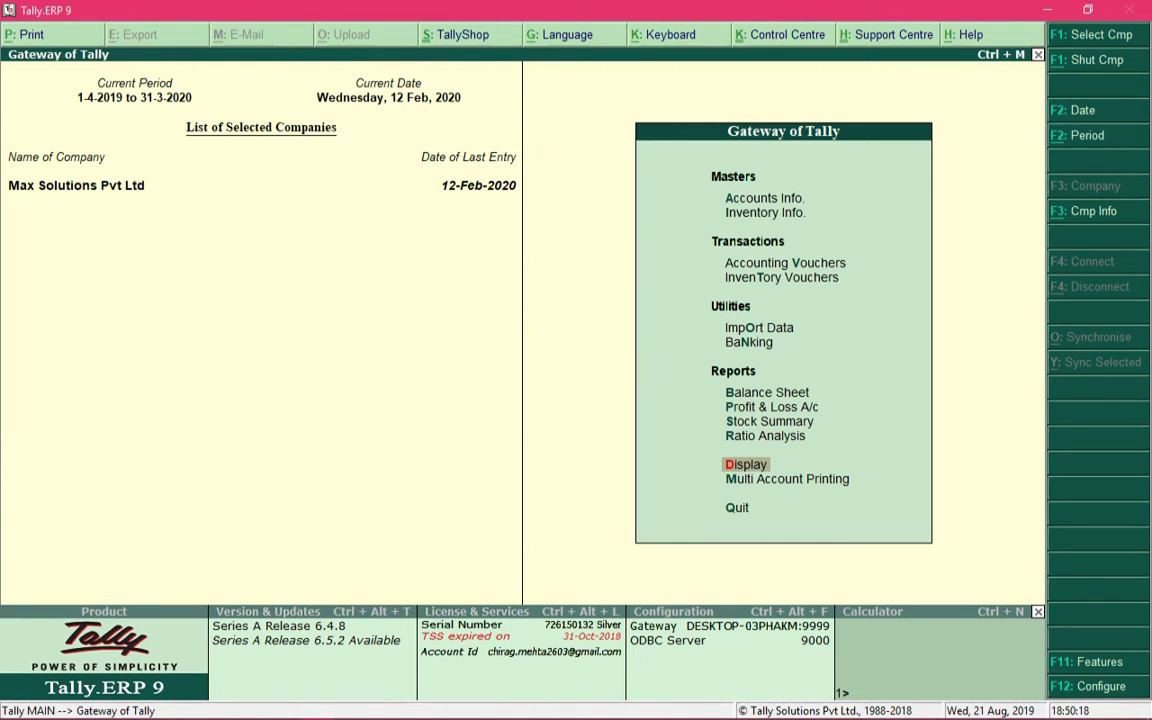
Examine the group summary for Duties & Taxes in the account books, and return to the Gateway of Tally
{"action": "key", "text": "Return"}
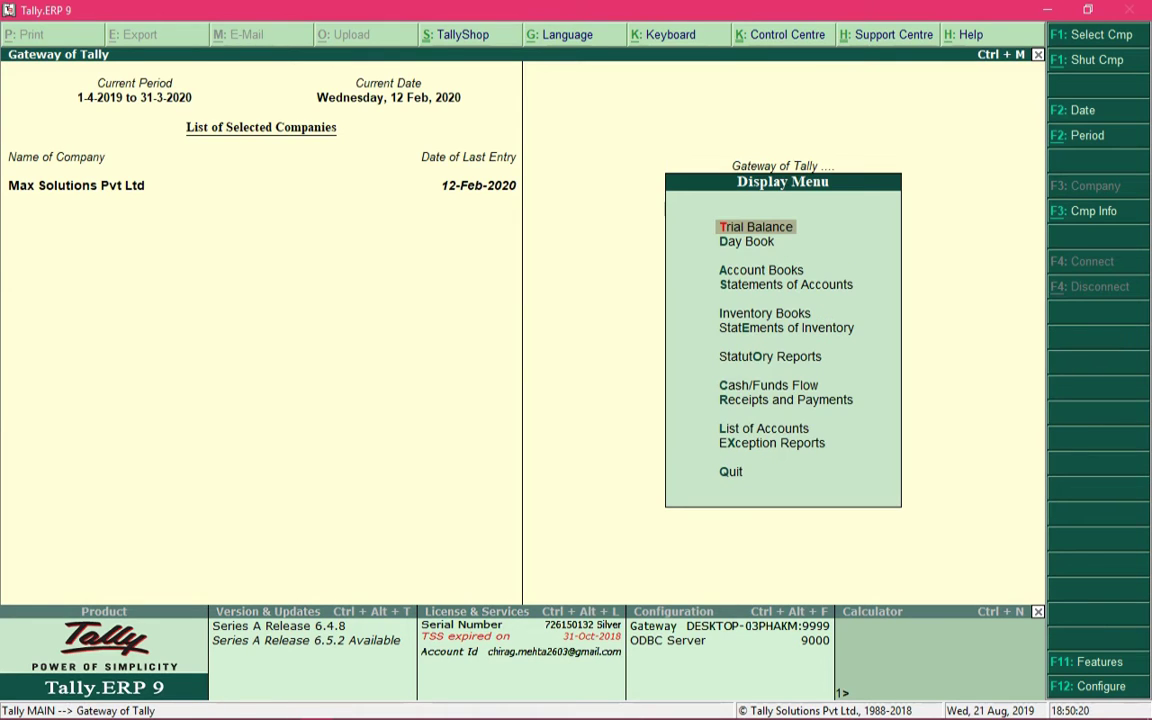
{"action": "key", "text": "Down"}
{"action": "key", "text": "Down"}
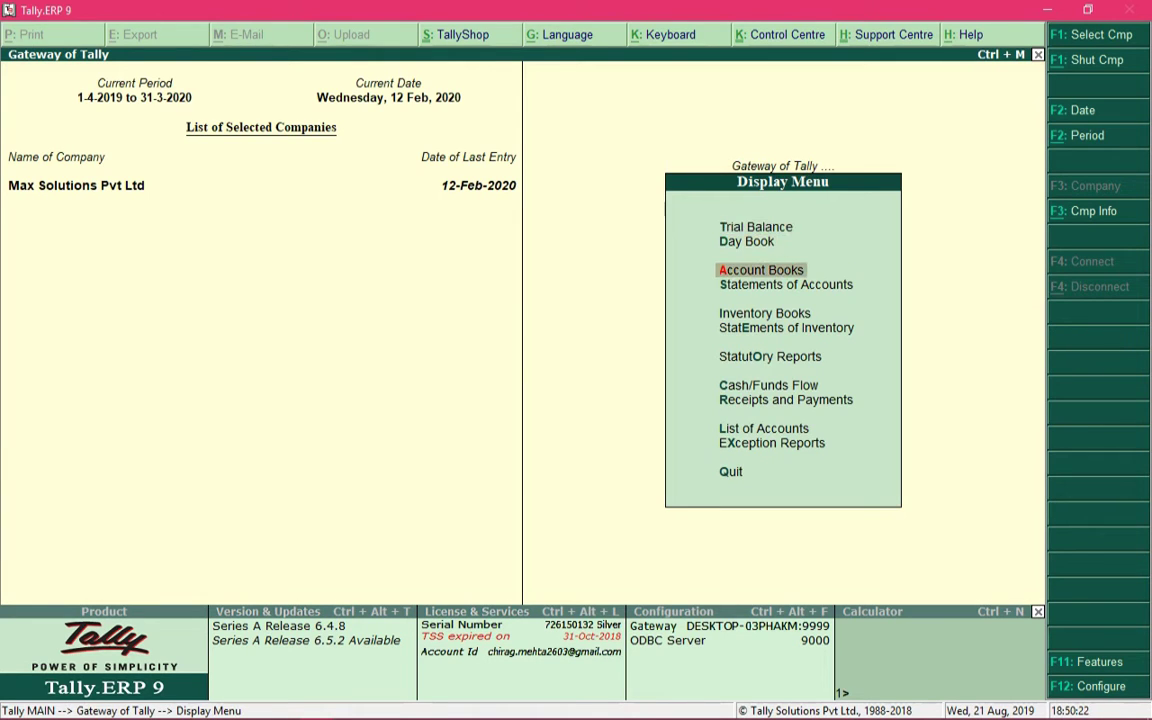
{"action": "key", "text": "Return"}
{"action": "key", "text": "Down"}
{"action": "key", "text": "Down"}
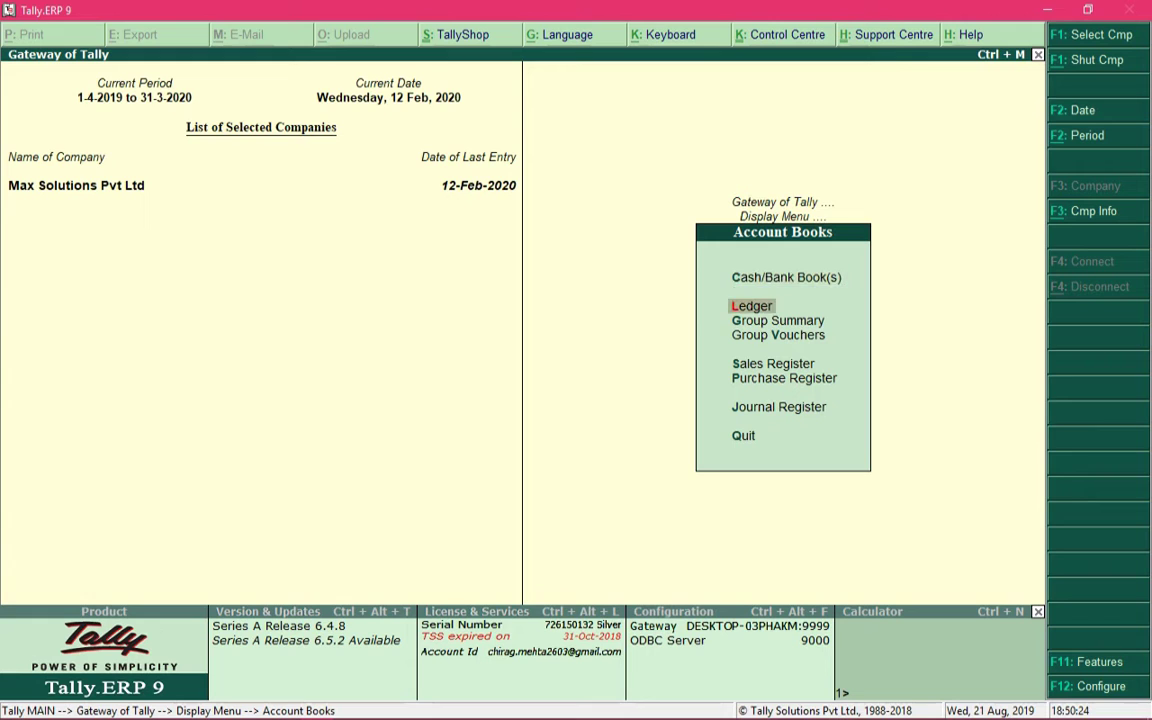
{"action": "key", "text": "Return"}
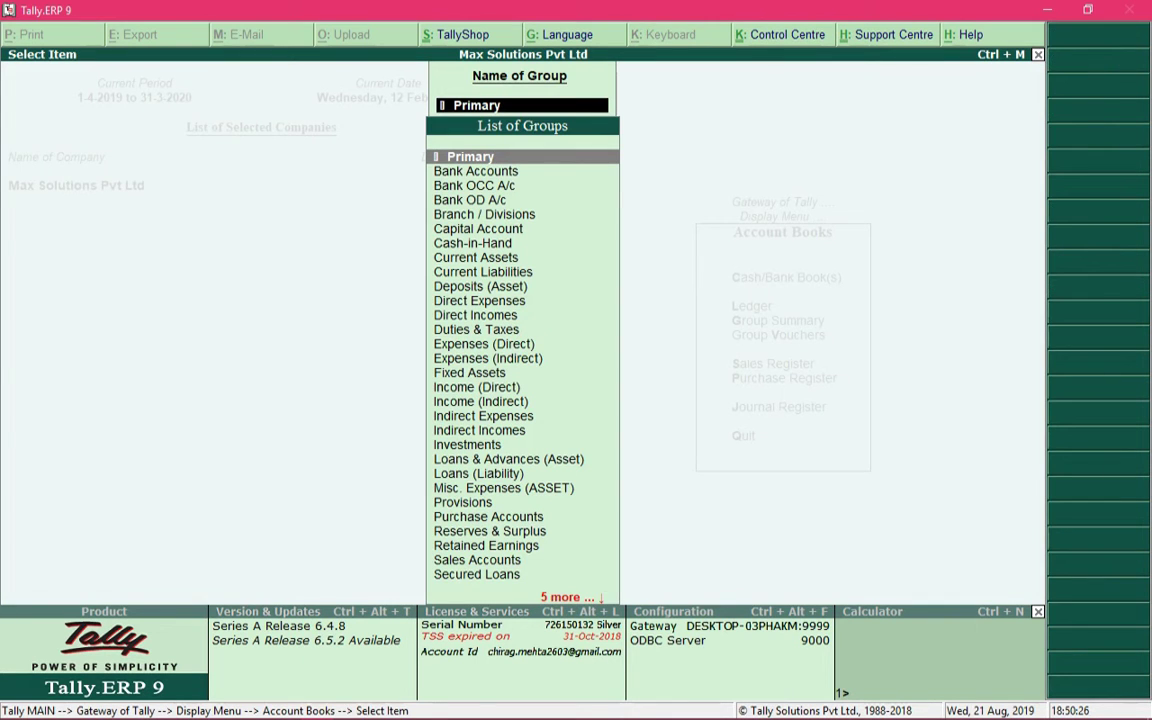
{"action": "type", "text": "Dut"}
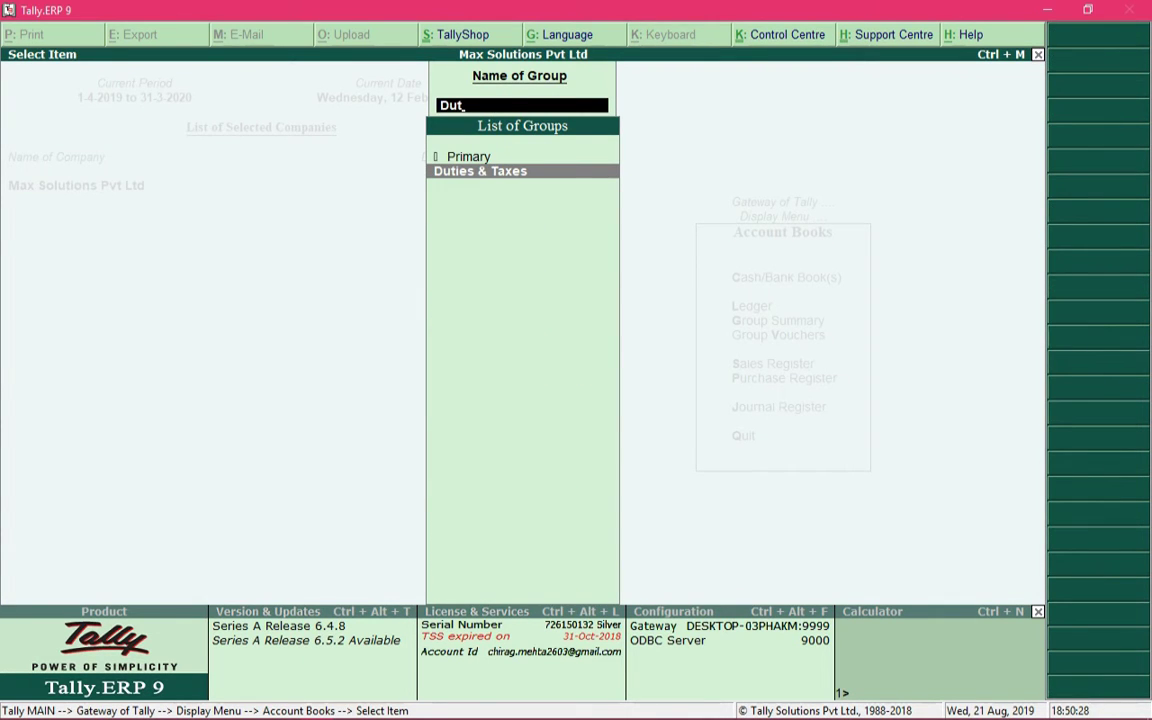
{"action": "key", "text": "Return"}
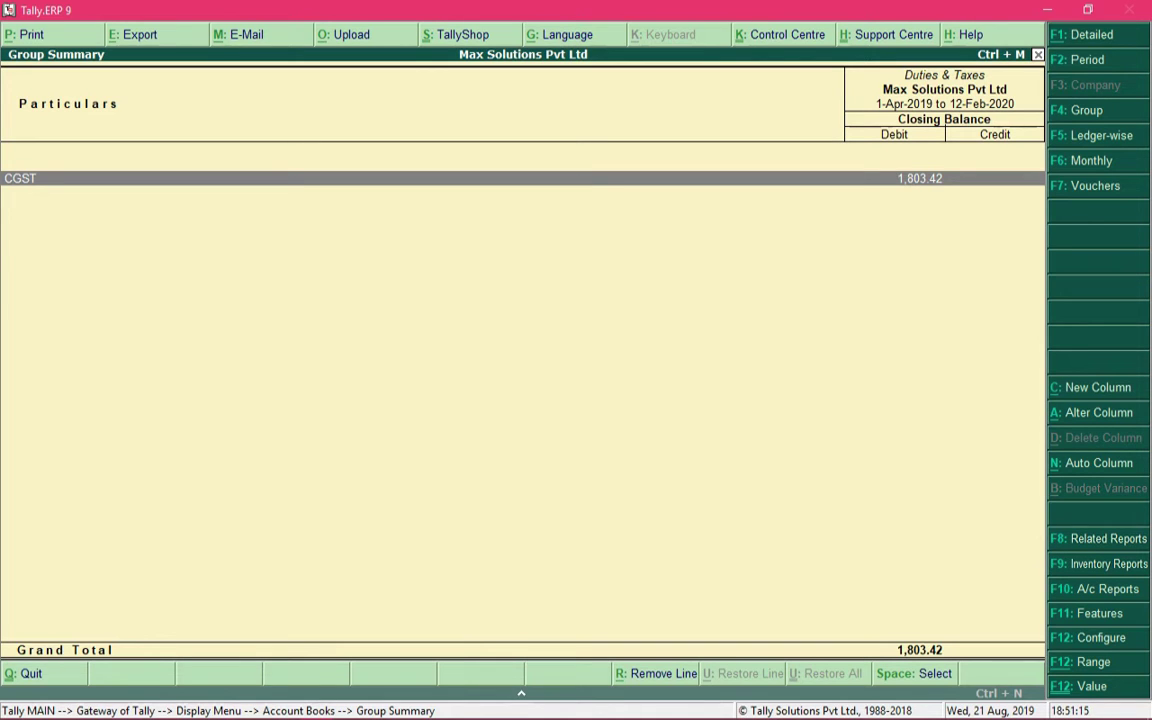
{"action": "key", "text": "Escape"}
{"action": "key", "text": "Escape"}
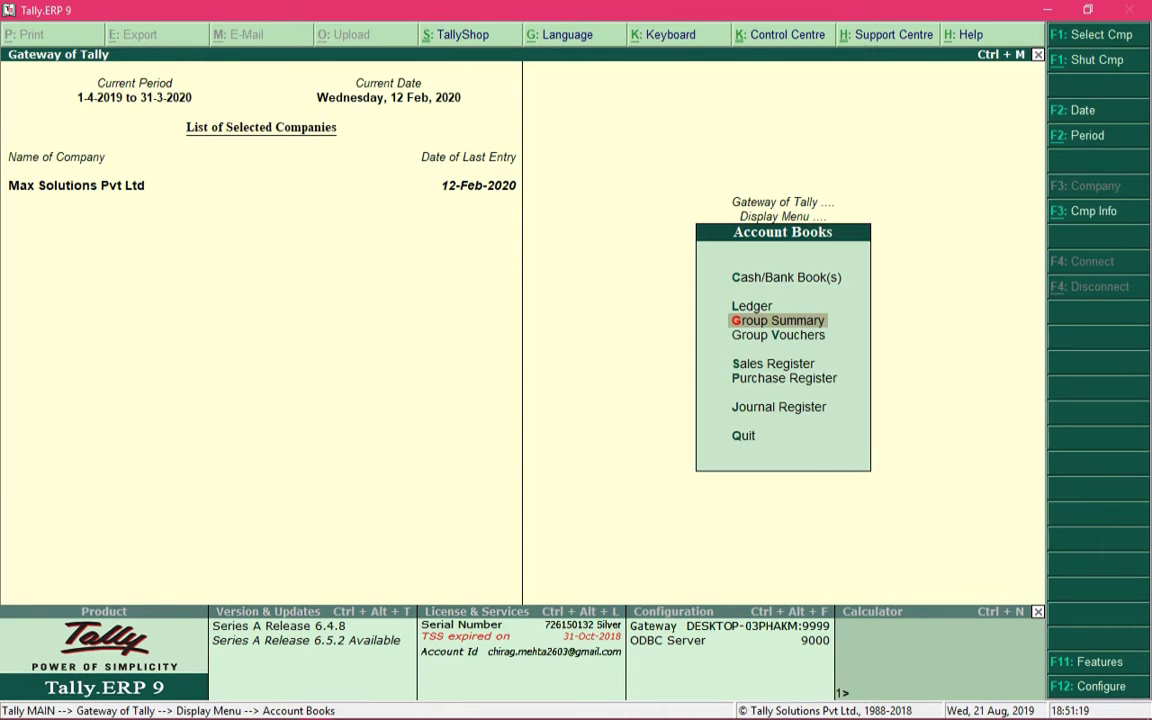
{"action": "key", "text": "Escape"}
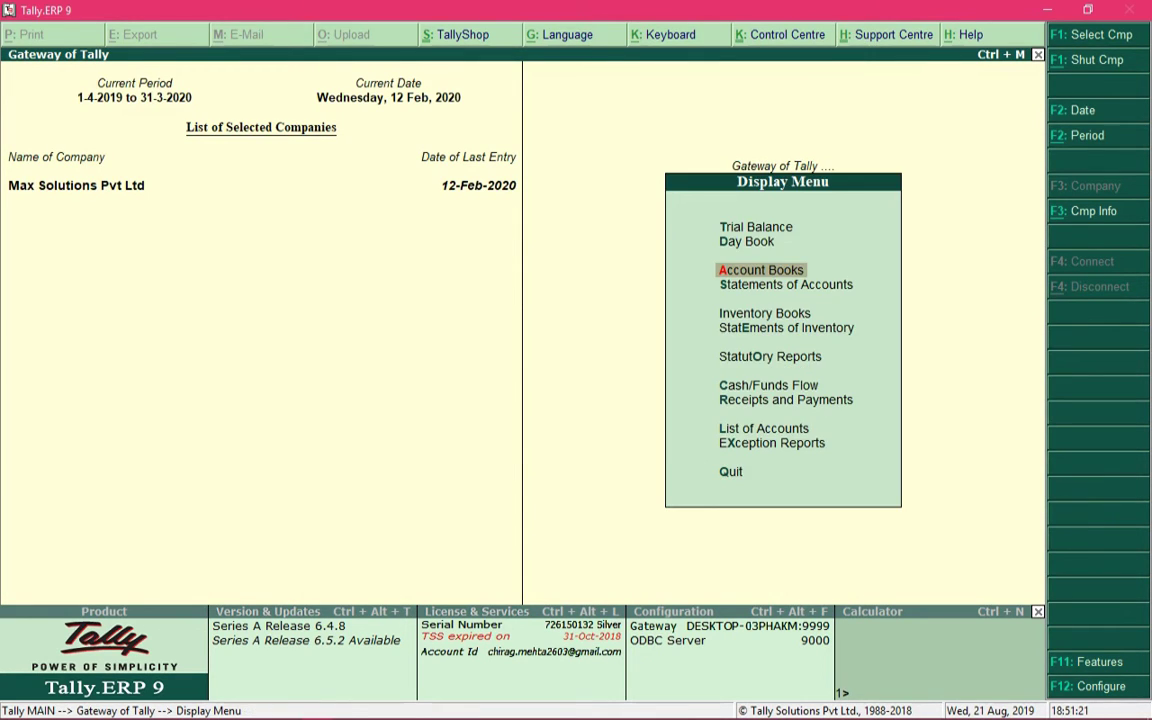
{"action": "key", "text": "Escape"}
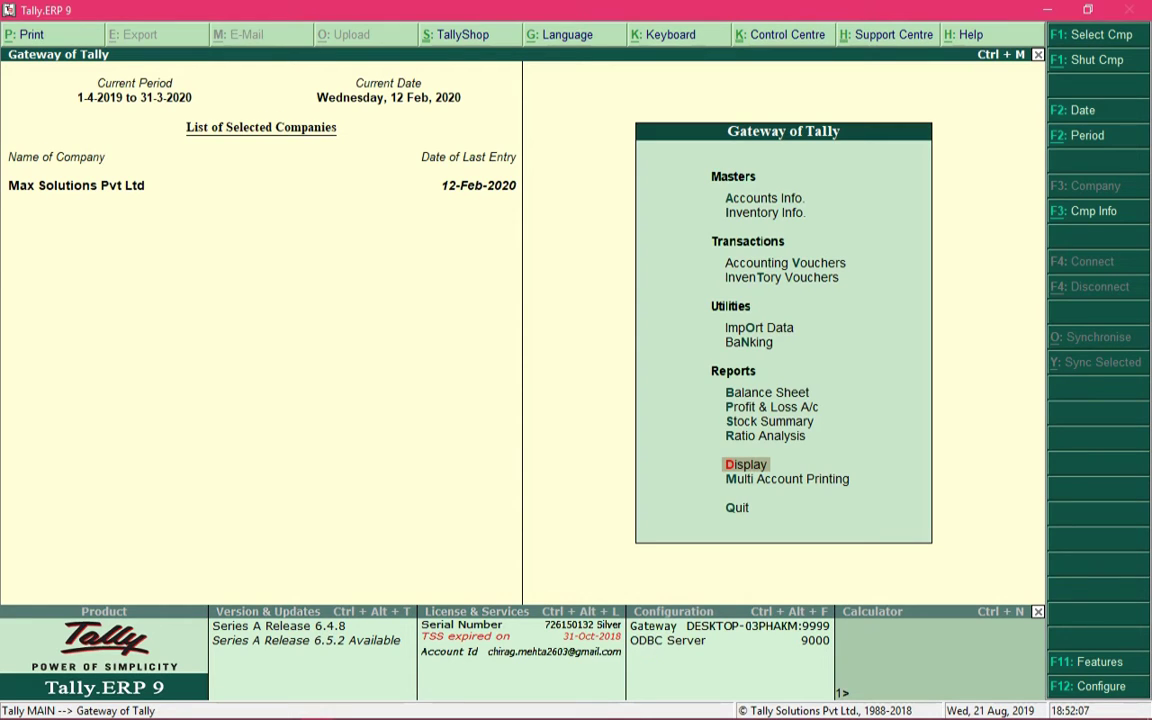
Create a single ledger named CGST RCM under Duties & Taxes with duty type GST and tax type Central Tax
{"action": "key", "text": "a"}
{"action": "key", "text": "l"}
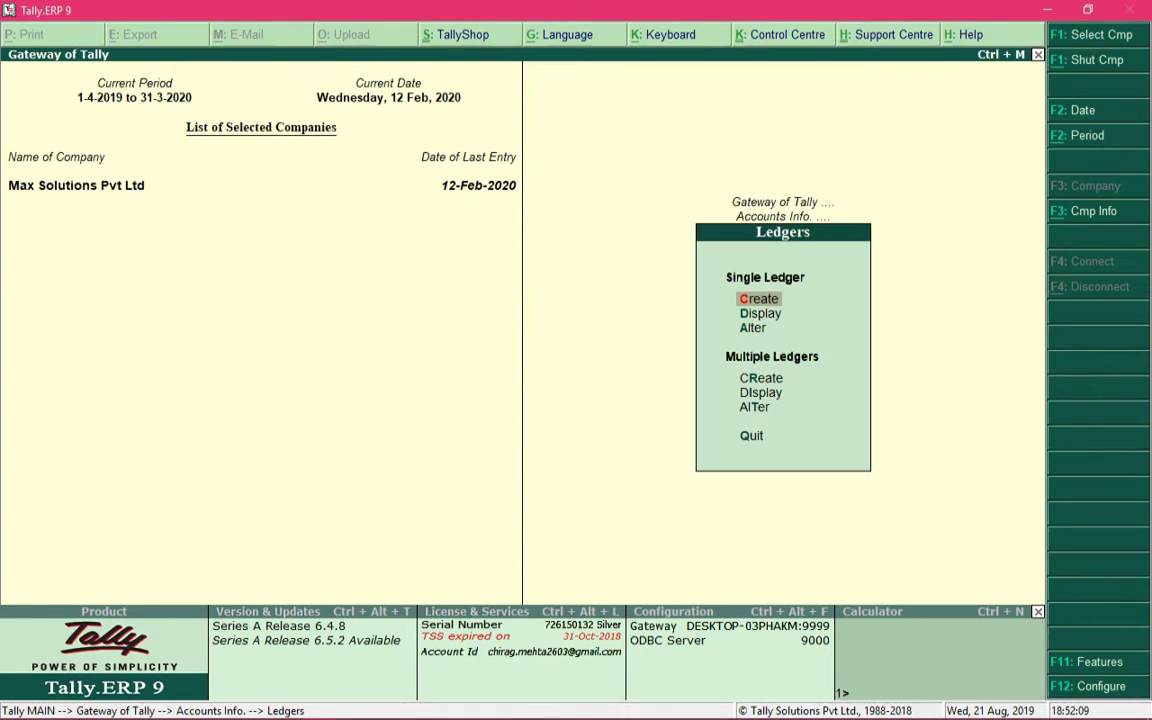
{"action": "key", "text": "Return"}
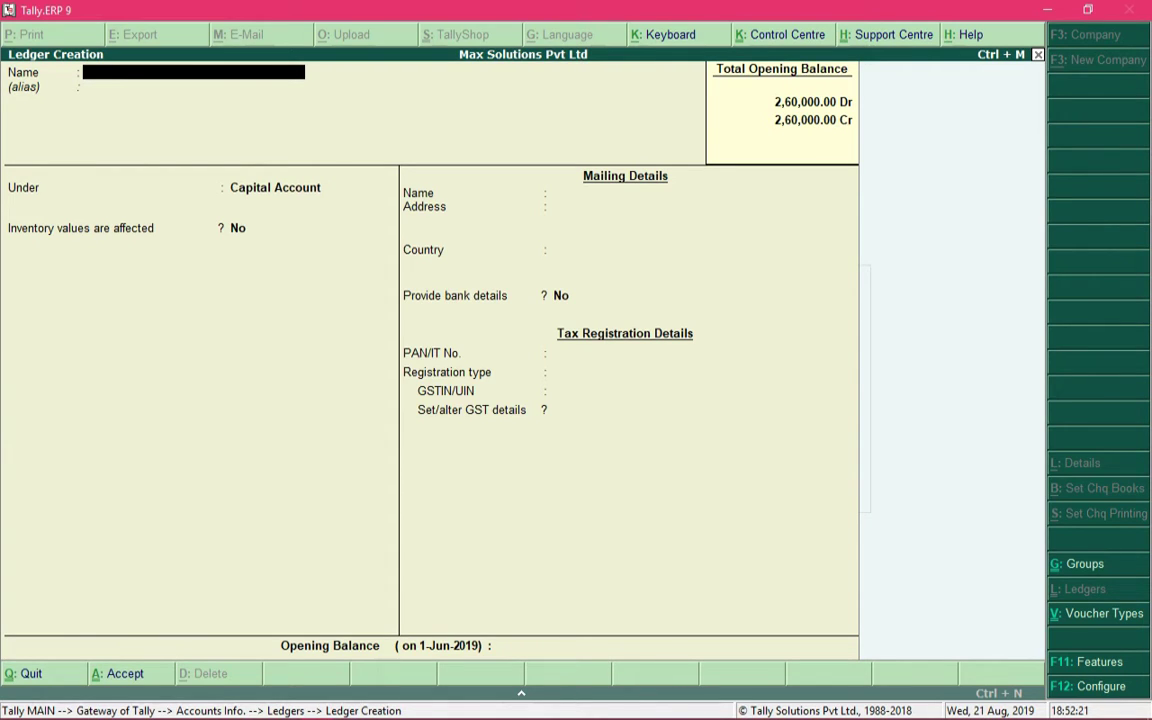
{"action": "type", "text": "CGST RCM"}
{"action": "key", "text": "Return"}
{"action": "key", "text": "Return"}
{"action": "type", "text": "Du"}
{"action": "key", "text": "Return"}
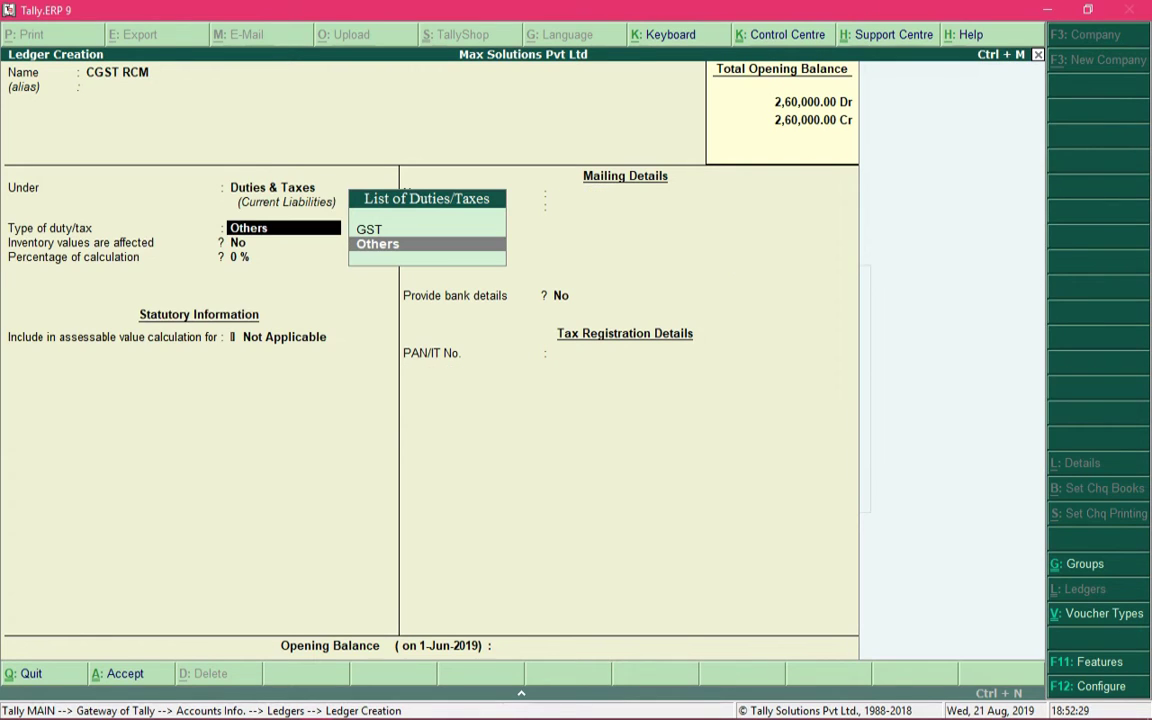
{"action": "key", "text": "Up"}
{"action": "key", "text": "Return"}
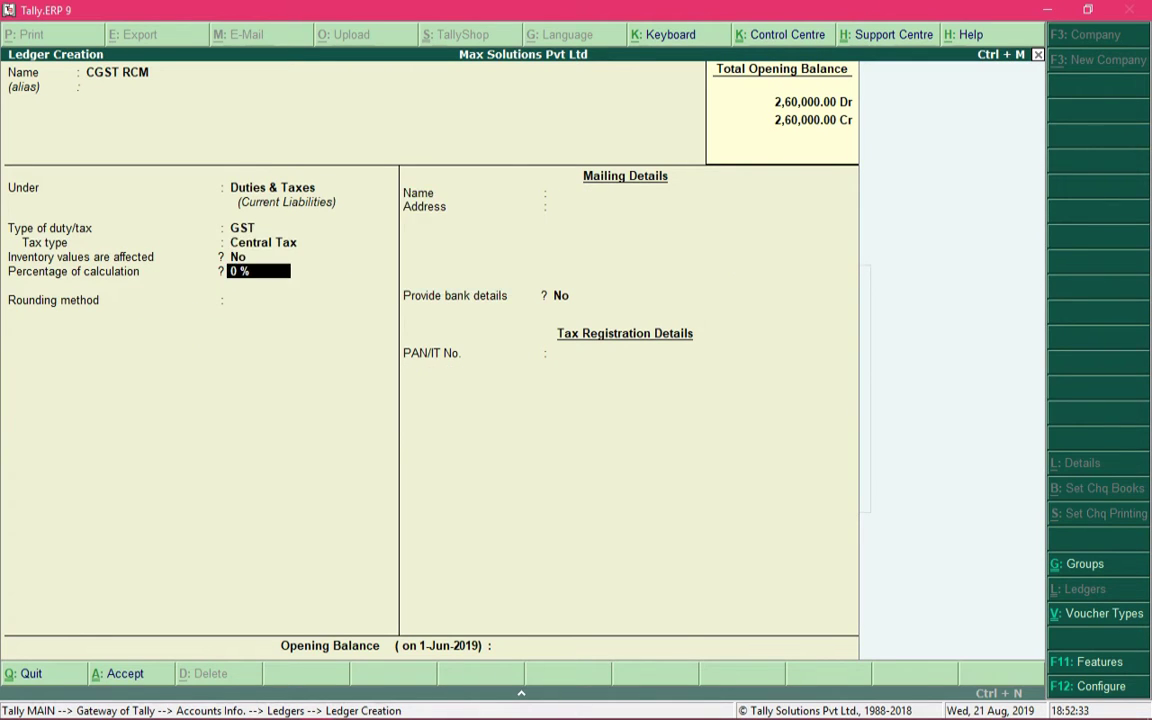
{"action": "key", "text": "Return"}
{"action": "key", "text": "ctrl+a"}
Create a ledger named SGST RCM under Duties & Taxes with duty type GST and tax type State Tax
{"action": "type", "text": "SGST RCM"}
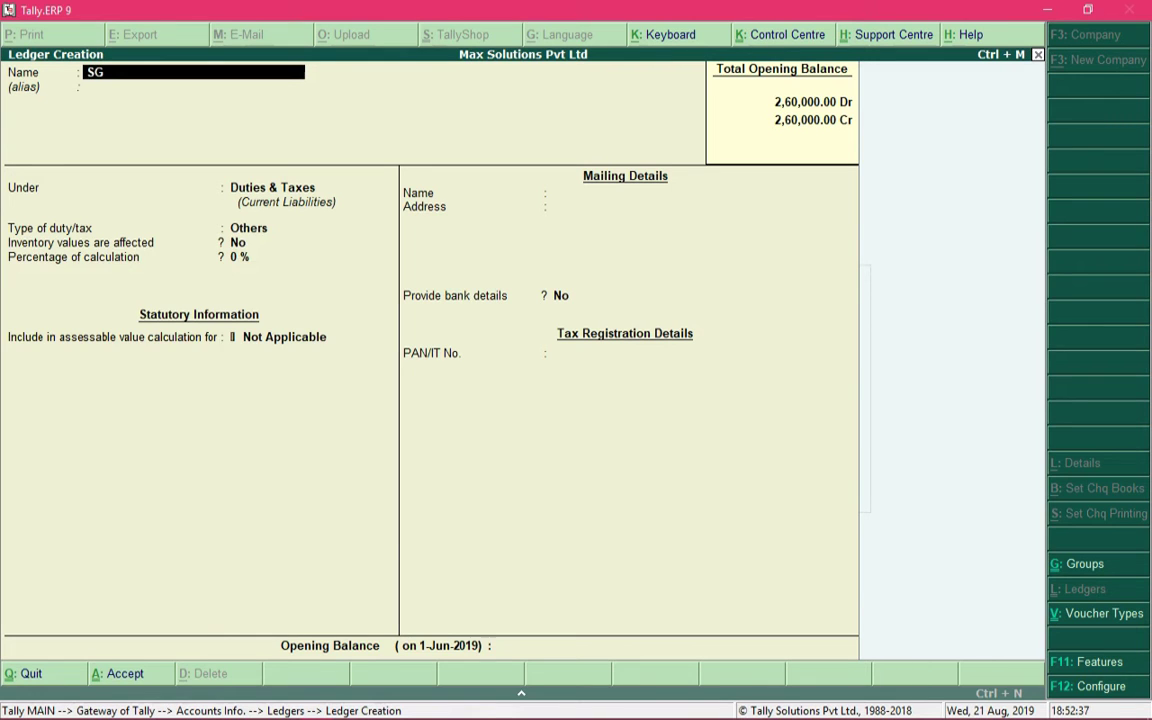
{"action": "key", "text": "Return"}
{"action": "key", "text": "Return"}
{"action": "key", "text": "Return"}
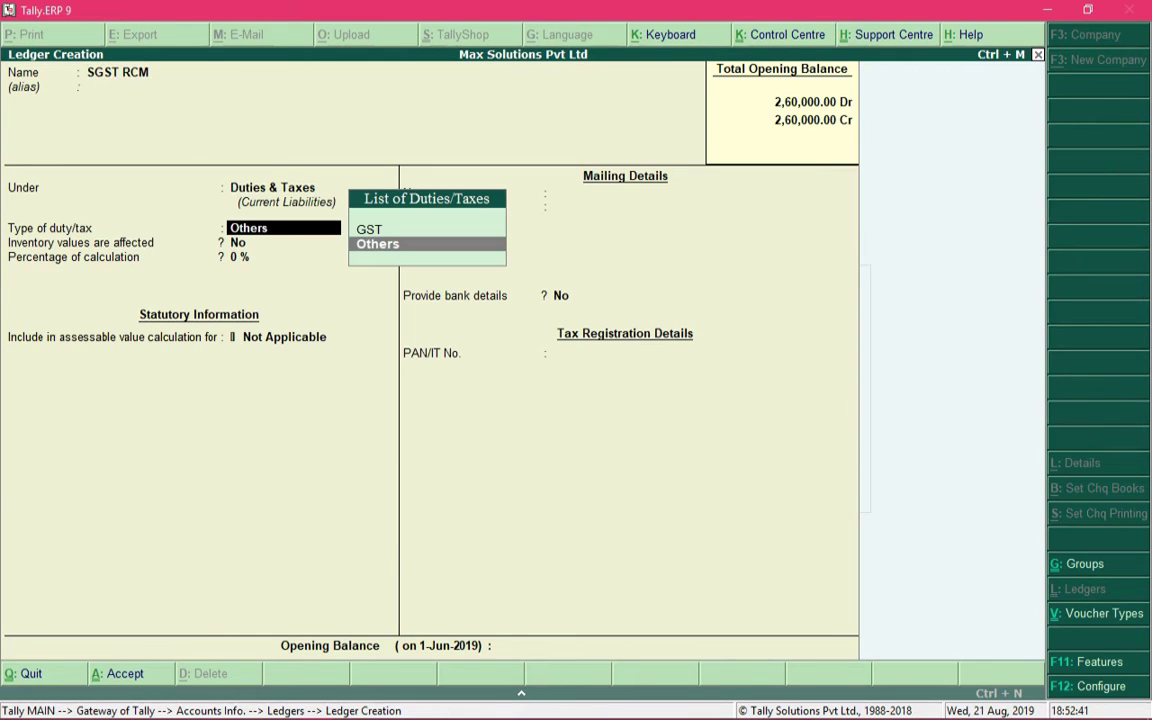
{"action": "key", "text": "Up"}
{"action": "key", "text": "Return"}
{"action": "key", "text": "Down"}
{"action": "key", "text": "Down"}
{"action": "key", "text": "Down"}
{"action": "key", "text": "Return"}
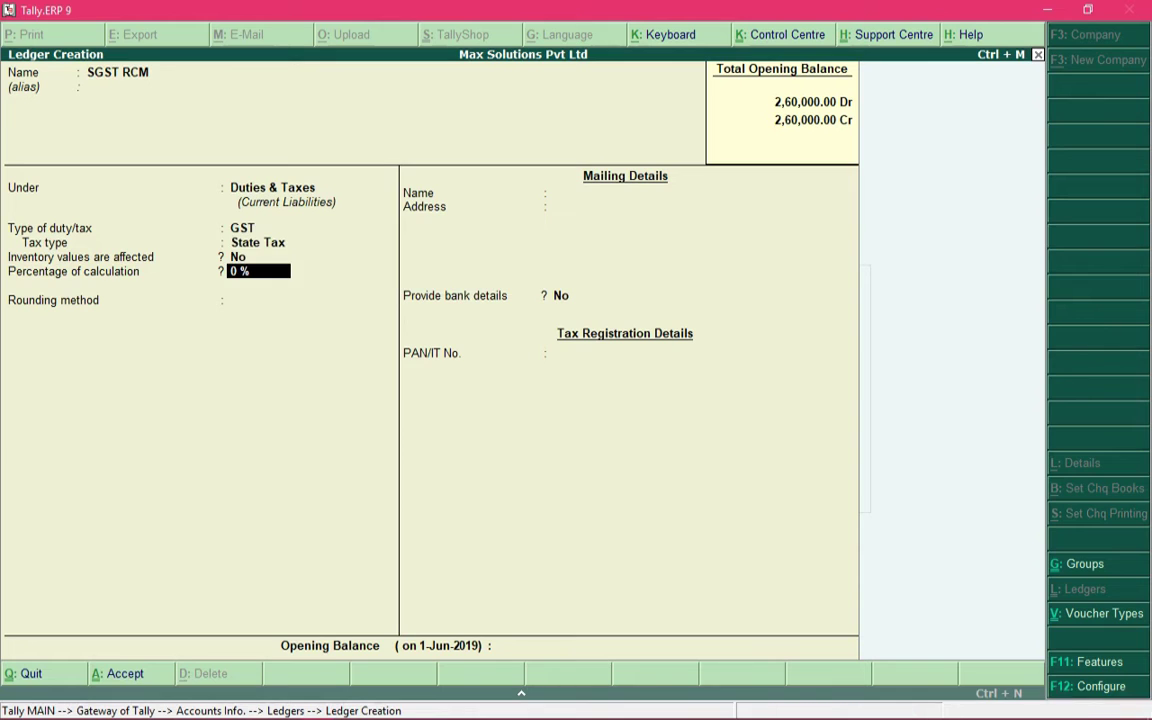
{"action": "key", "text": "ctrl+a"}
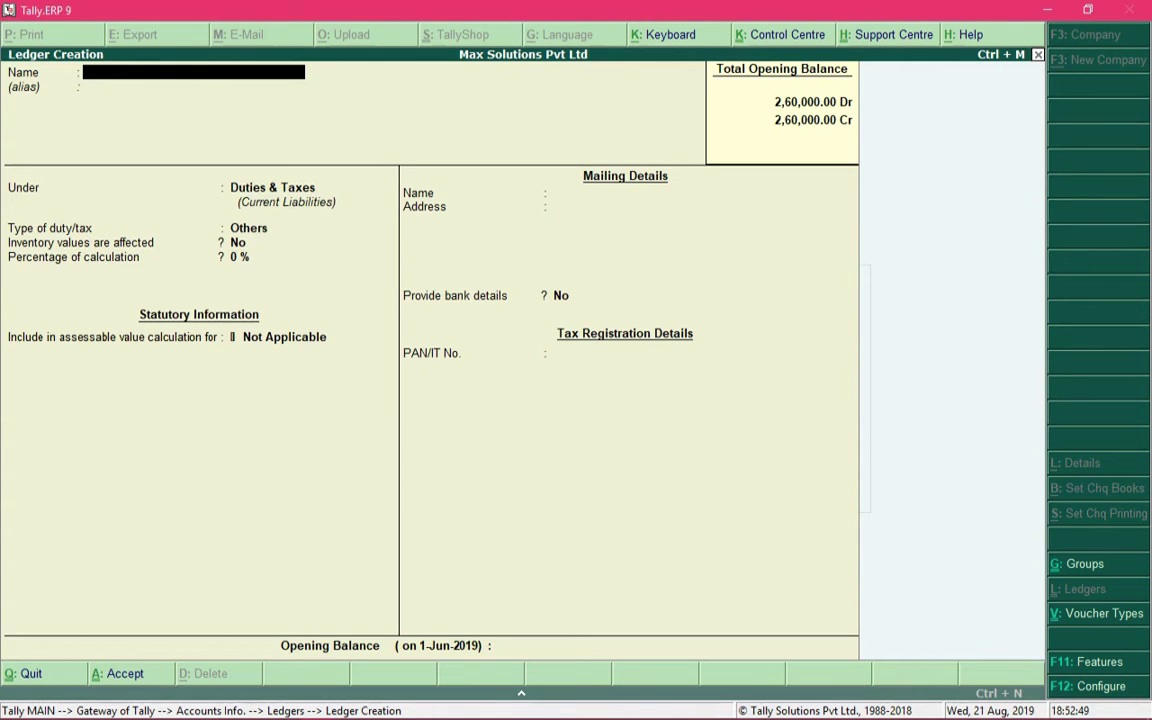
Create a ledger named IGST RCM under Duties & Taxes with duty type GST and the matching tax type
{"action": "type", "text": "IGST RCM"}
{"action": "key", "text": "Return"}
{"action": "key", "text": "Return"}
{"action": "key", "text": "Return"}
{"action": "key", "text": "Up"}
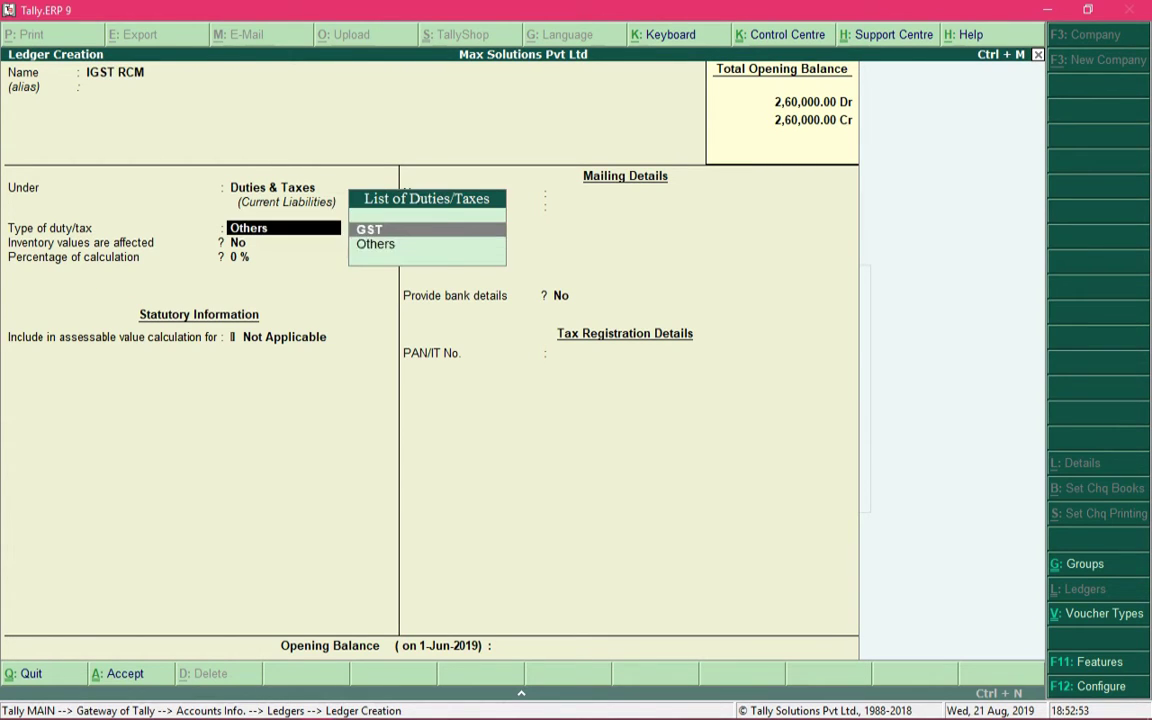
{"action": "key", "text": "Return"}
{"action": "key", "text": "Down"}
{"action": "key", "text": "Down"}
{"action": "key", "text": "Return"}
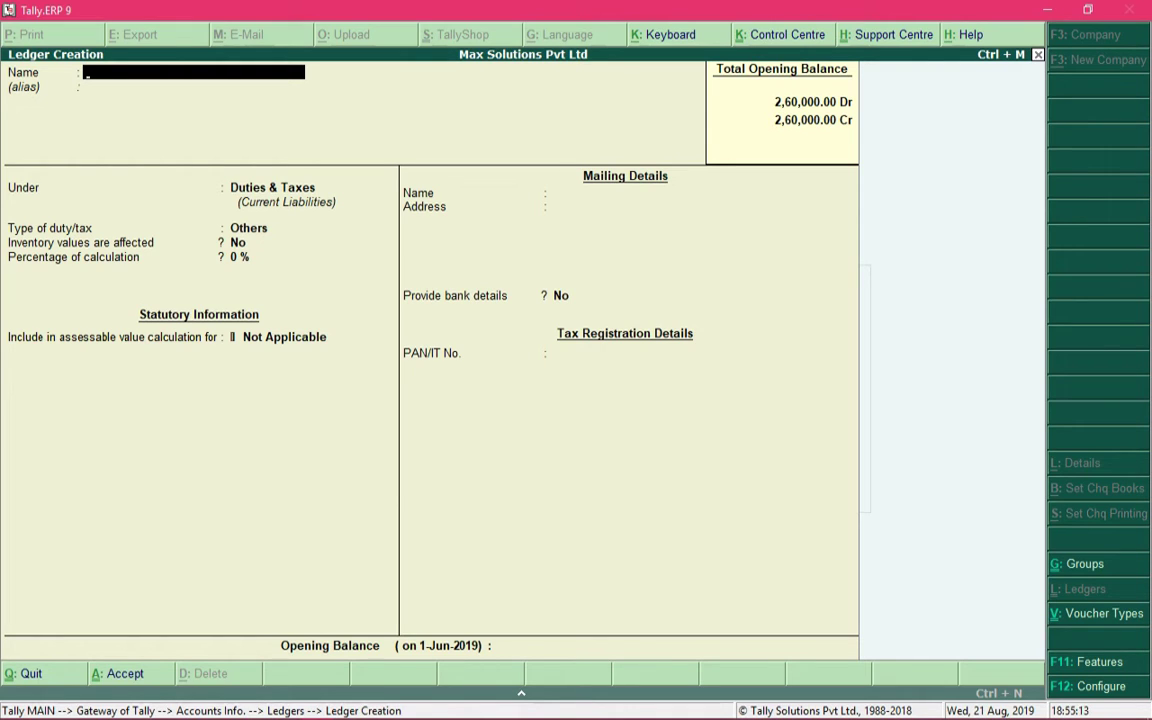
Create a ledger named Tax Paid On RCM - Transportation under the Current Assets group
{"action": "type", "text": "Tax Paid On RCM - T"}
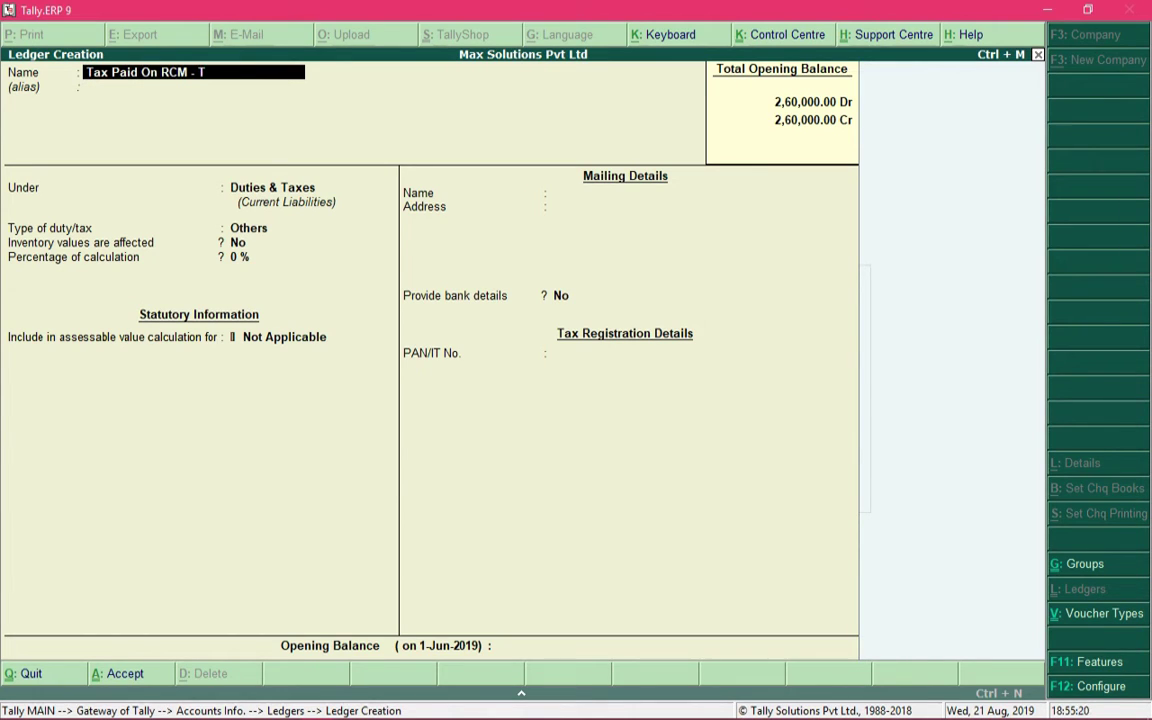
{"action": "type", "text": "ransportation"}
{"action": "key", "text": "Return"}
{"action": "key", "text": "Return"}
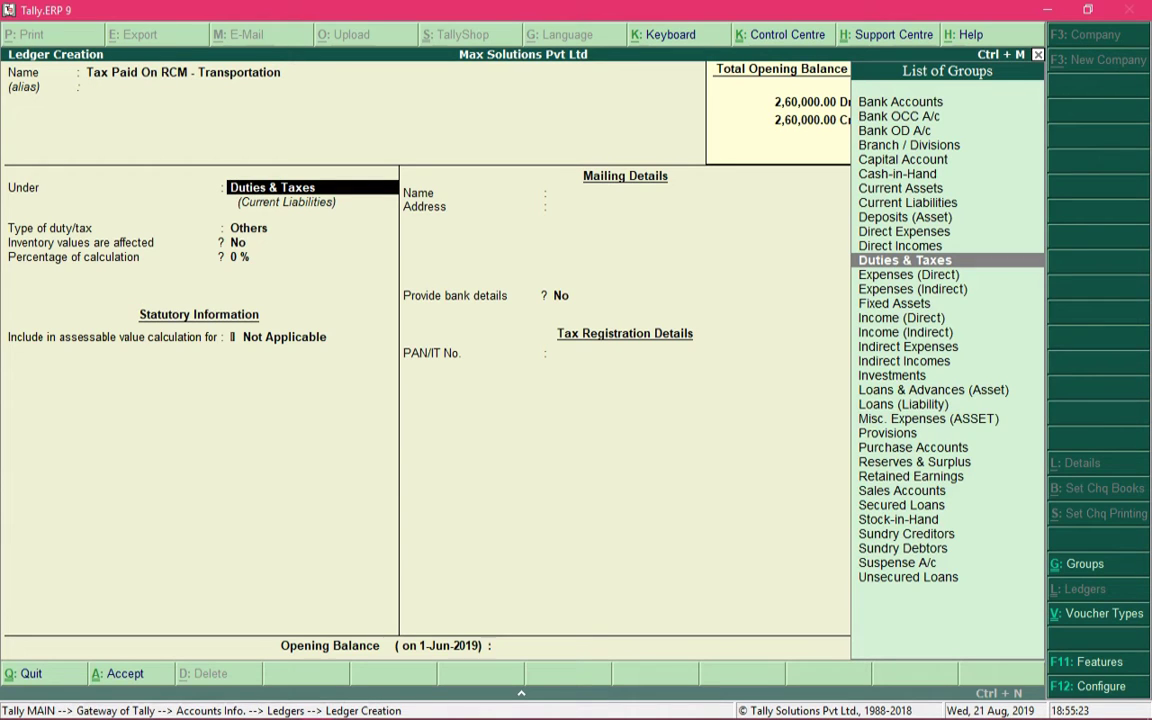
{"action": "type", "text": "Cur"}
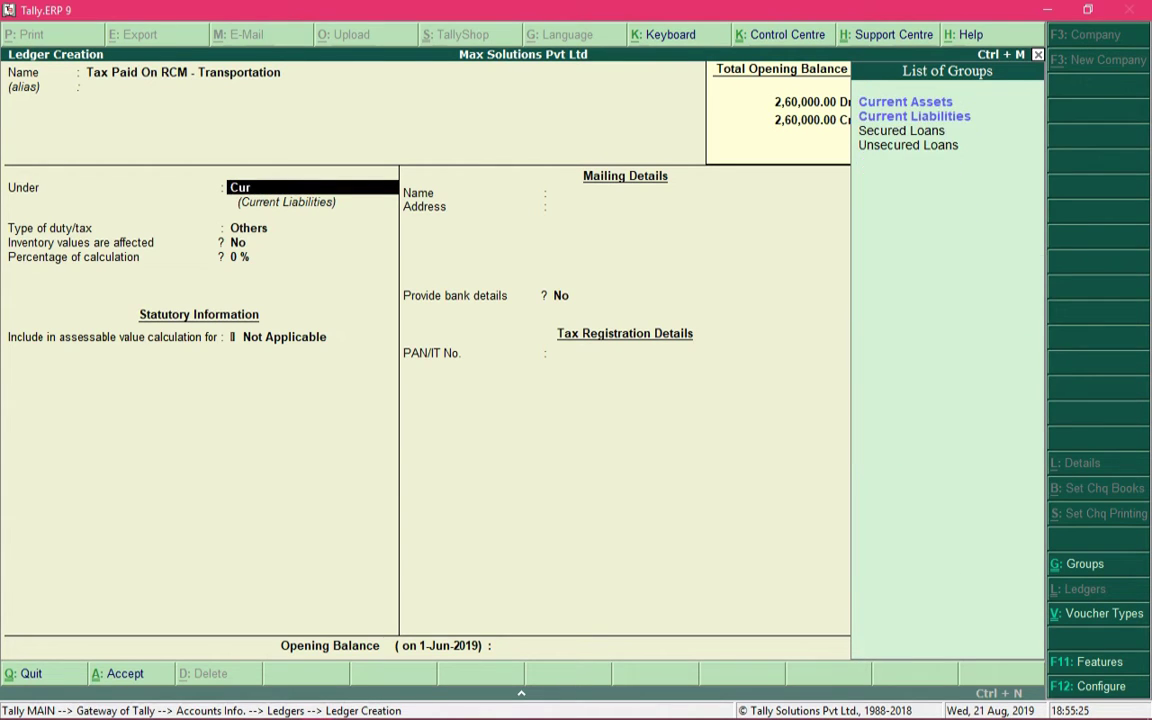
{"action": "key", "text": "Return"}
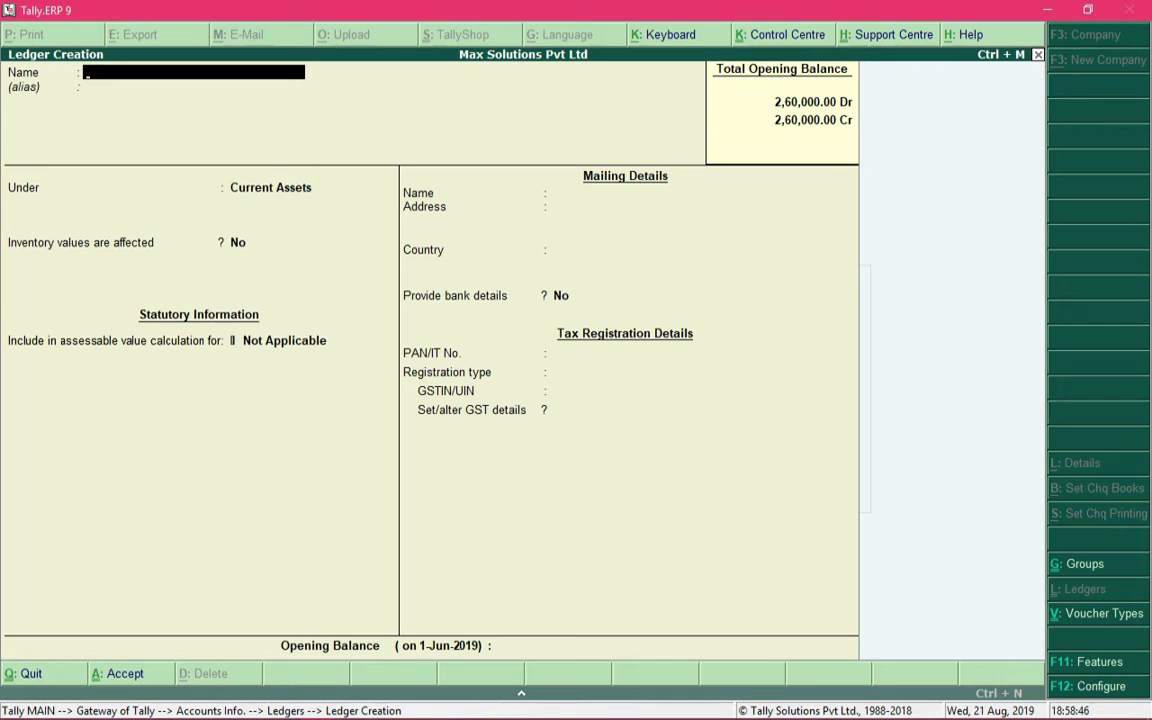
Name the new ledger Transportation Services and place it under the Indirect Expenses group
{"action": "type", "text": "Transportation Service"}
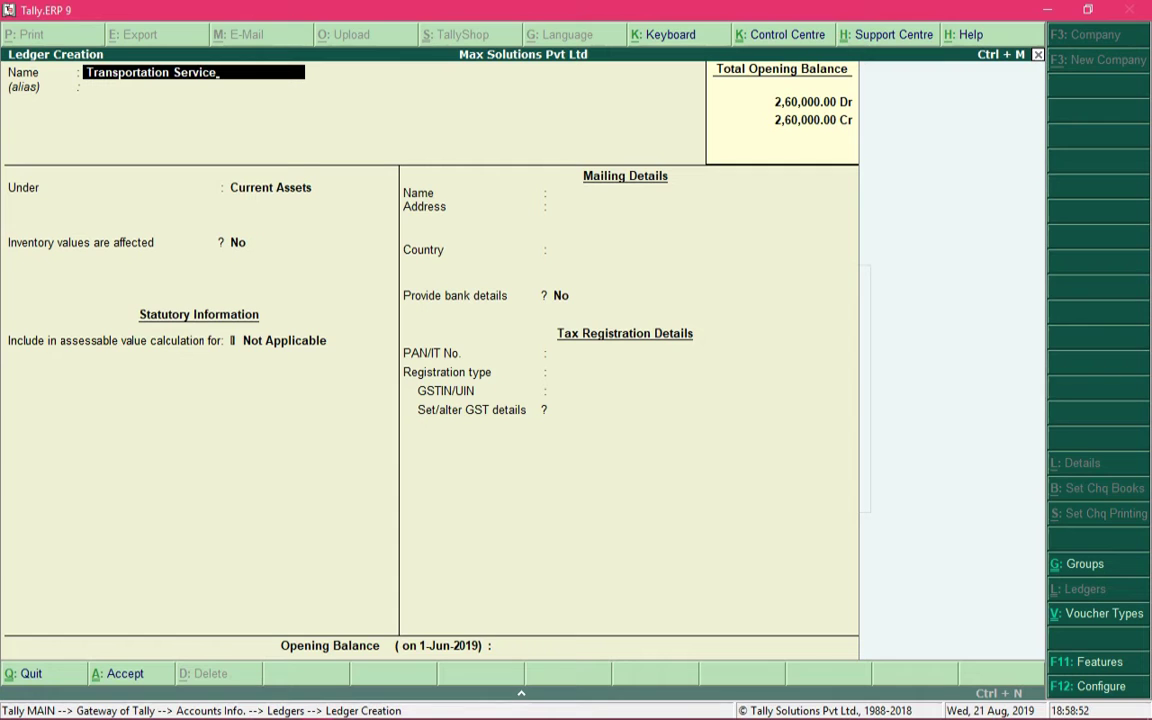
{"action": "type", "text": "s"}
{"action": "key", "text": "Return"}
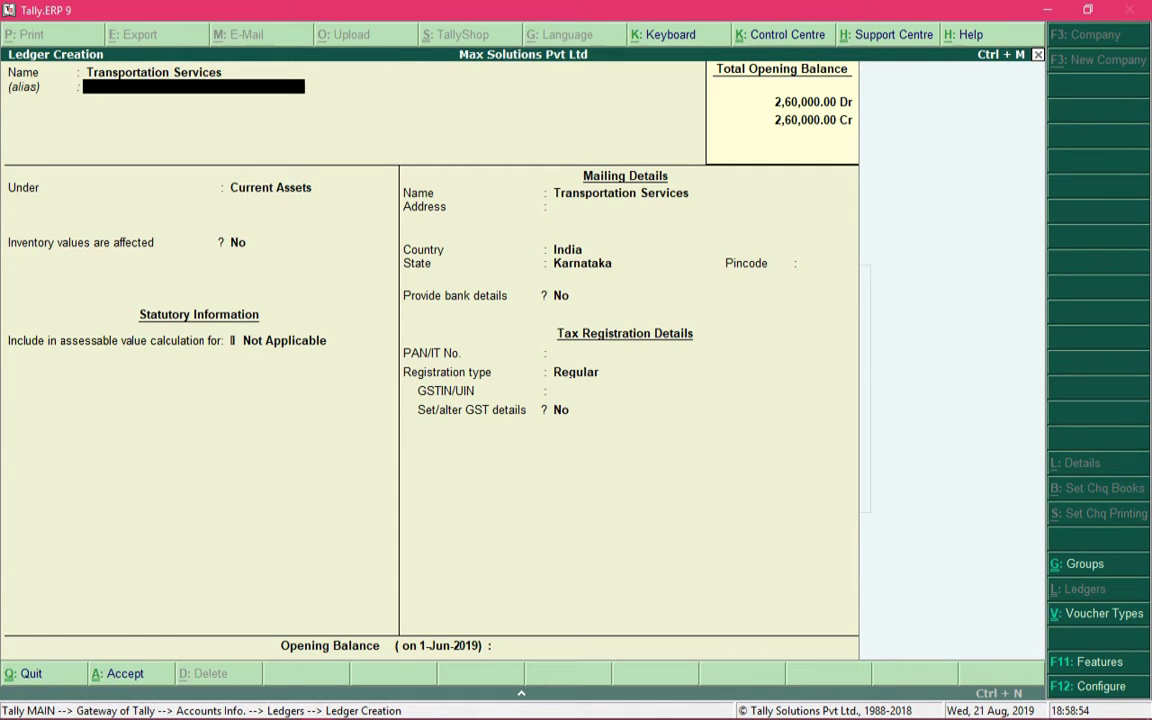
{"action": "key", "text": "Return"}
{"action": "type", "text": "Indi"}
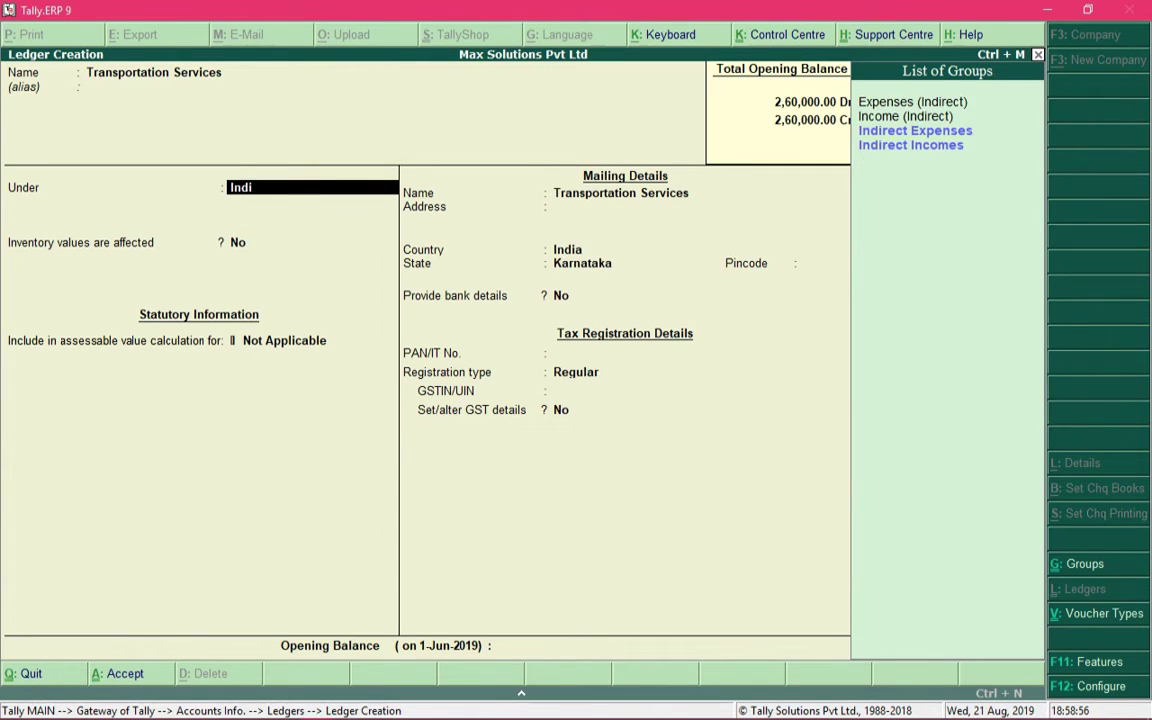
{"action": "key", "text": "Up"}
{"action": "key", "text": "Return"}
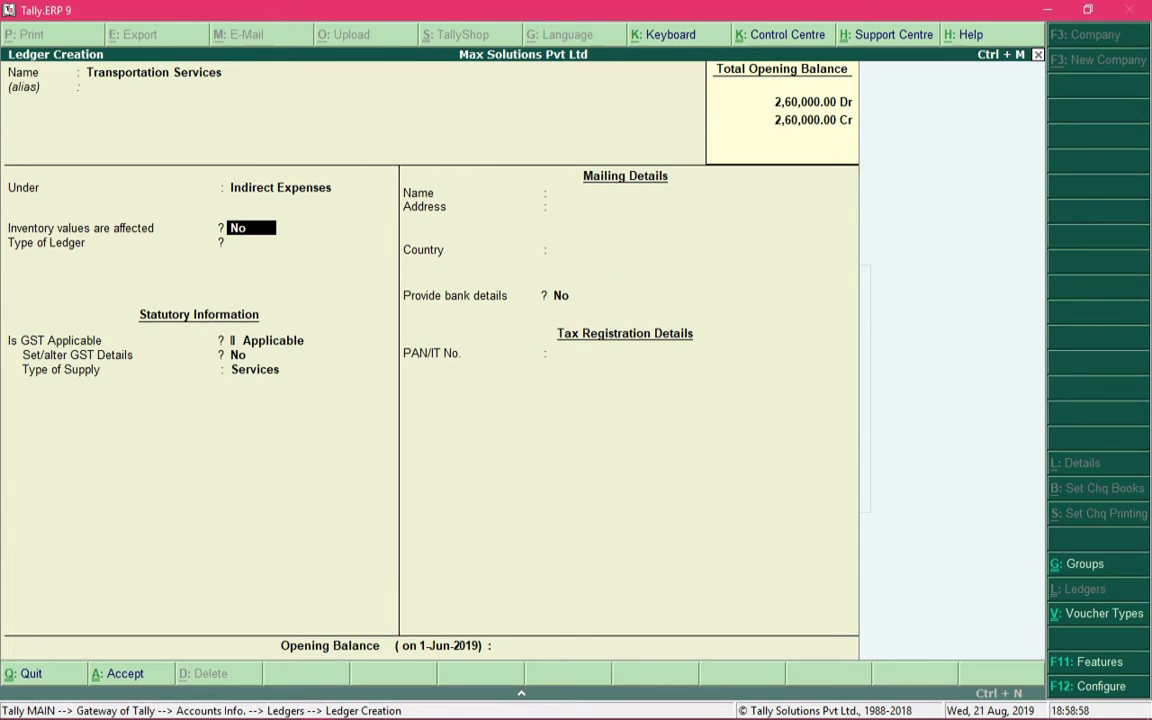
Keep inventory values unaffected, ledger type Not Applicable and GST Applicable, and set Set/alter GST Details to Yes
{"action": "key", "text": "Return"}
{"action": "key", "text": "Return"}
{"action": "key", "text": "Return"}
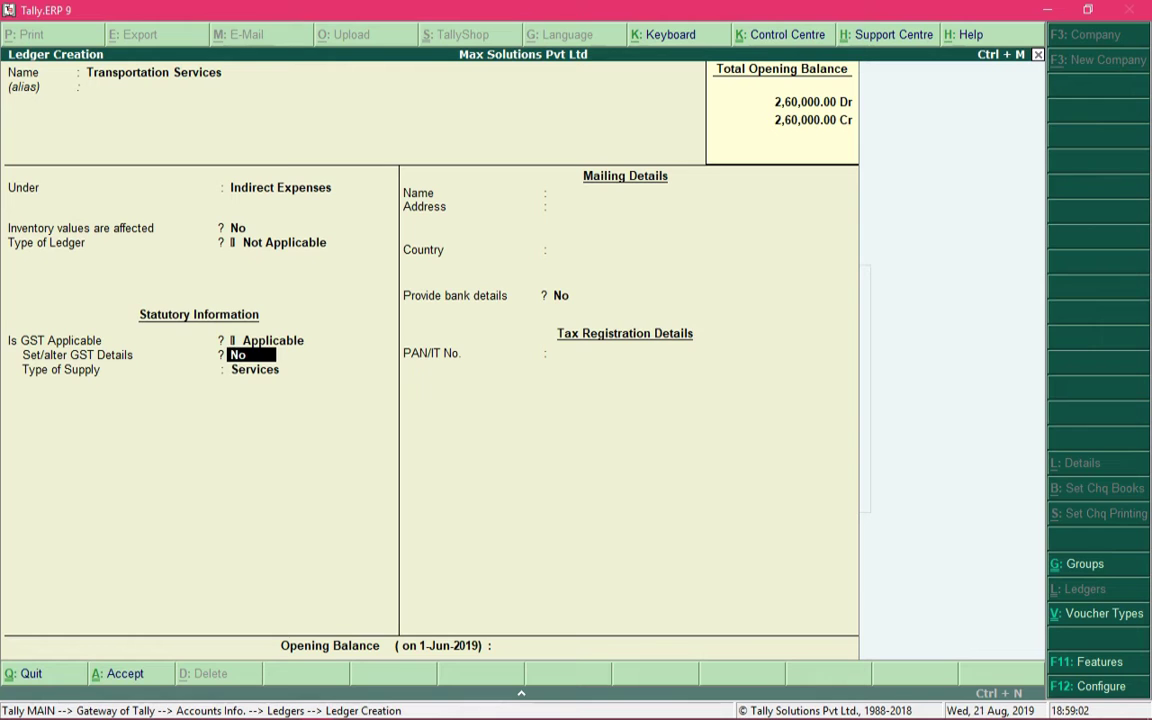
{"action": "type", "text": "y"}
{"action": "key", "text": "Return"}
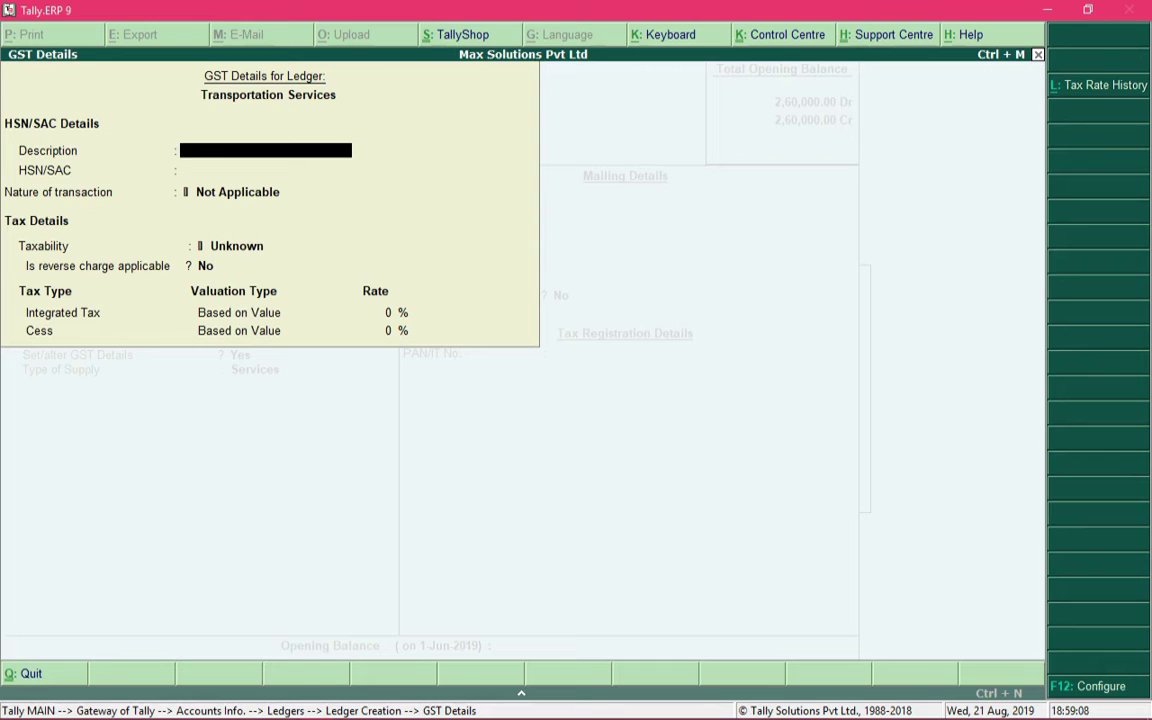
Enter the description Transportation by GTA - Taxable and HSN/SAC 996511, keeping the nature of transaction Not Applicable
{"action": "type", "text": "Transportation by GTA -"}
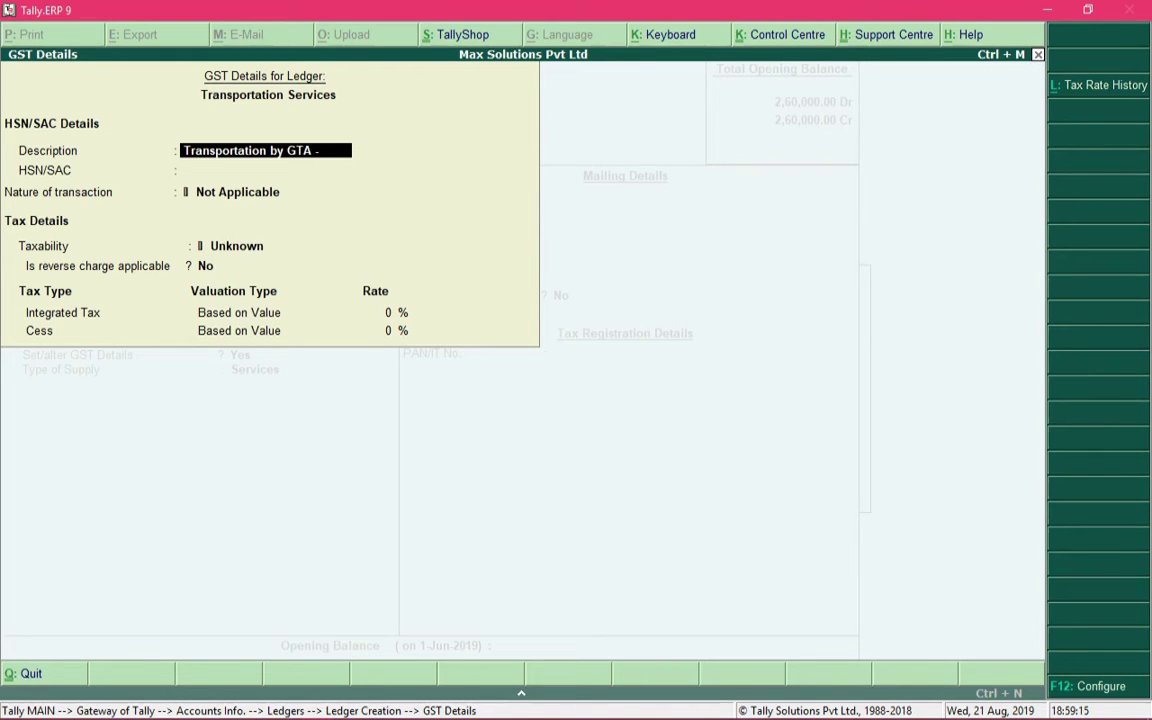
{"action": "type", "text": " Taxable"}
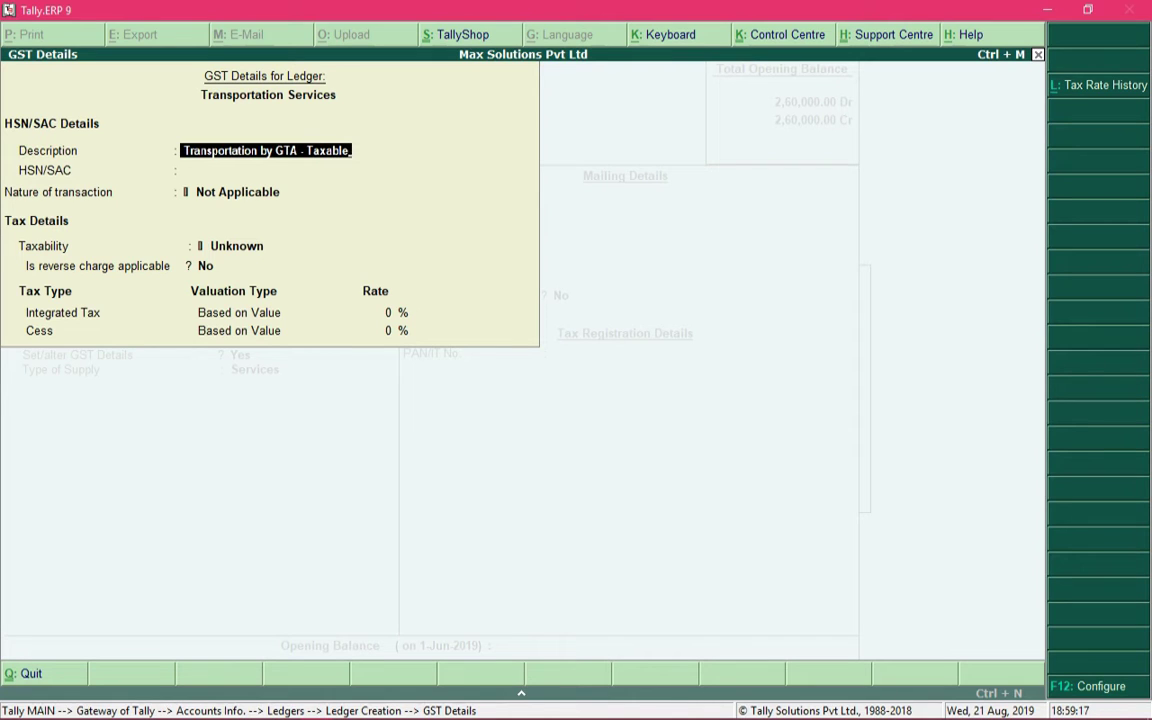
{"action": "key", "text": "Return"}
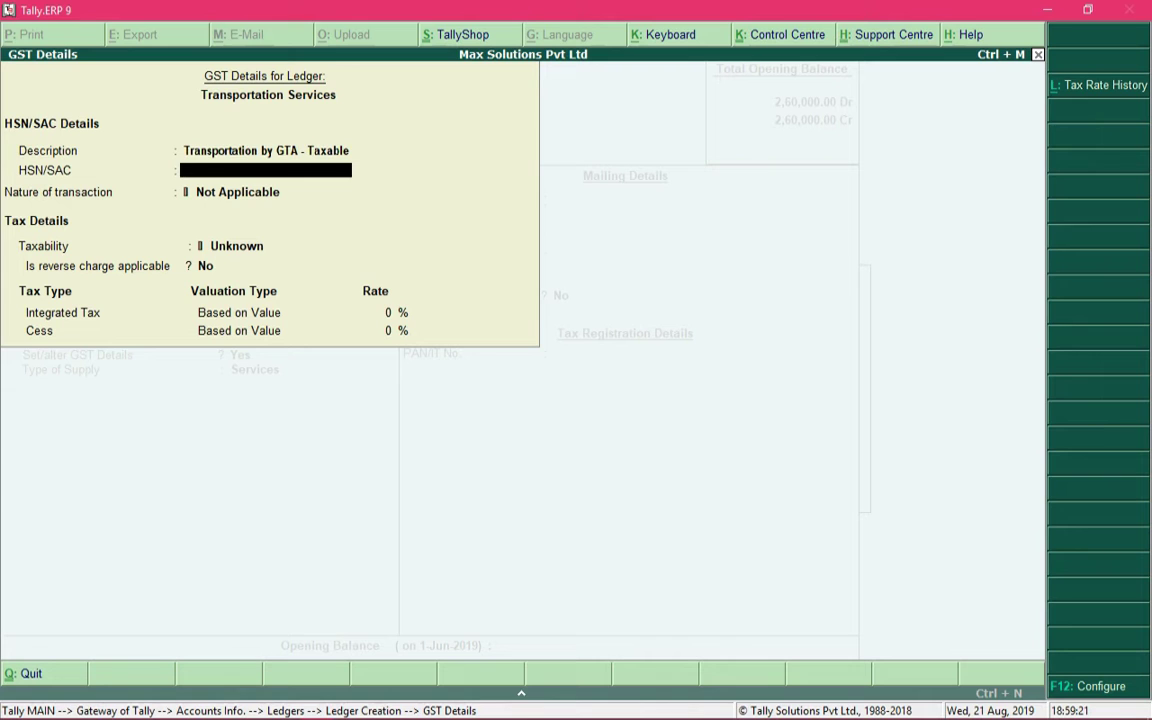
{"action": "type", "text": "996511"}
{"action": "key", "text": "Return"}
{"action": "key", "text": "Return"}
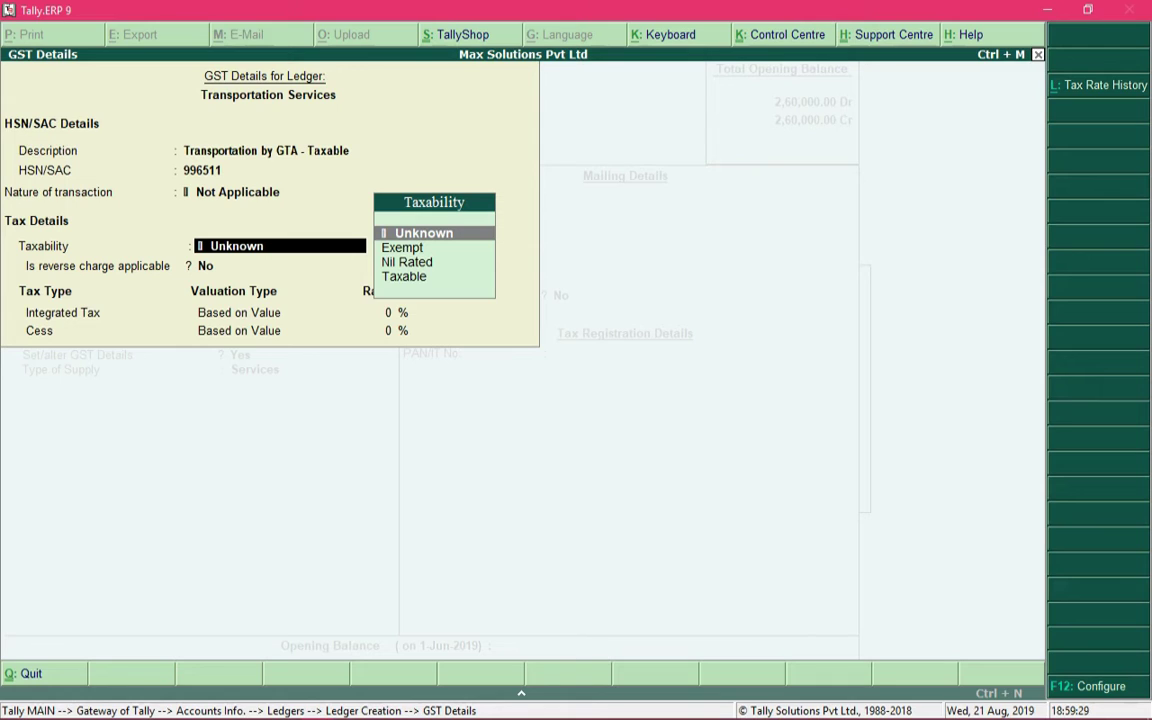
Set the taxability of Transportation Services to Taxable and reverse charge applicable to Yes
{"action": "key", "text": "Down"}
{"action": "key", "text": "Down"}
{"action": "key", "text": "Down"}
{"action": "key", "text": "Return"}
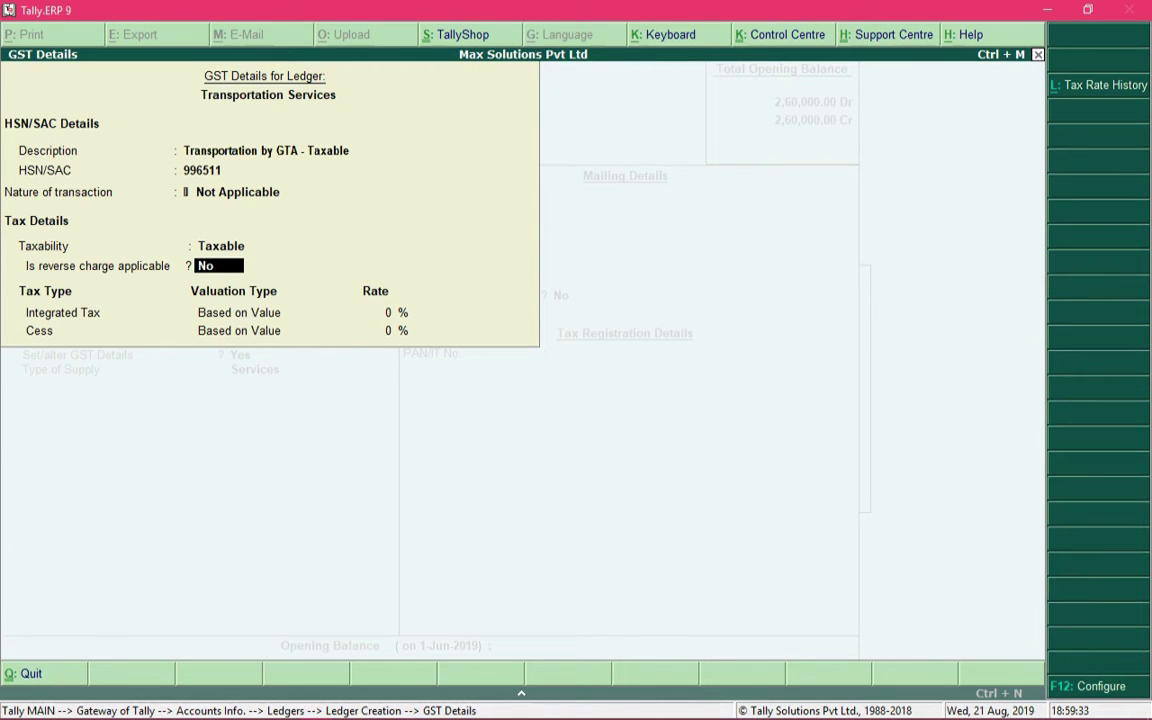
{"action": "type", "text": "y"}
{"action": "key", "text": "Return"}
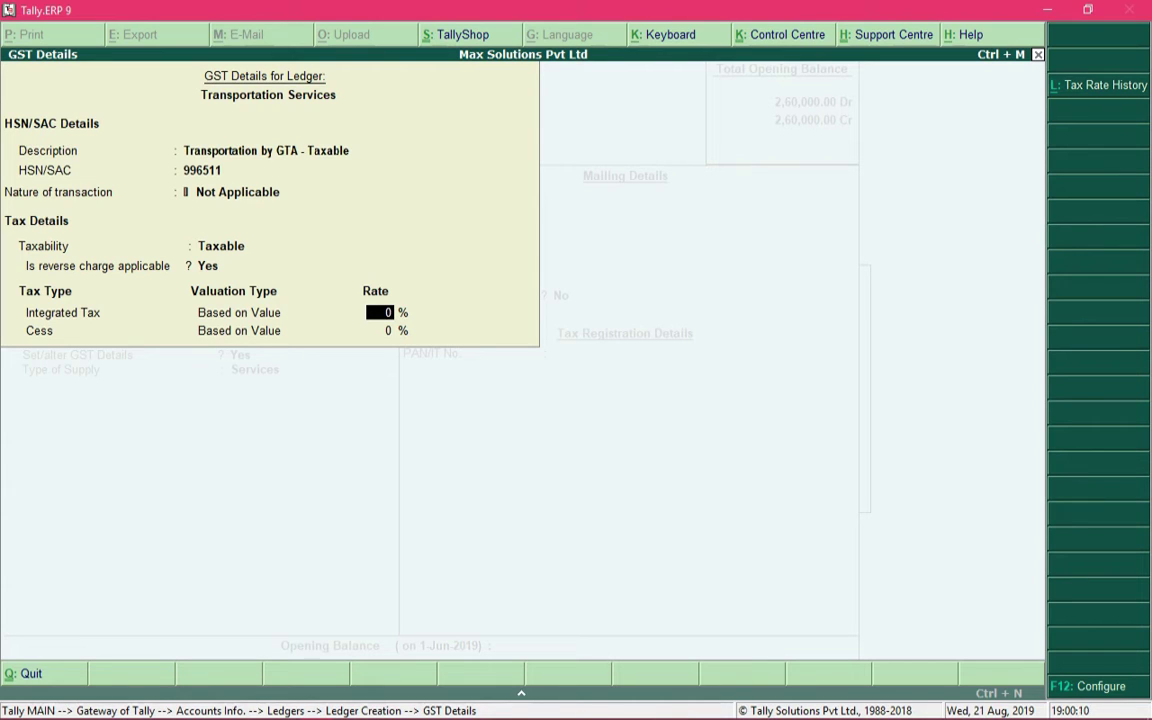
Check the reverse charge calculation option in the GST details configuration and accept the configuration
{"action": "key", "text": "BackSpace"}
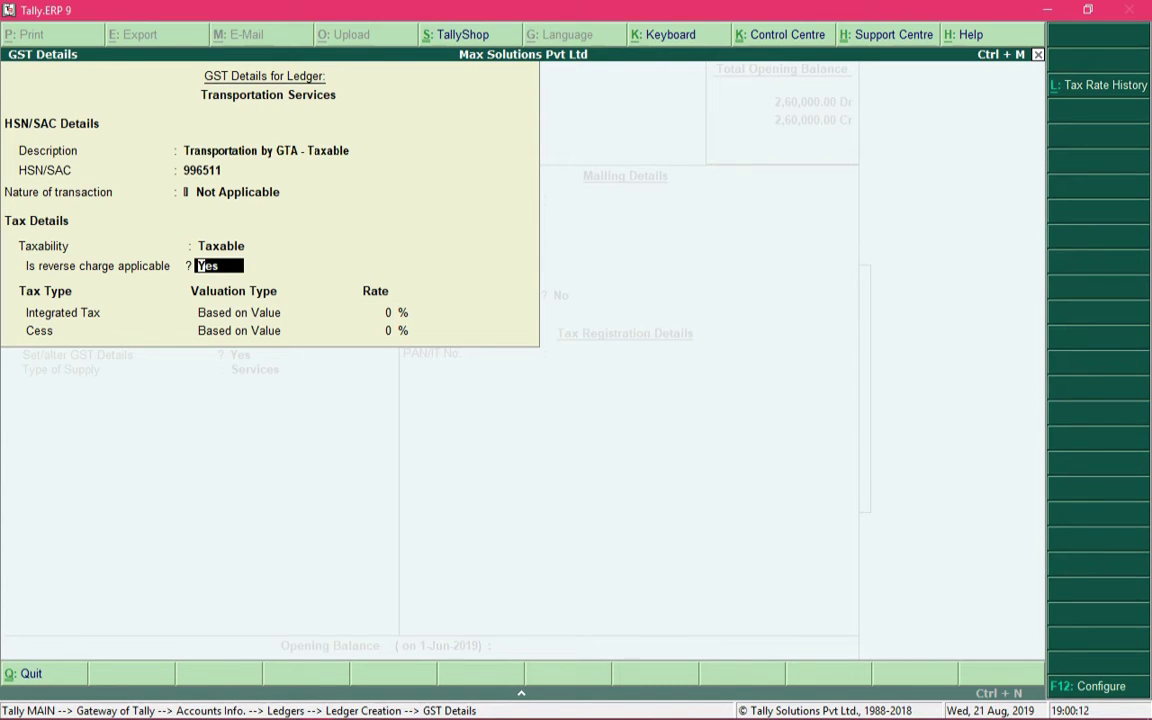
{"action": "key", "text": "F12"}
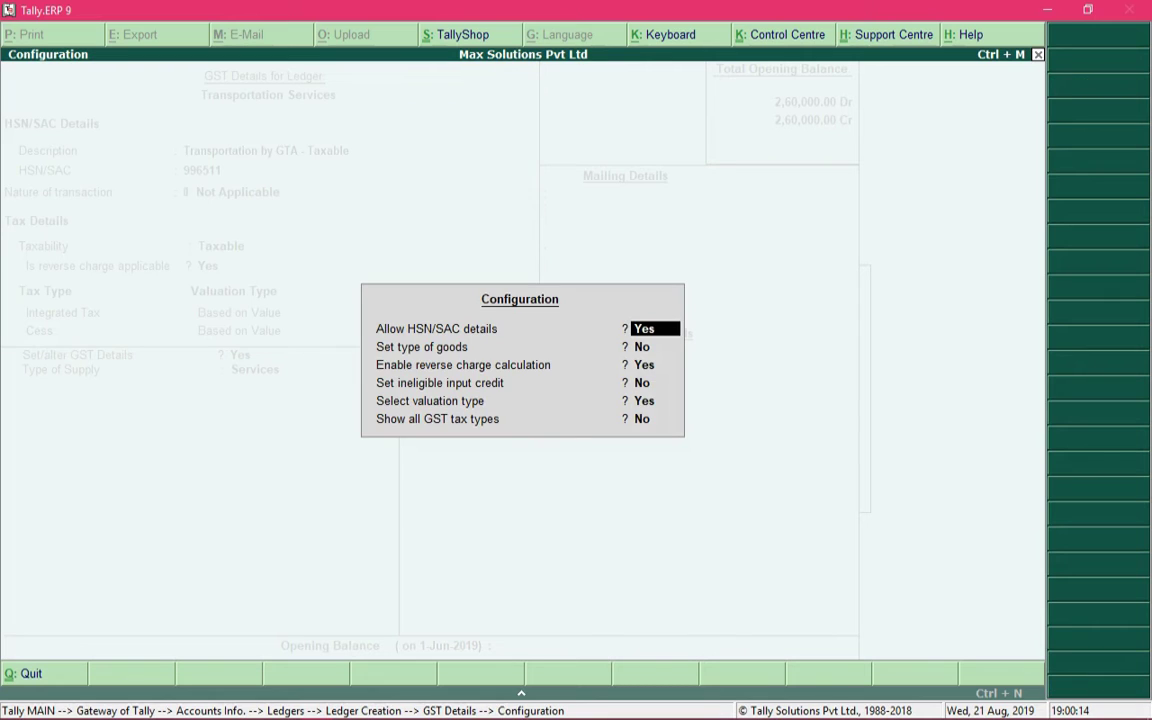
{"action": "key", "text": "Return"}
{"action": "key", "text": "Return"}
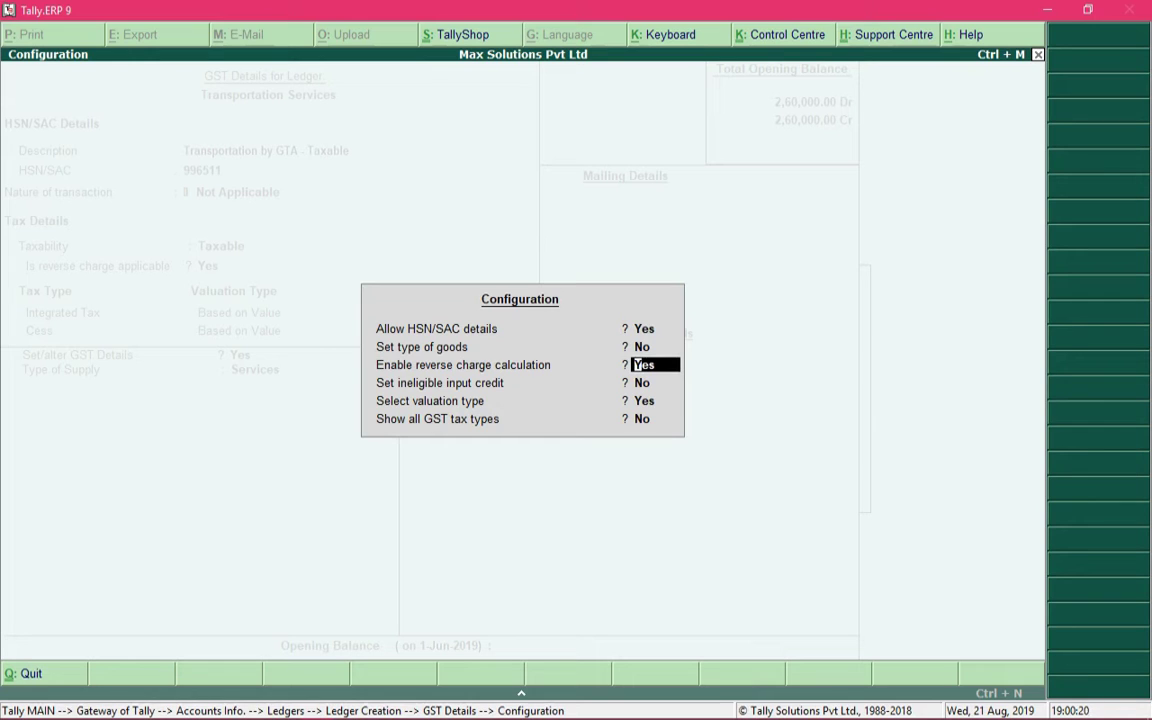
{"action": "key", "text": "ctrl+a"}
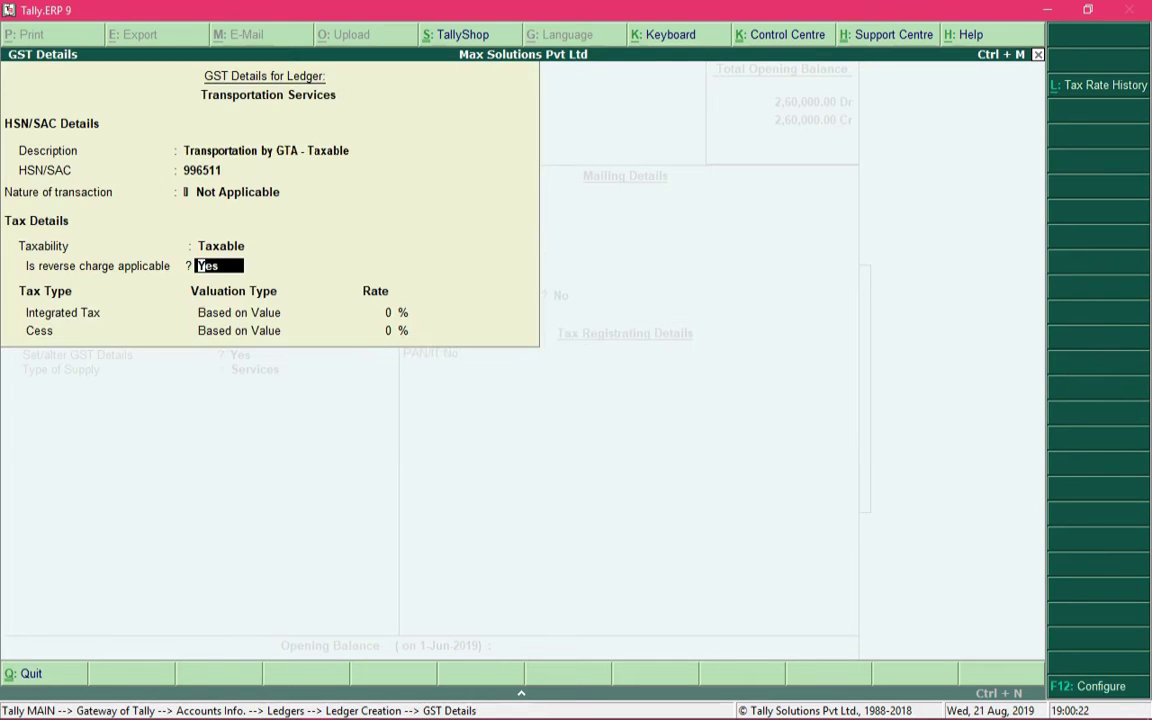
Set the Integrated Tax rate of Transportation Services to 5%, keep Cess at 0%, and close the GST details
{"action": "key", "text": "Return"}
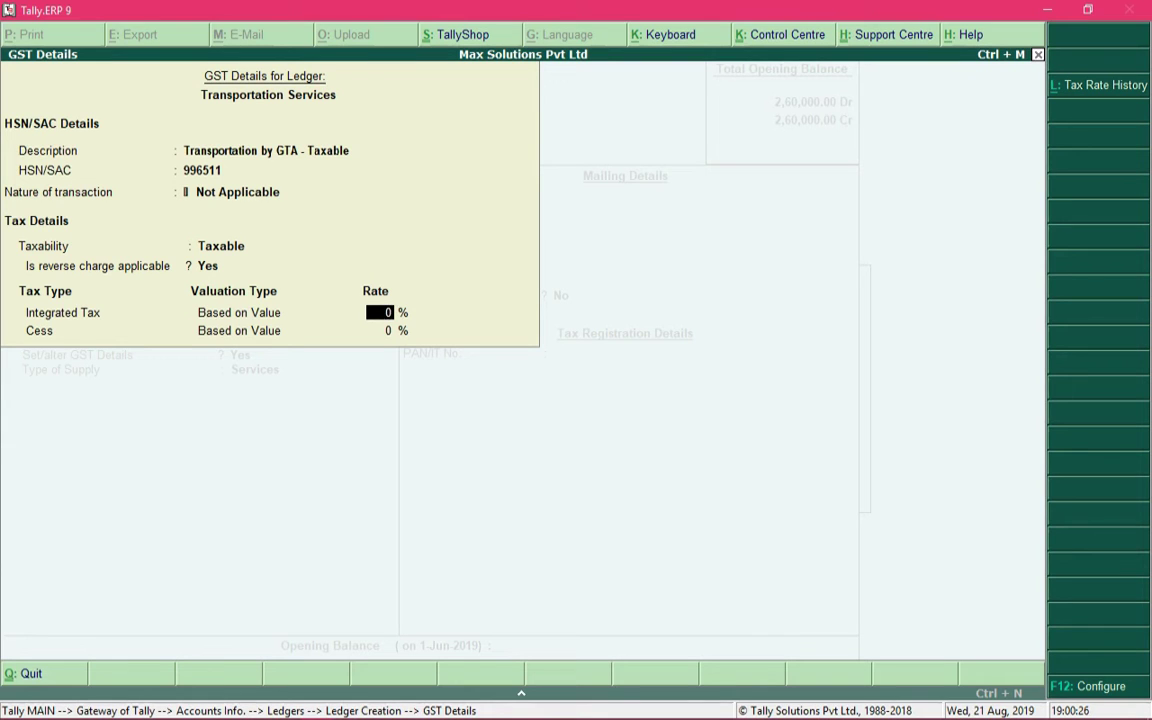
{"action": "type", "text": "5"}
{"action": "key", "text": "Return"}
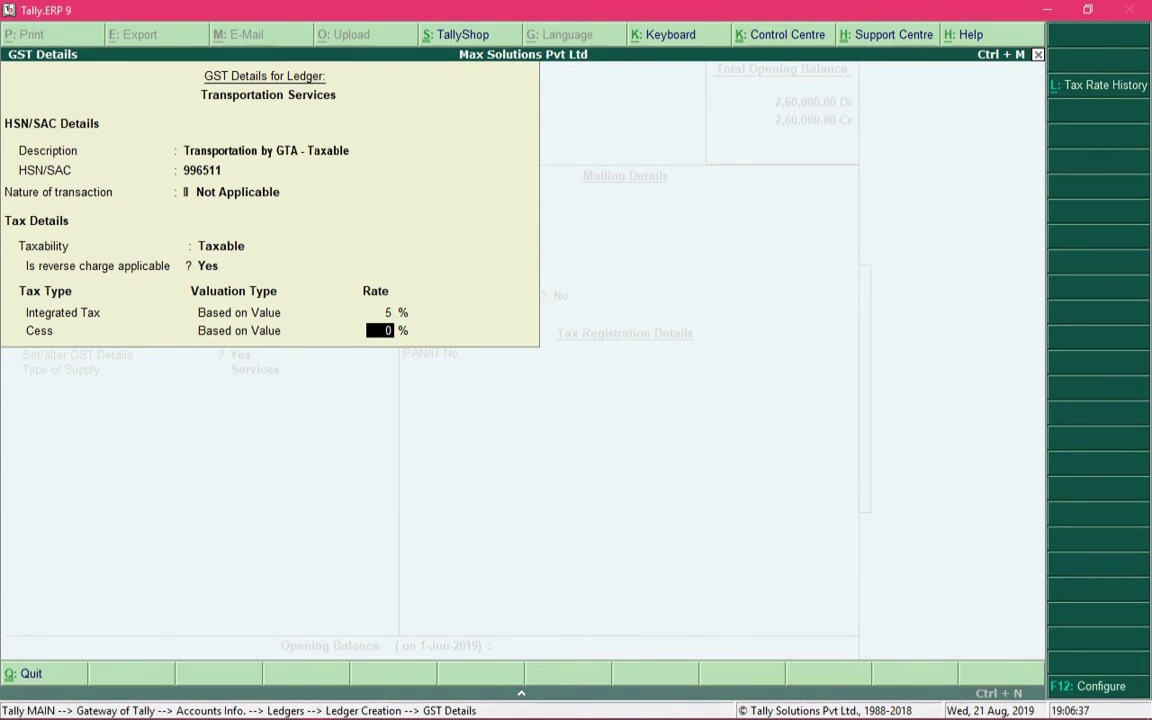
{"action": "key", "text": "Return"}
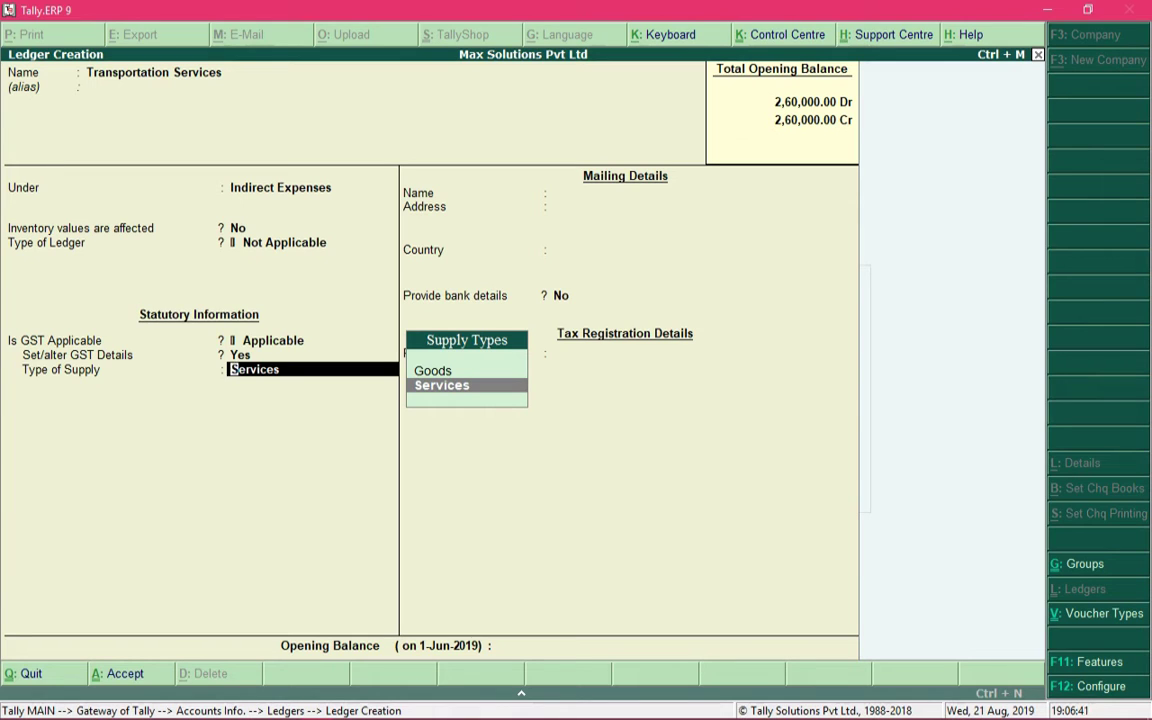
Keep the supply type Services, bank details No and the opening balance blank, and save the Transportation Services ledger
{"action": "key", "text": "Return"}
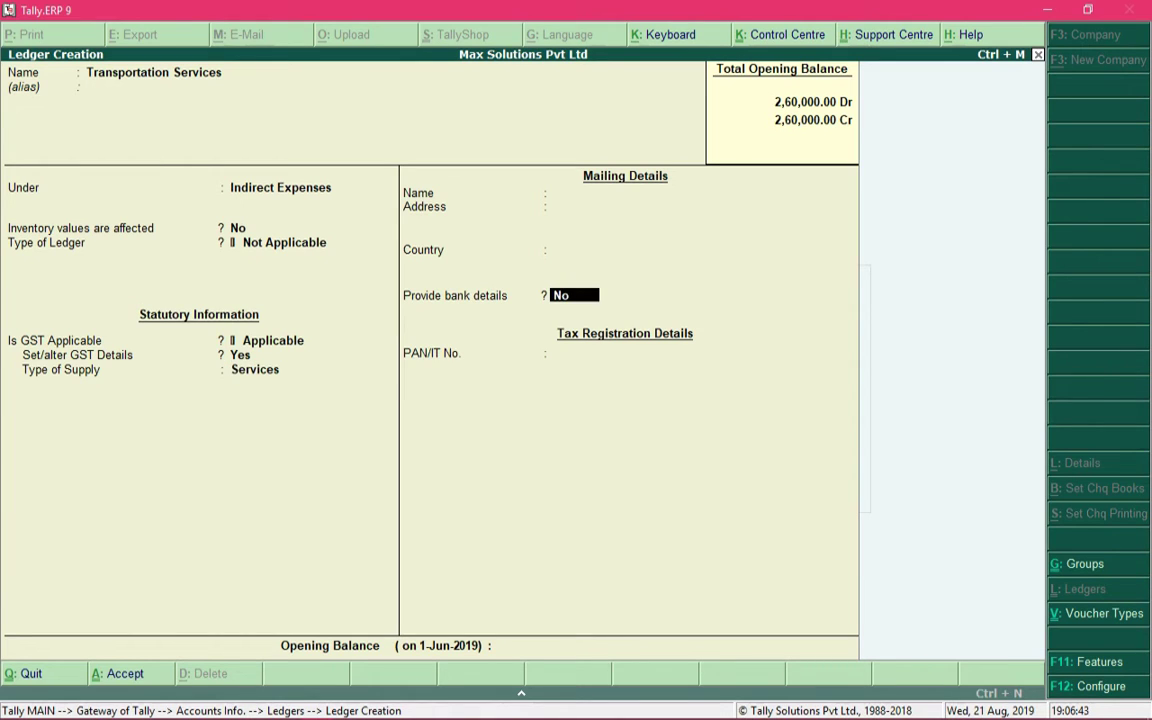
{"action": "key", "text": "Return"}
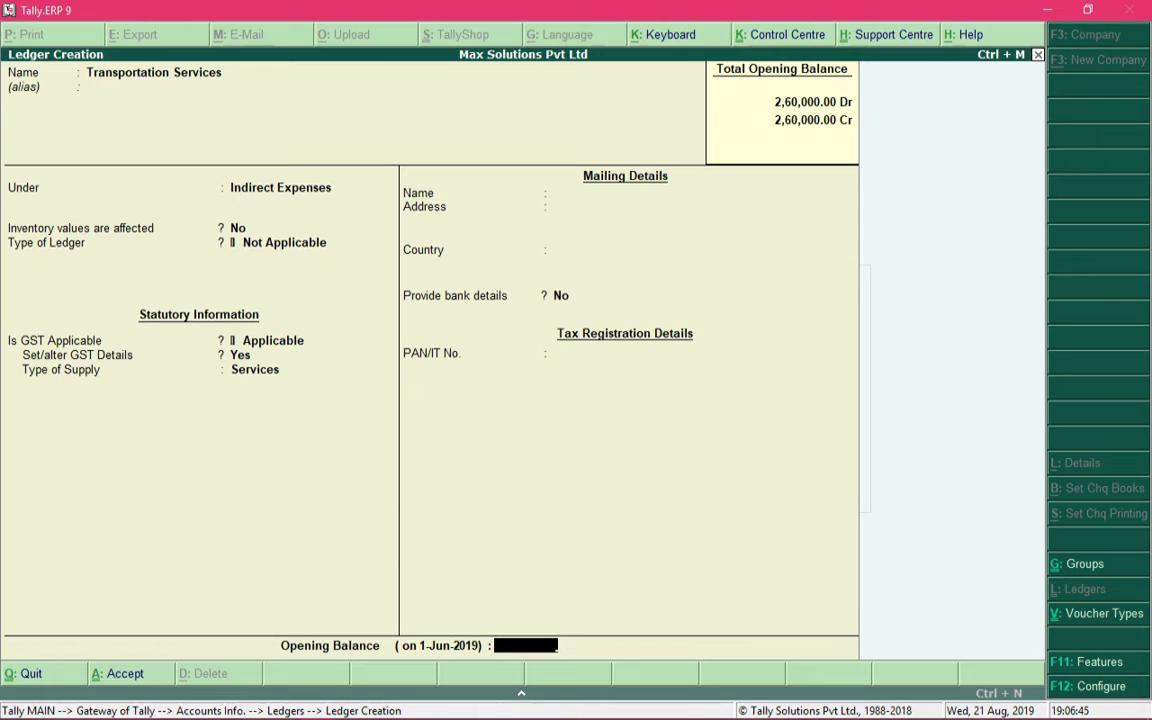
{"action": "key", "text": "Return"}
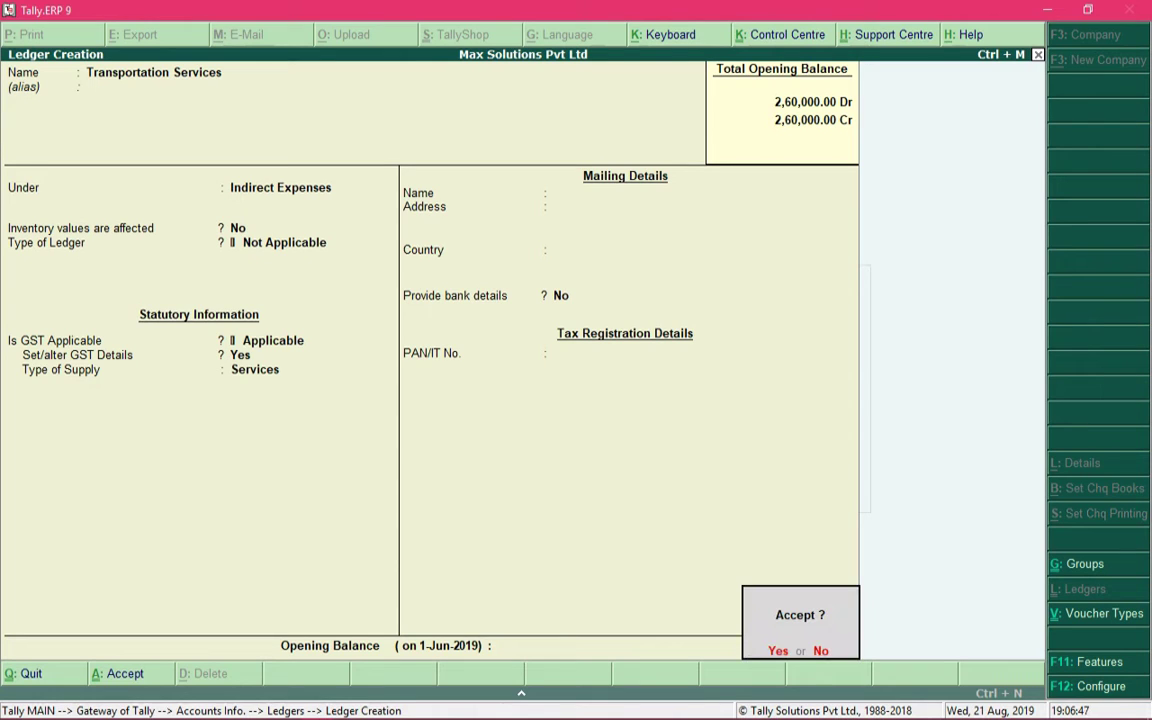
{"action": "key", "text": "Return"}
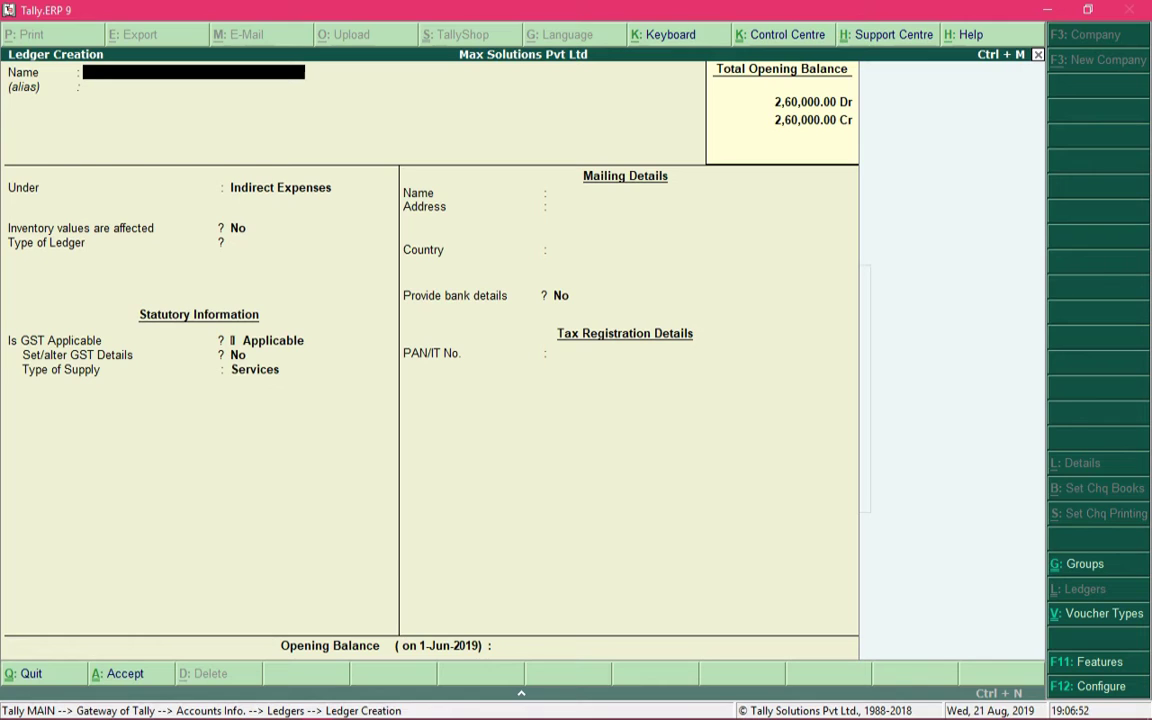
Name a new ledger Gardua Carriers and place it under the Sundry Creditors group
{"action": "type", "text": "G"}
{"action": "type", "text": "dua Carriers"}
{"action": "key", "text": "Return"}
{"action": "type", "text": "Sund"}
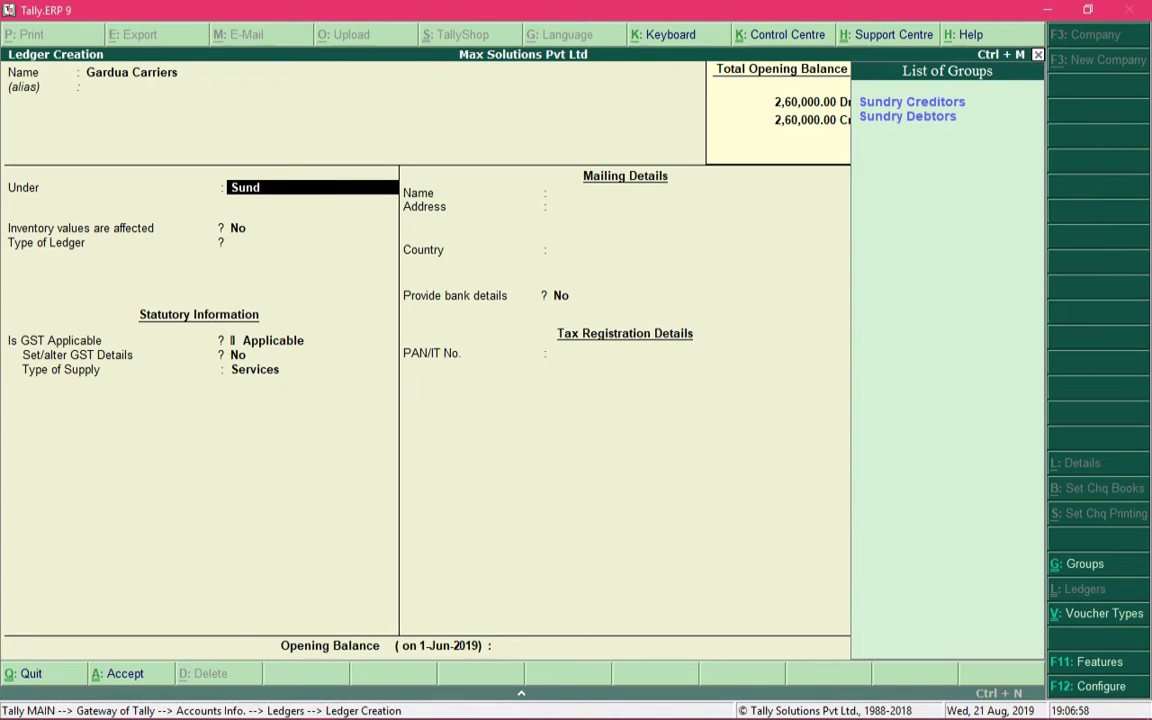
{"action": "key", "text": "Return"}
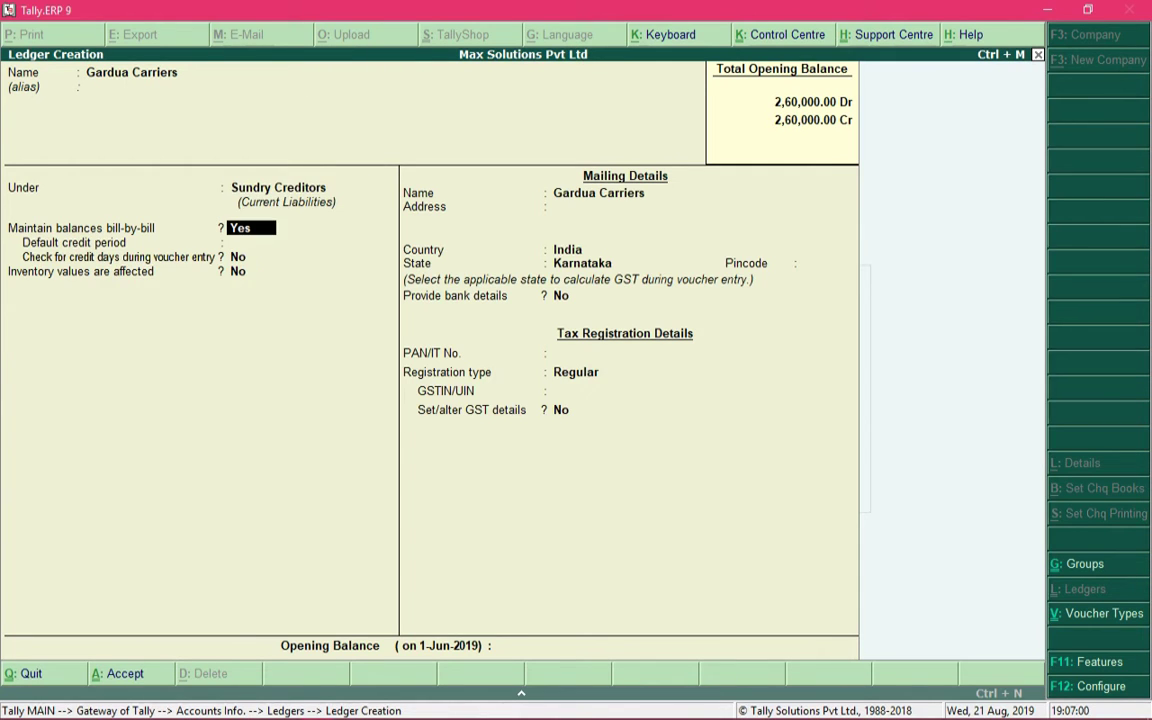
Keep the bill-by-bill defaults, country India and state Karnataka for Gardua Carriers, and fill in the pincode
{"action": "key", "text": "Return"}
{"action": "key", "text": "Return"}
{"action": "key", "text": "Return"}
{"action": "key", "text": "Return"}
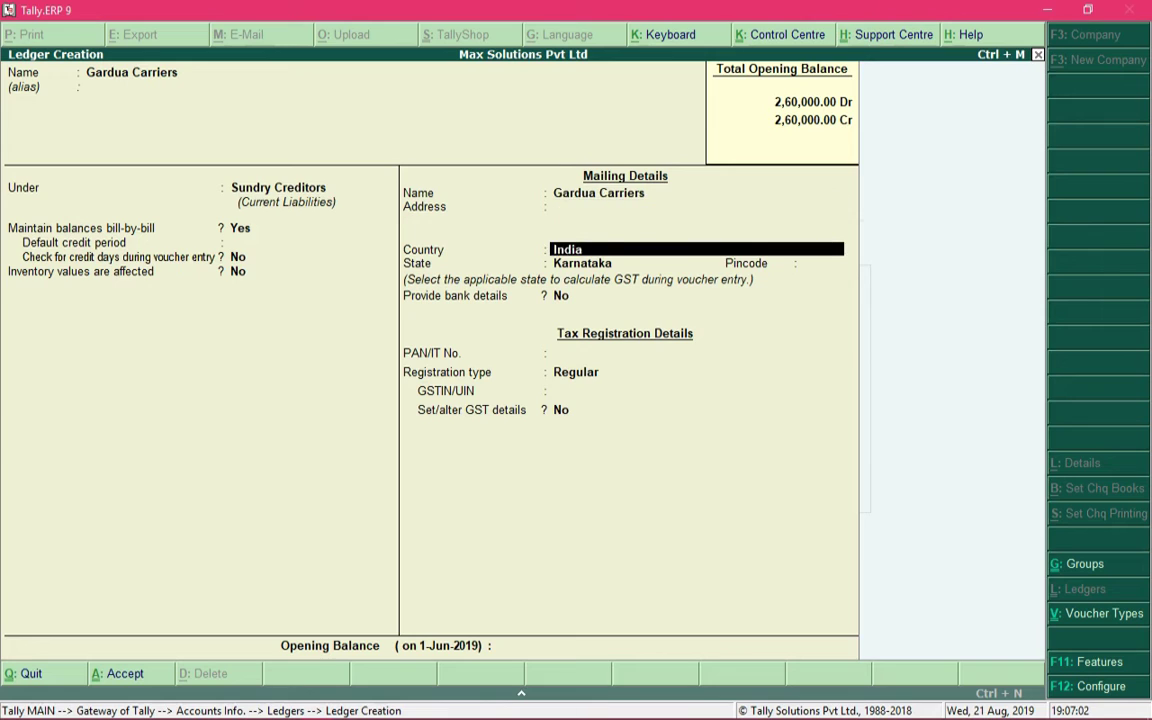
{"action": "key", "text": "Return"}
{"action": "key", "text": "Return"}
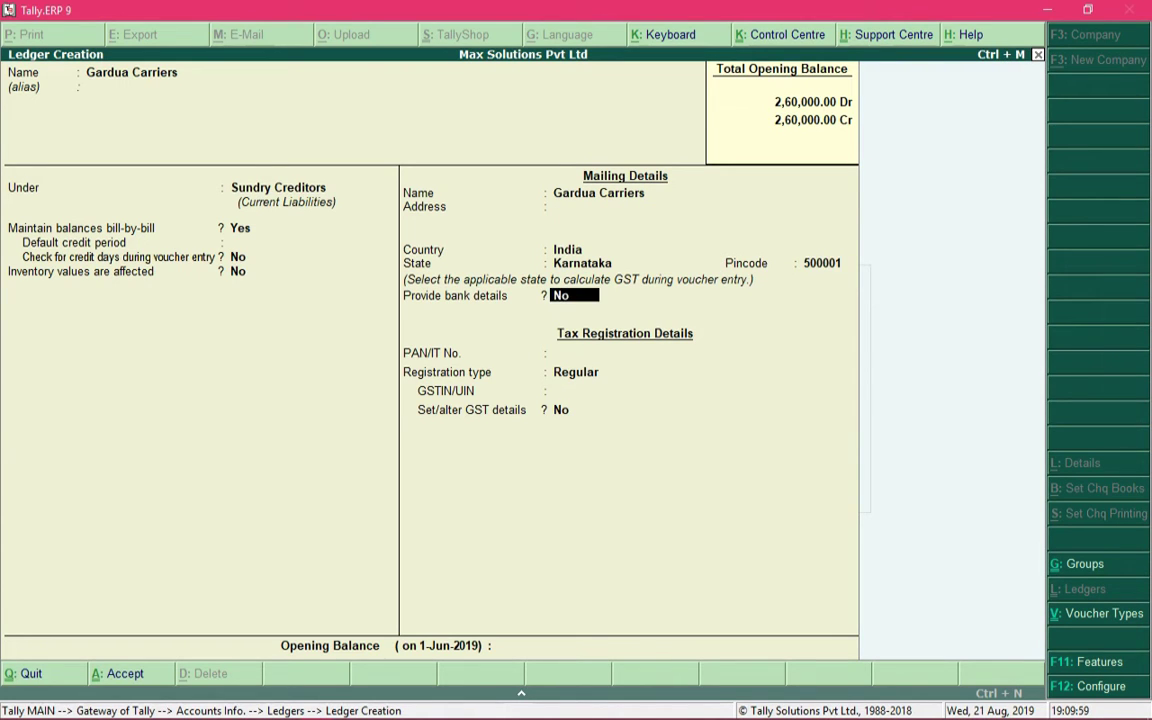
Keep bank details No and the PAN blank, set the registration type to Unregistered, and save the Gardua Carriers ledger
{"action": "key", "text": "Return"}
{"action": "key", "text": "Return"}
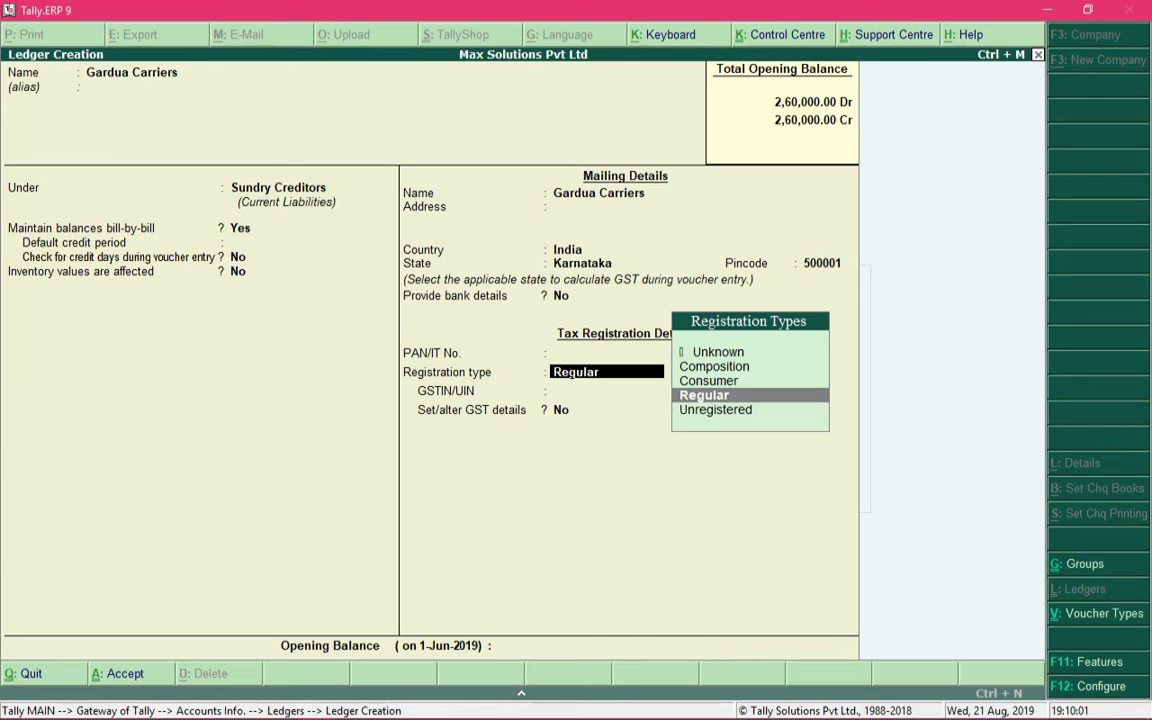
{"action": "key", "text": "Down"}
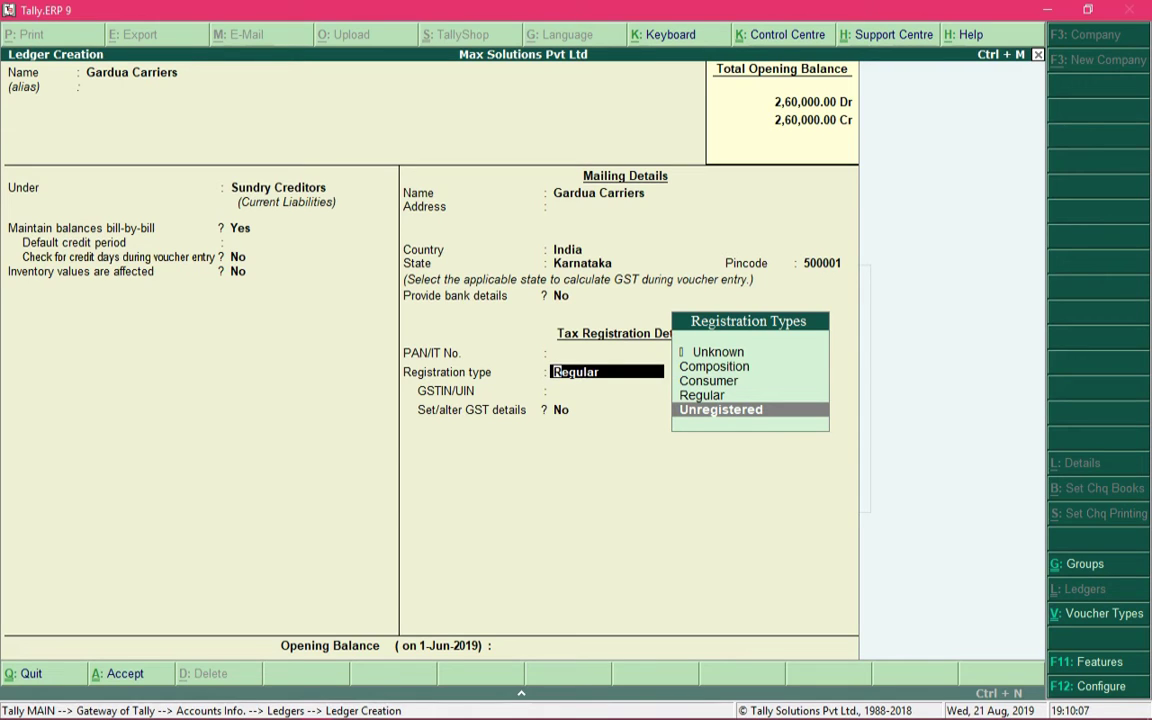
{"action": "key", "text": "Up"}
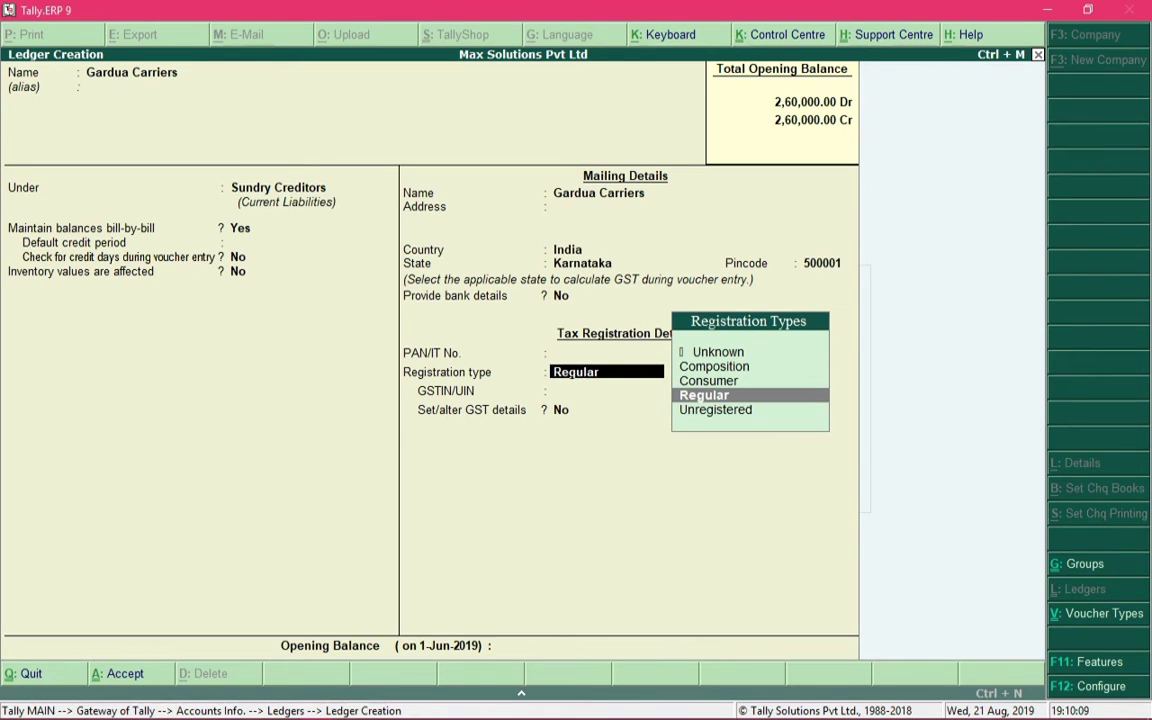
{"action": "key", "text": "Down"}
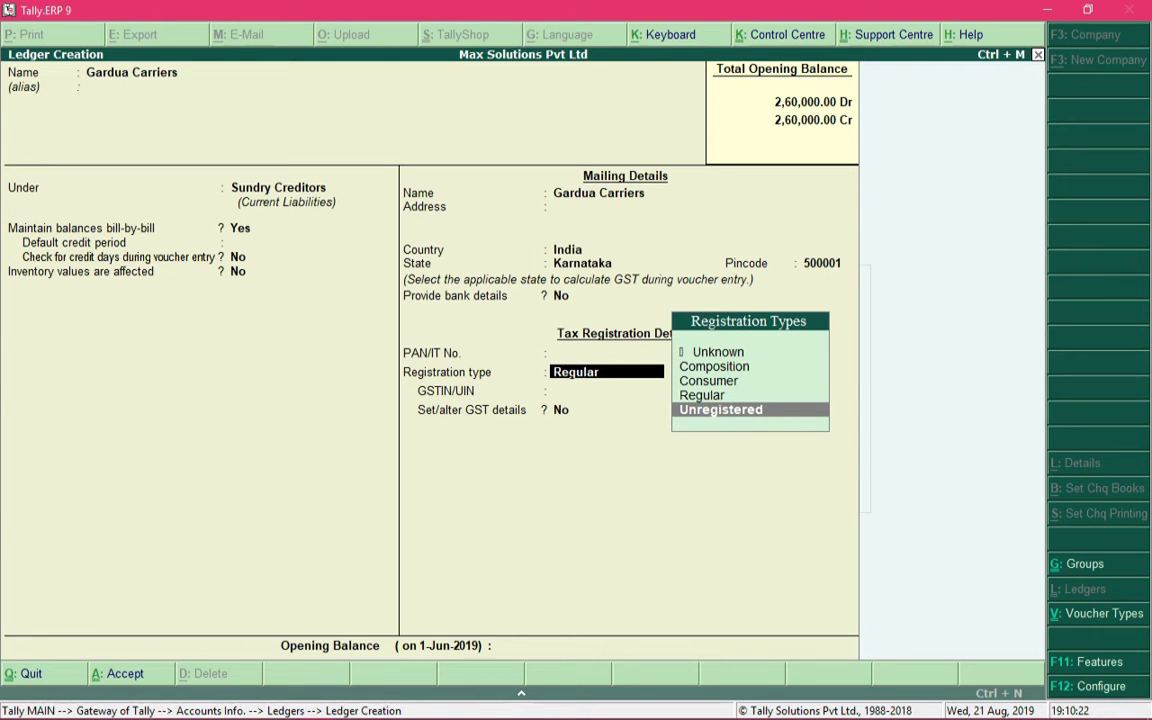
{"action": "key", "text": "Return"}
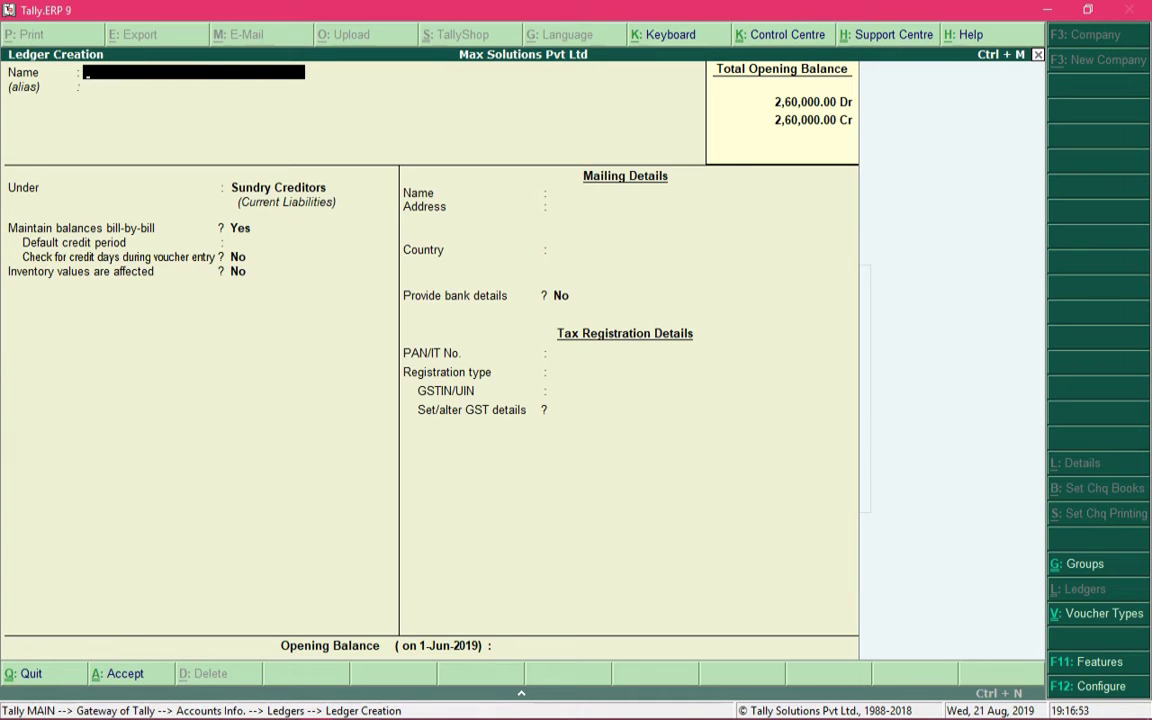
Leave ledger creation, return to the Gateway of Tally, and open a new purchase voucher under Accounting Vouchers
{"action": "key", "text": "Escape"}
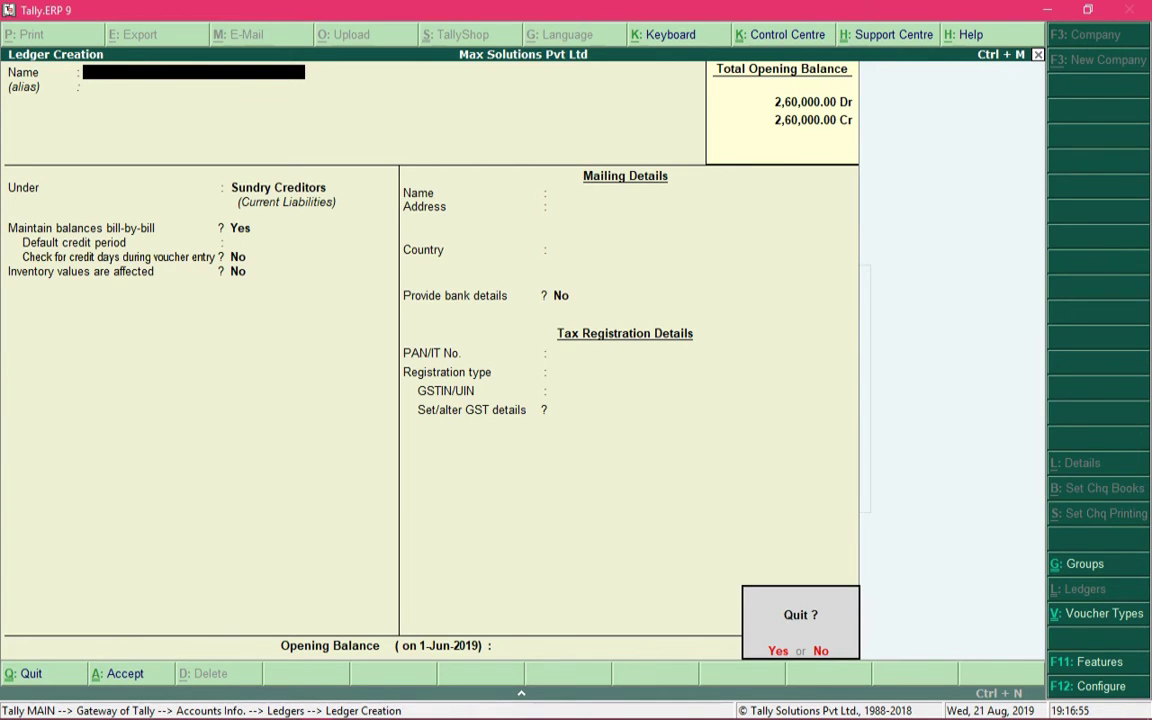
{"action": "key", "text": "Escape"}
{"action": "key", "text": "Escape"}
{"action": "key", "text": "Escape"}
{"action": "key", "text": "Down"}
{"action": "key", "text": "Down"}
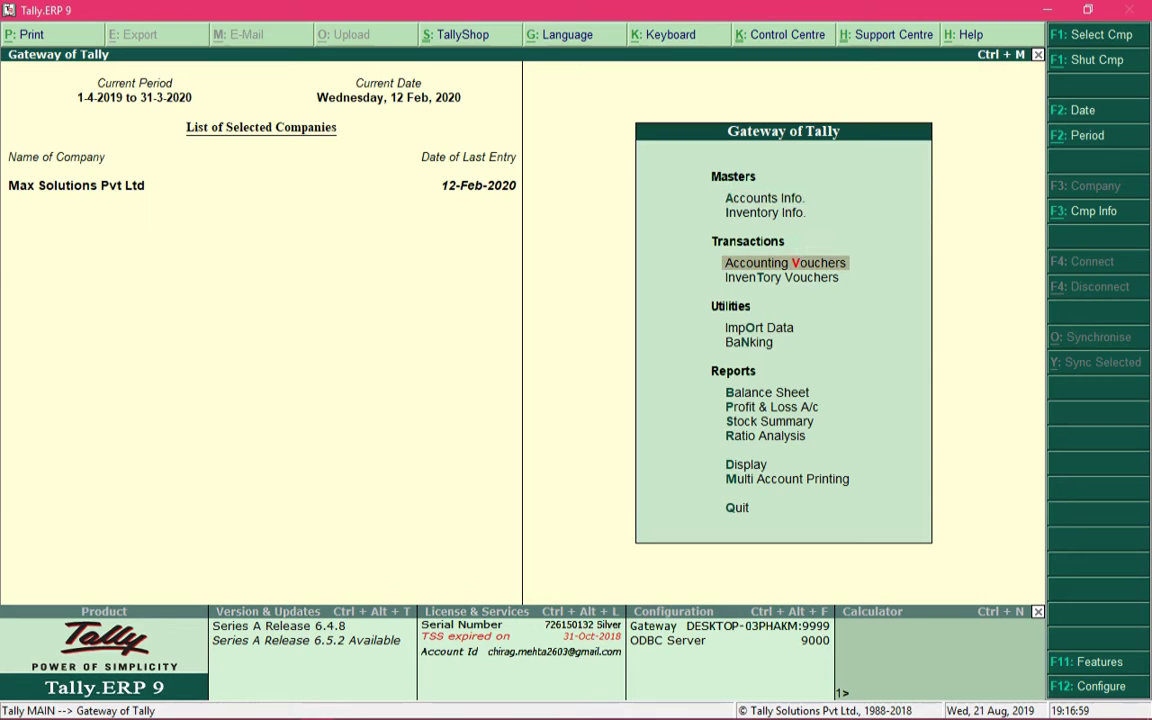
{"action": "key", "text": "Return"}
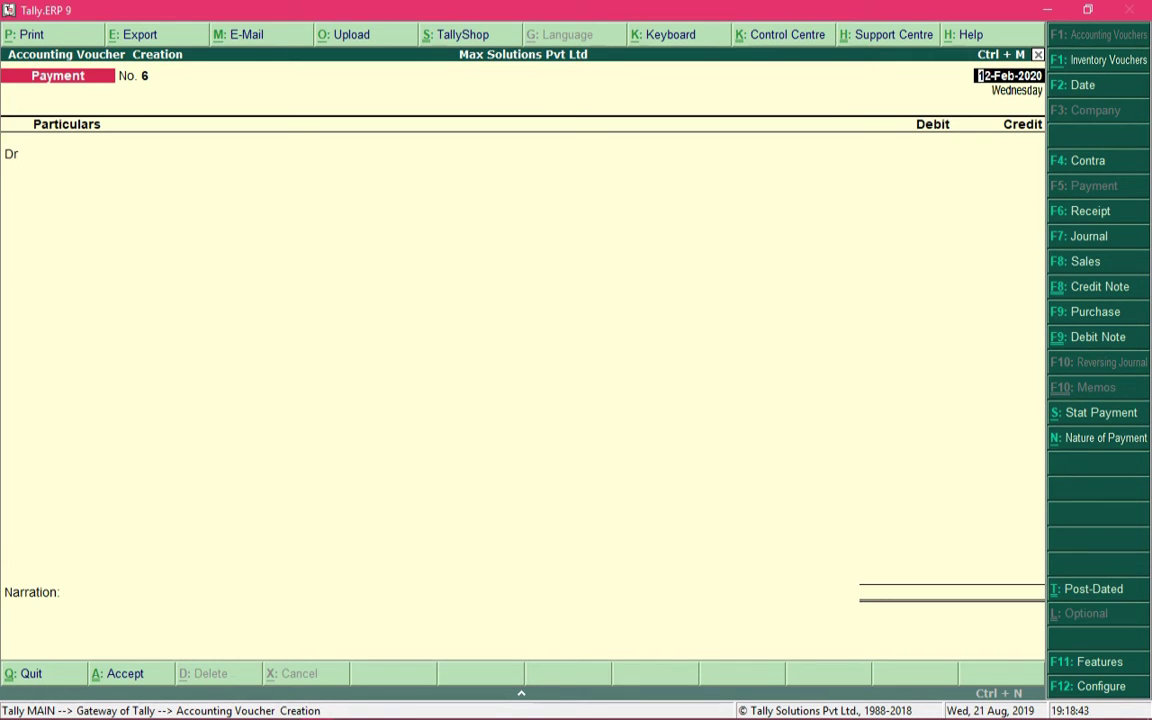
{"action": "key", "text": "F9"}
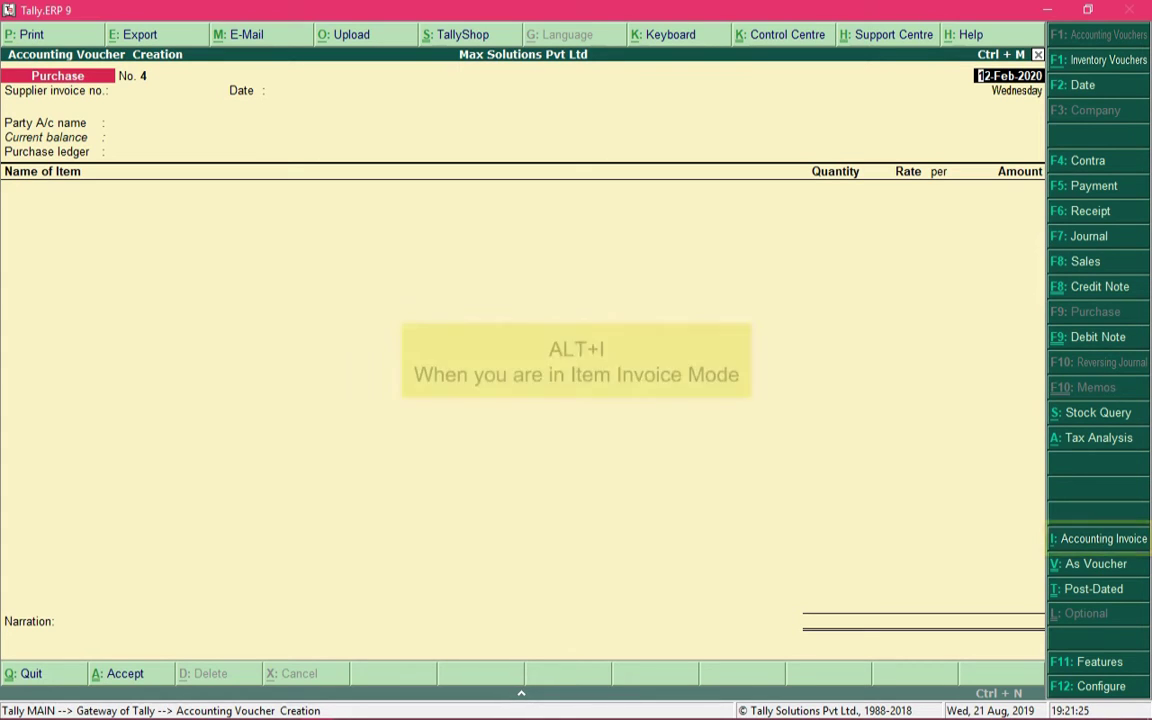
Switch the purchase voucher from item invoice to accounting invoice mode
{"action": "key", "text": "alt+i"}
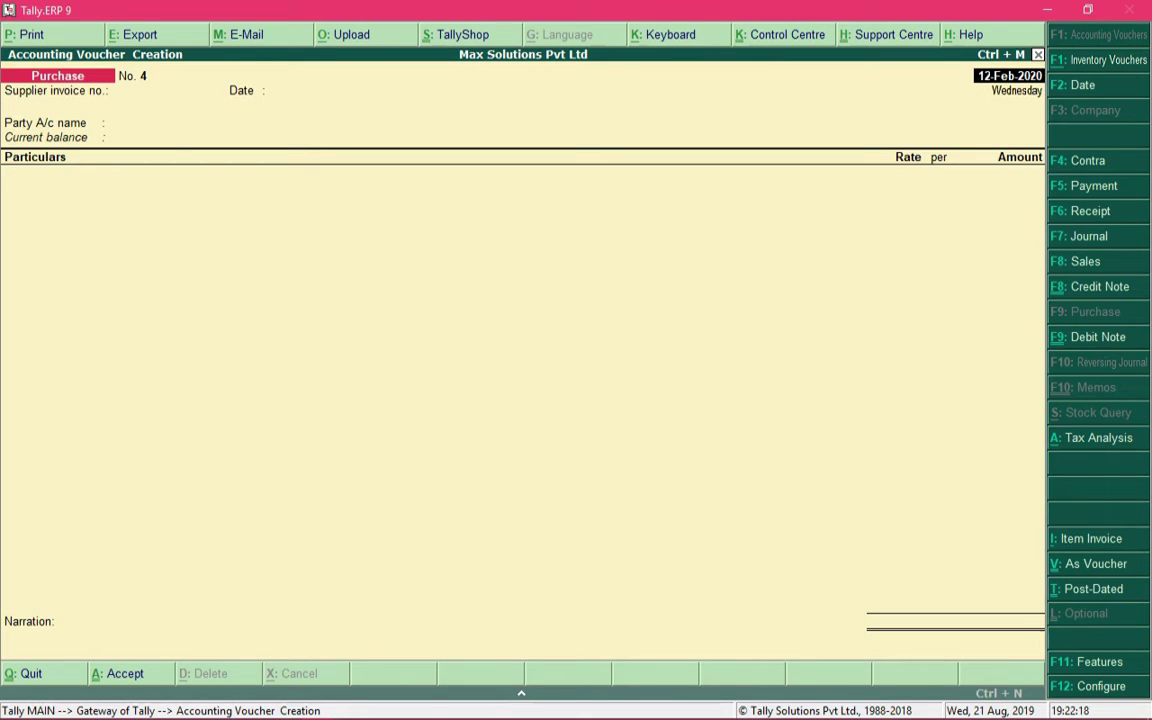
{"action": "key", "text": "alt+i"}
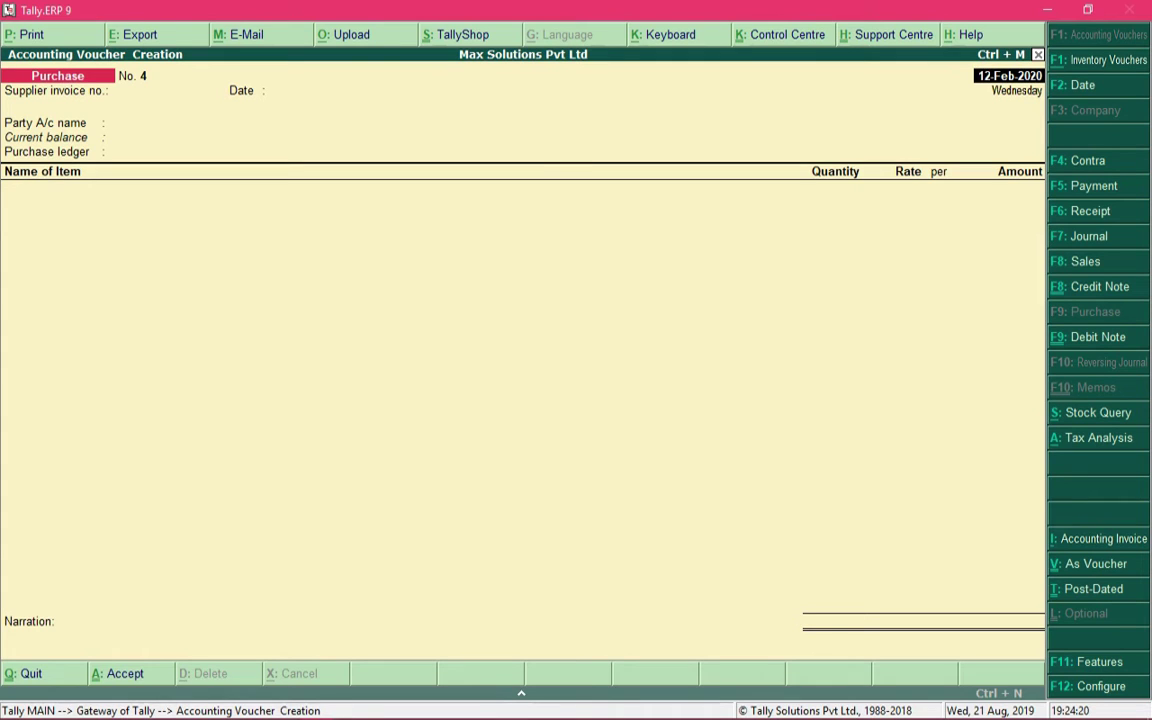
{"action": "key", "text": "alt+i"}
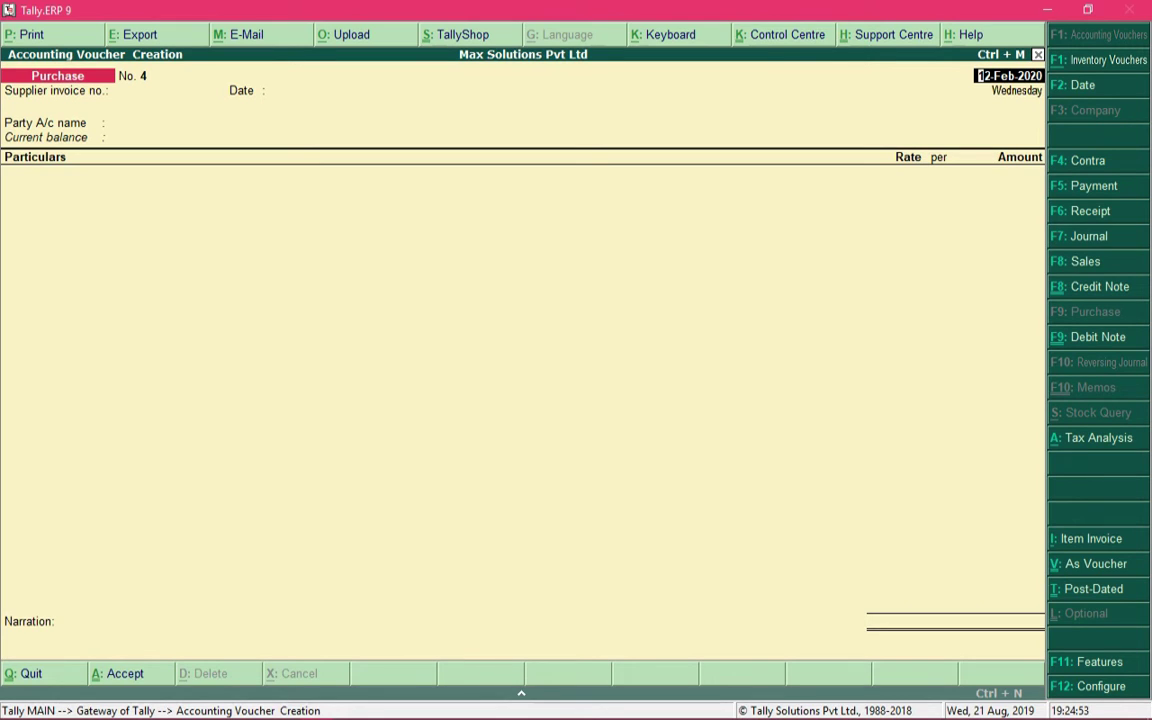
Date the purchase voucher 28-8-2019 and enter supplier invoice number 1234, keeping 28-Aug-2019 as the invoice date
{"action": "type", "text": "28-8-2019"}
{"action": "key", "text": "Return"}
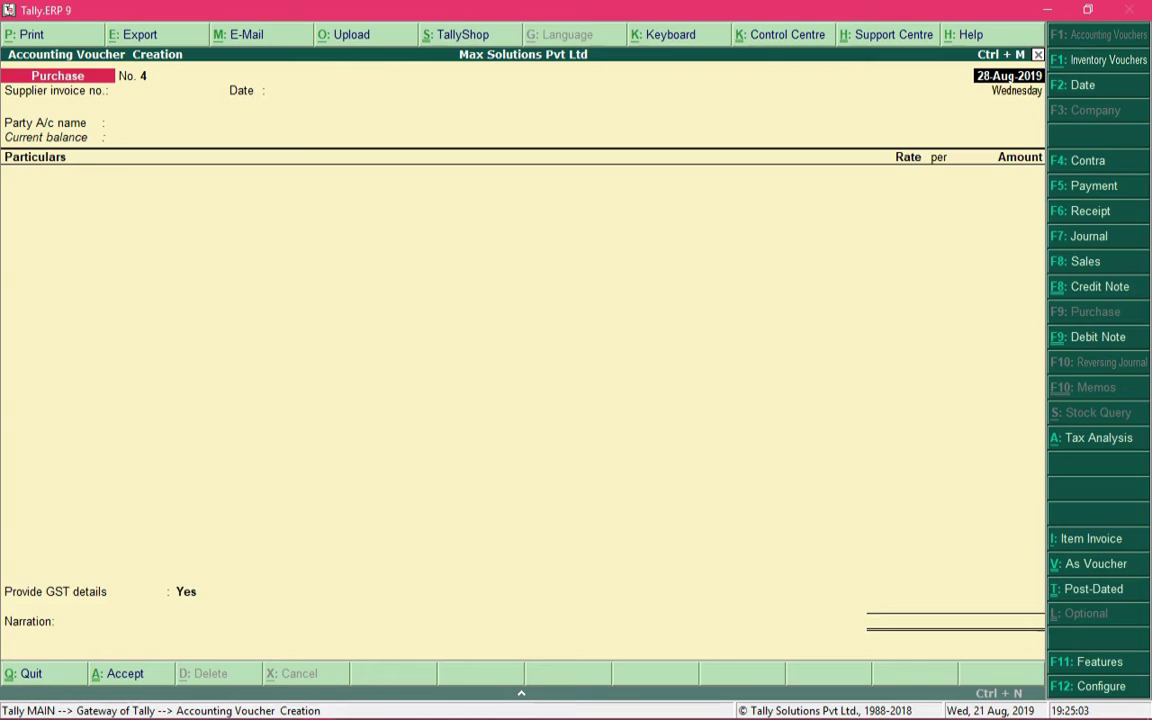
{"action": "key", "text": "Return"}
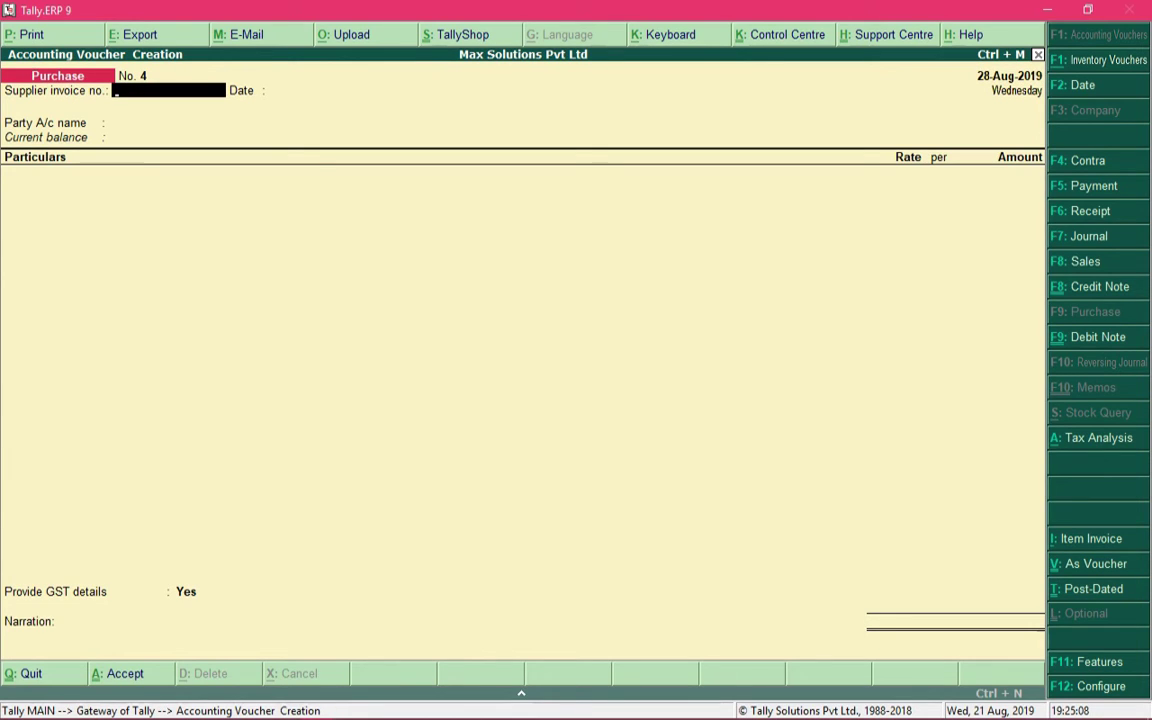
{"action": "type", "text": "1234"}
{"action": "key", "text": "Return"}
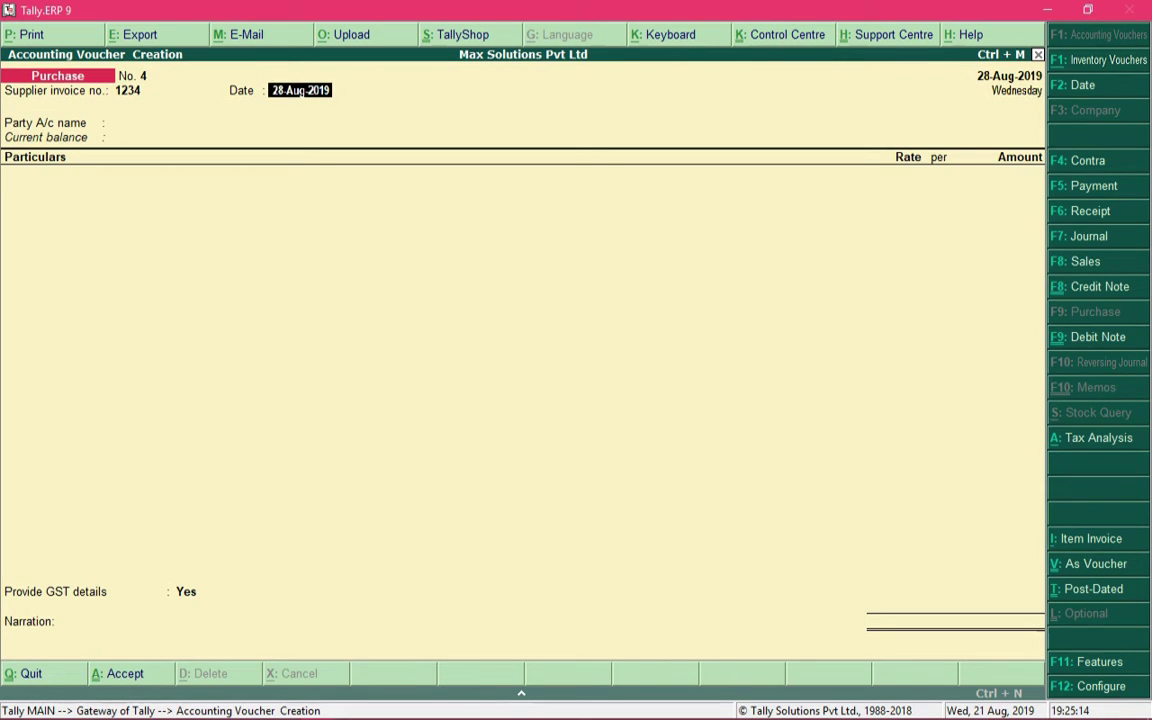
{"action": "key", "text": "Return"}
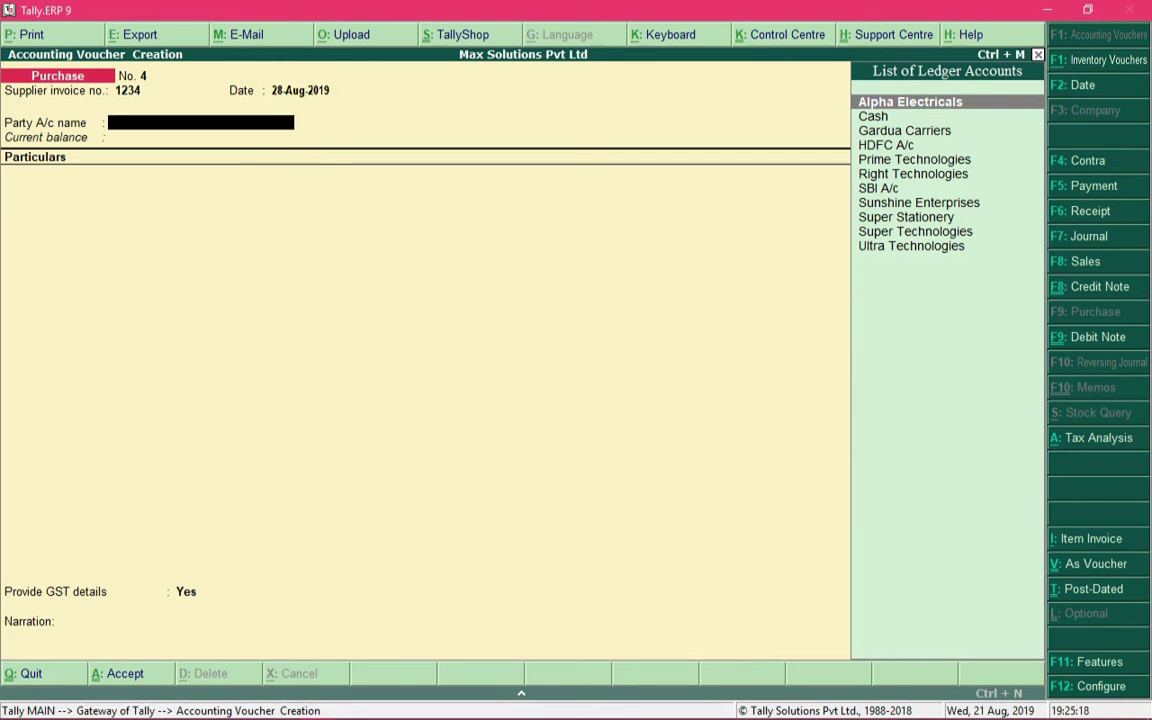
Choose Gardua Carriers as the party account and accept the default party details
{"action": "type", "text": "G"}
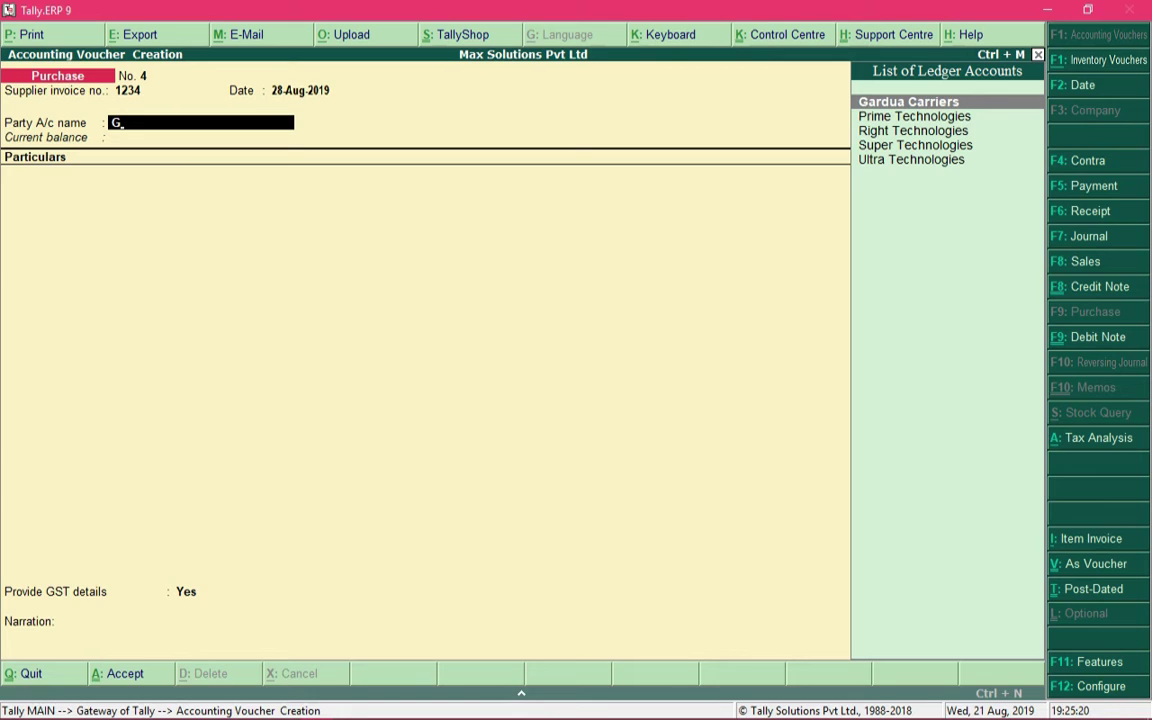
{"action": "key", "text": "Return"}
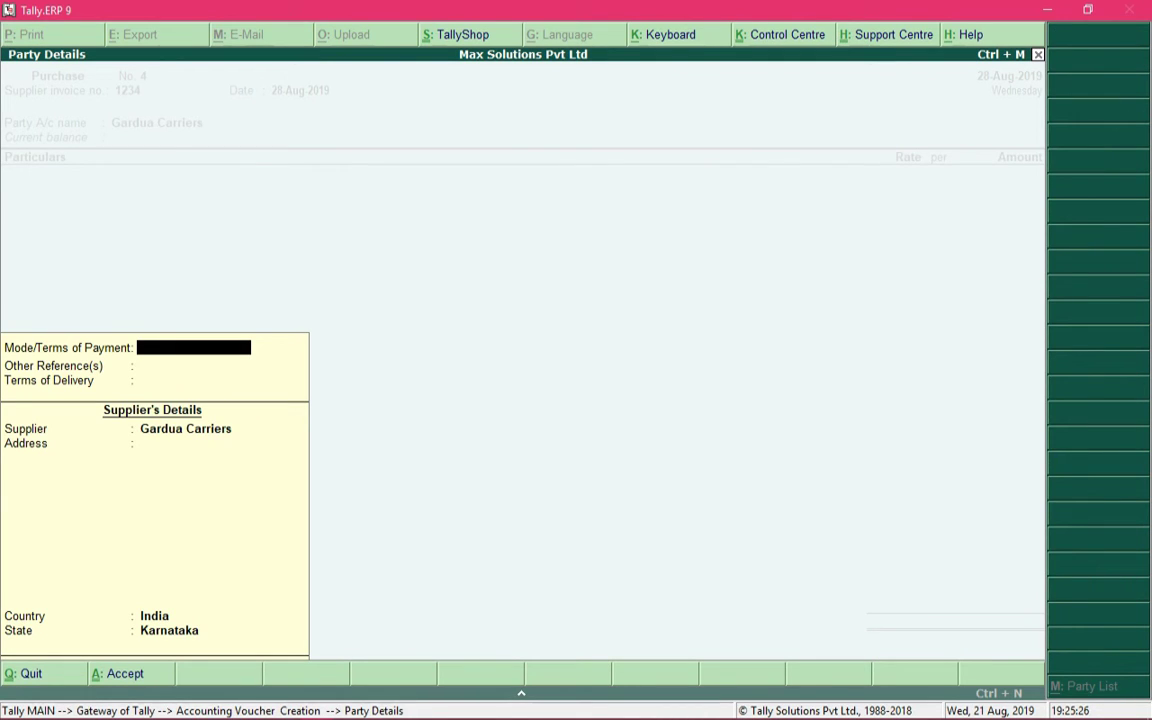
{"action": "key", "text": "ctrl+a"}
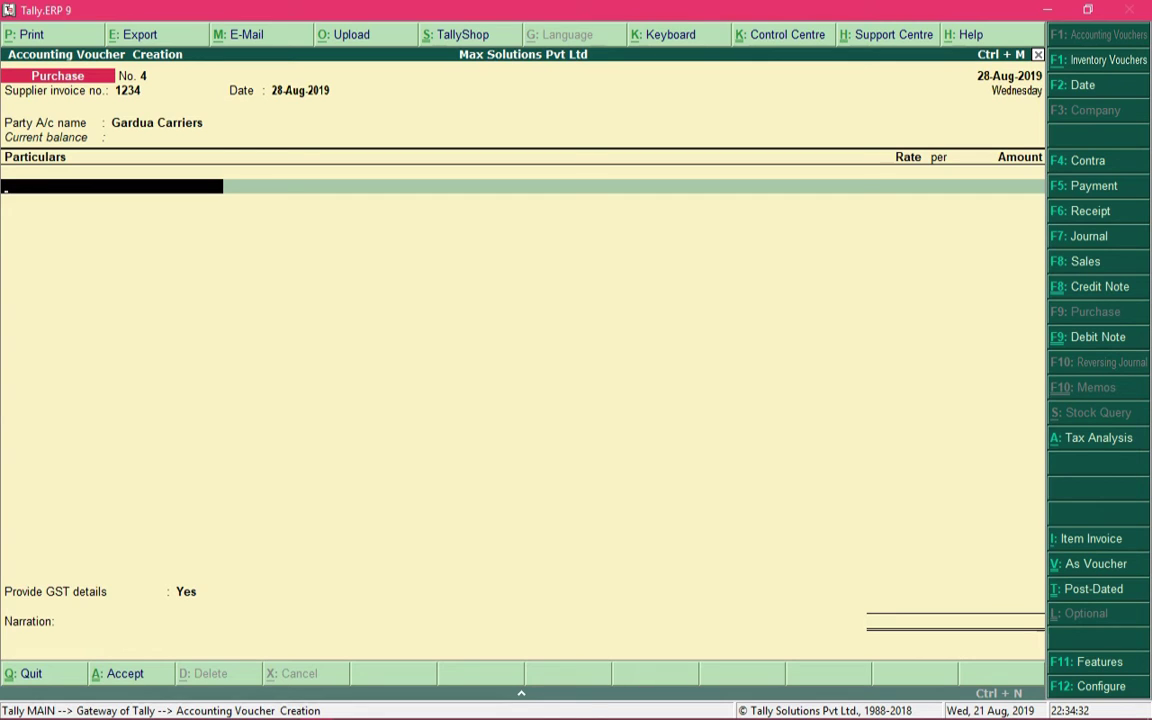
Add the Transportation Services ledger to the purchase voucher with an amount of 3000
{"action": "type", "text": "Tr"}
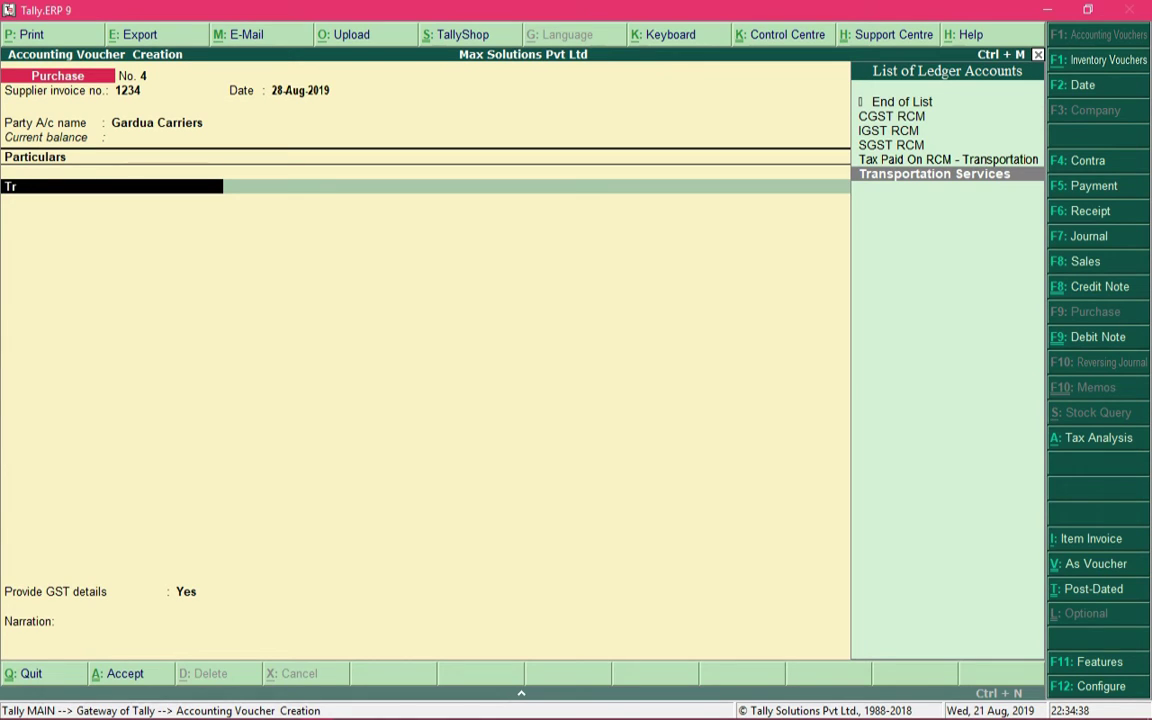
{"action": "key", "text": "Return"}
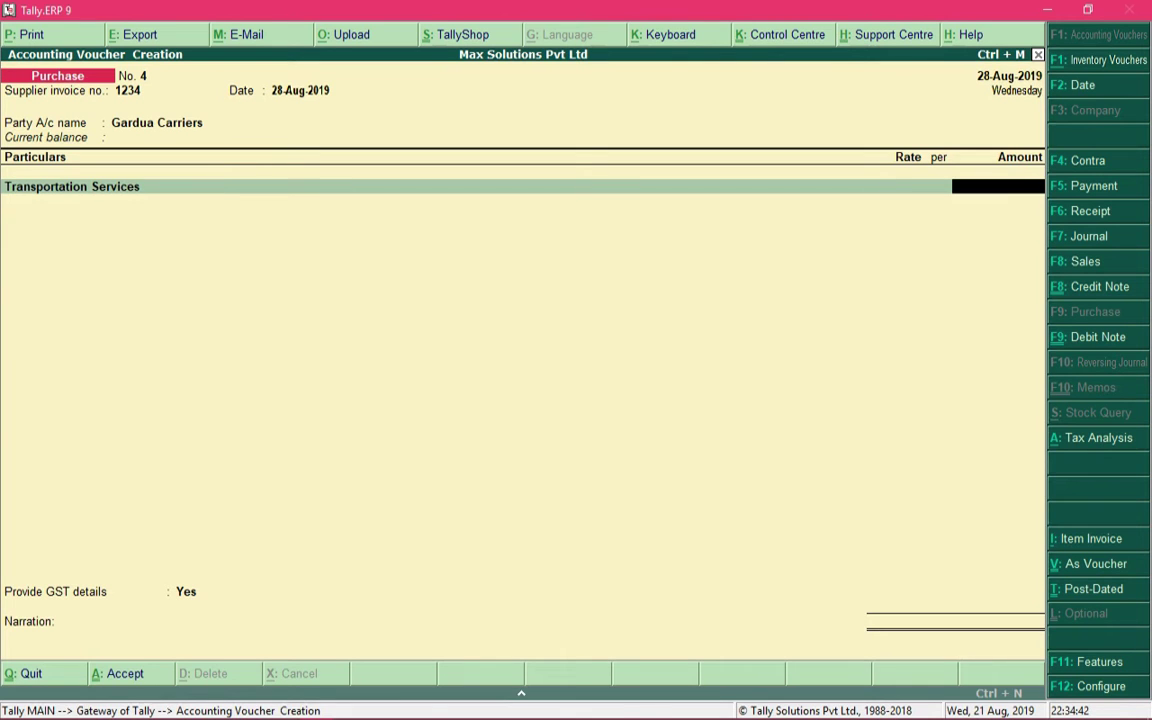
{"action": "key", "text": "BackSpace"}
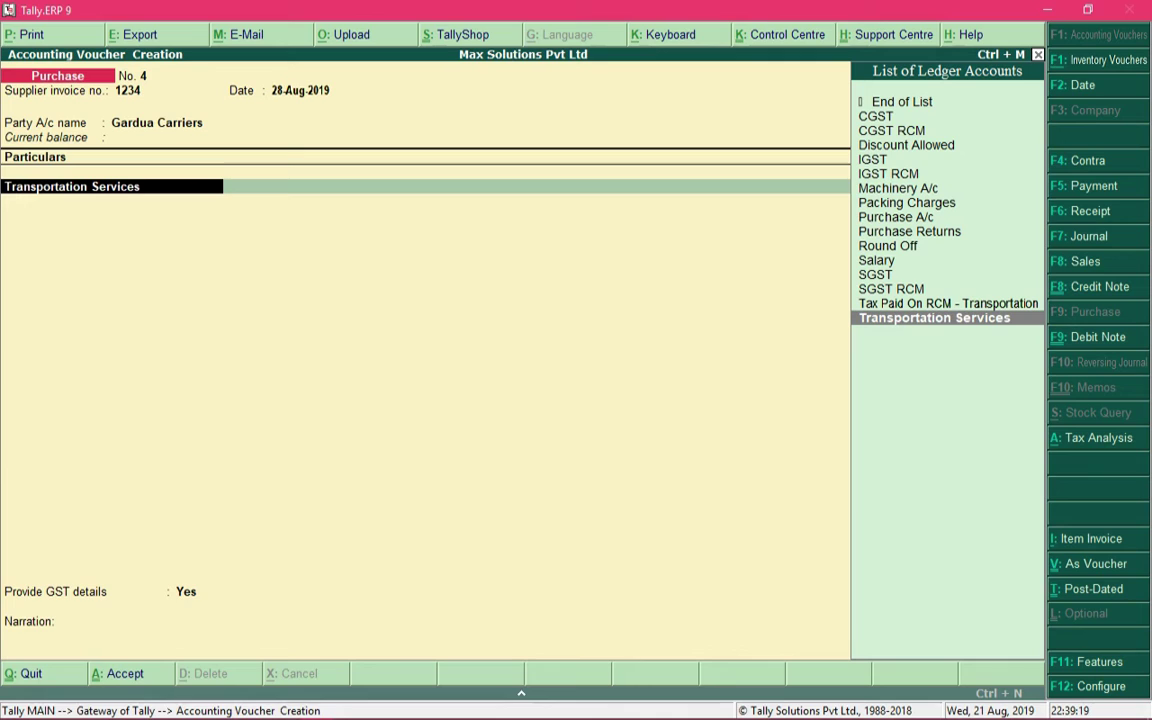
{"action": "key", "text": "Return"}
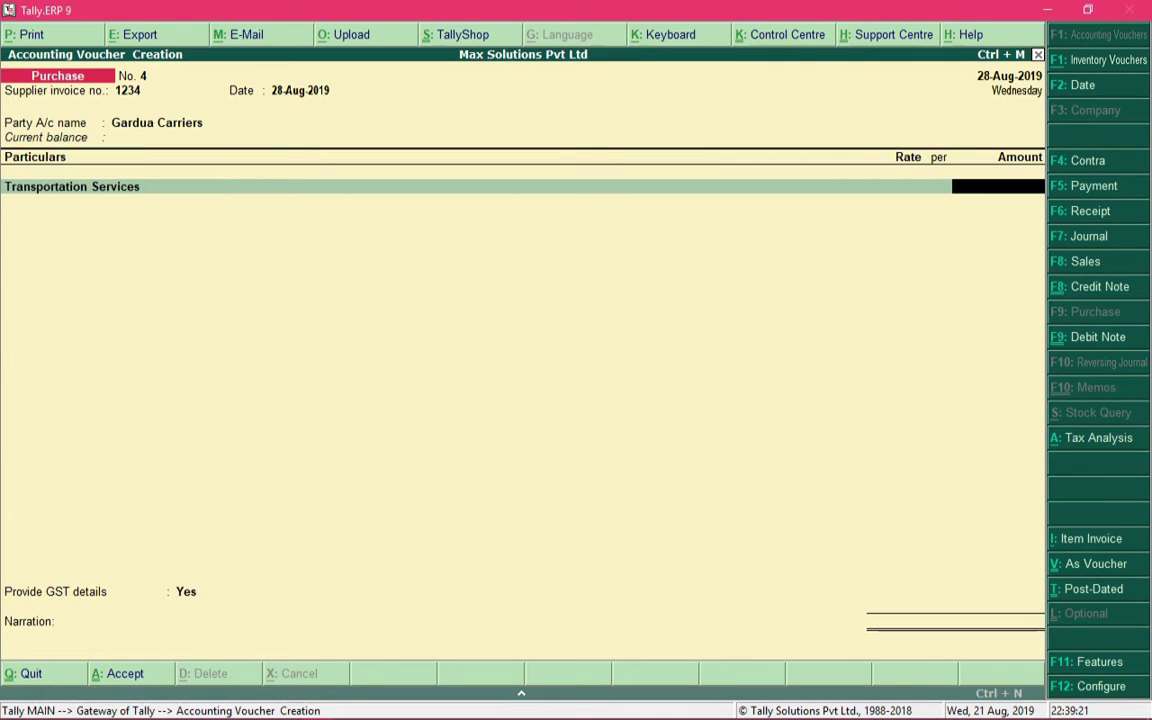
{"action": "type", "text": "3000"}
{"action": "key", "text": "Return"}
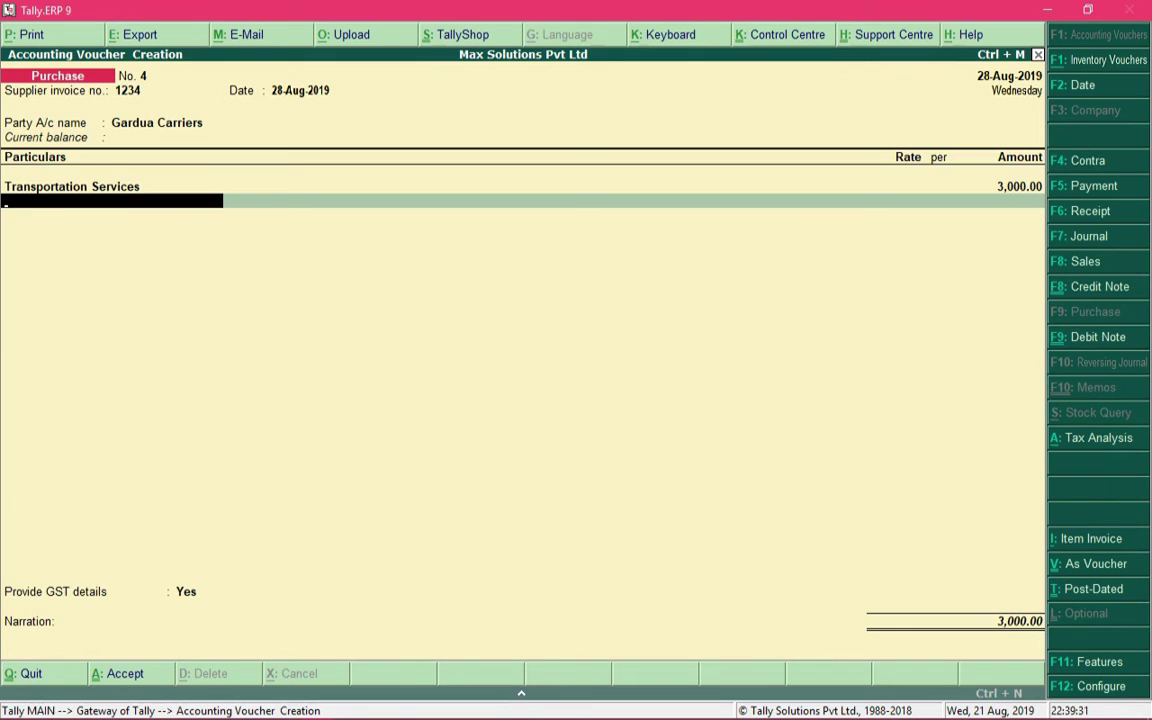
Examine the central and state tax lines for Transportation Services in the voucher's detailed tax analysis, then return to the voucher
{"action": "key", "text": "alt+a"}
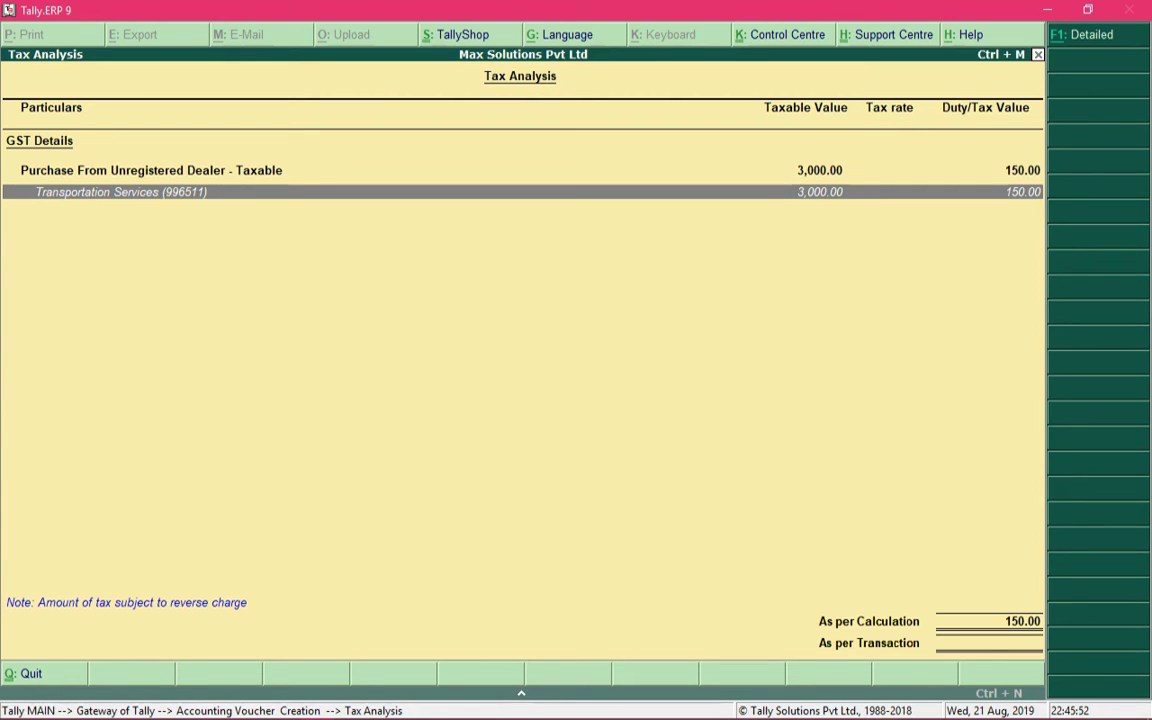
{"action": "key", "text": "alt+F1"}
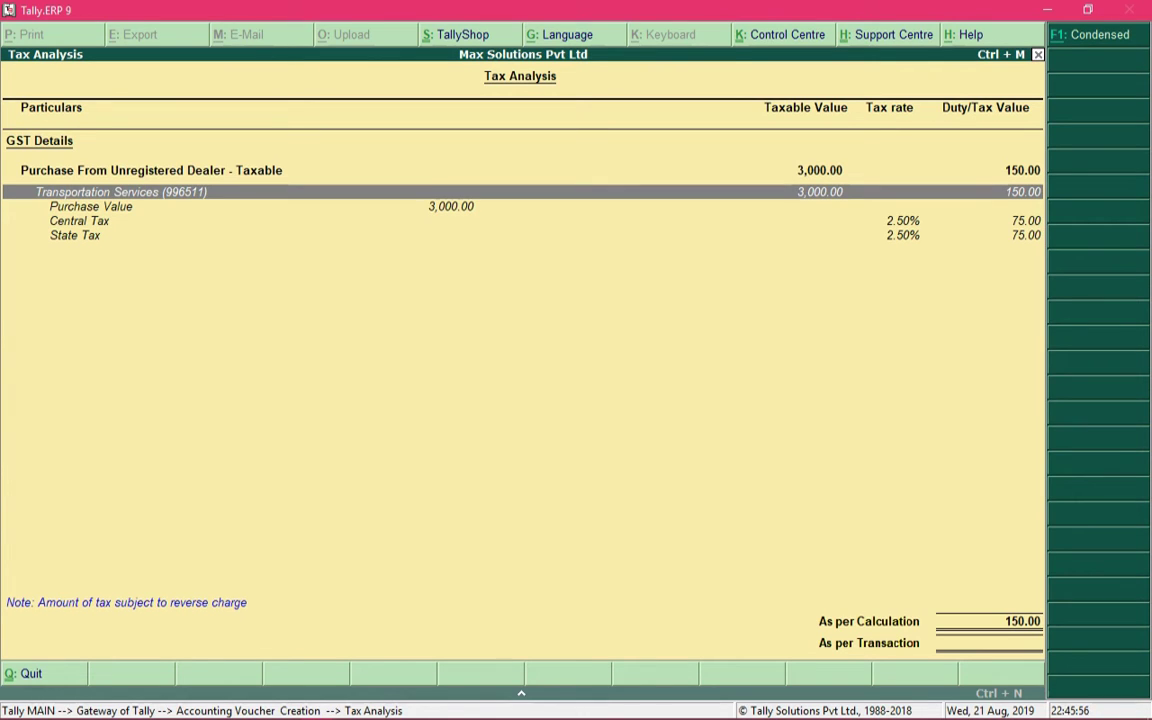
{"action": "key", "text": "Down"}
{"action": "key", "text": "Down"}
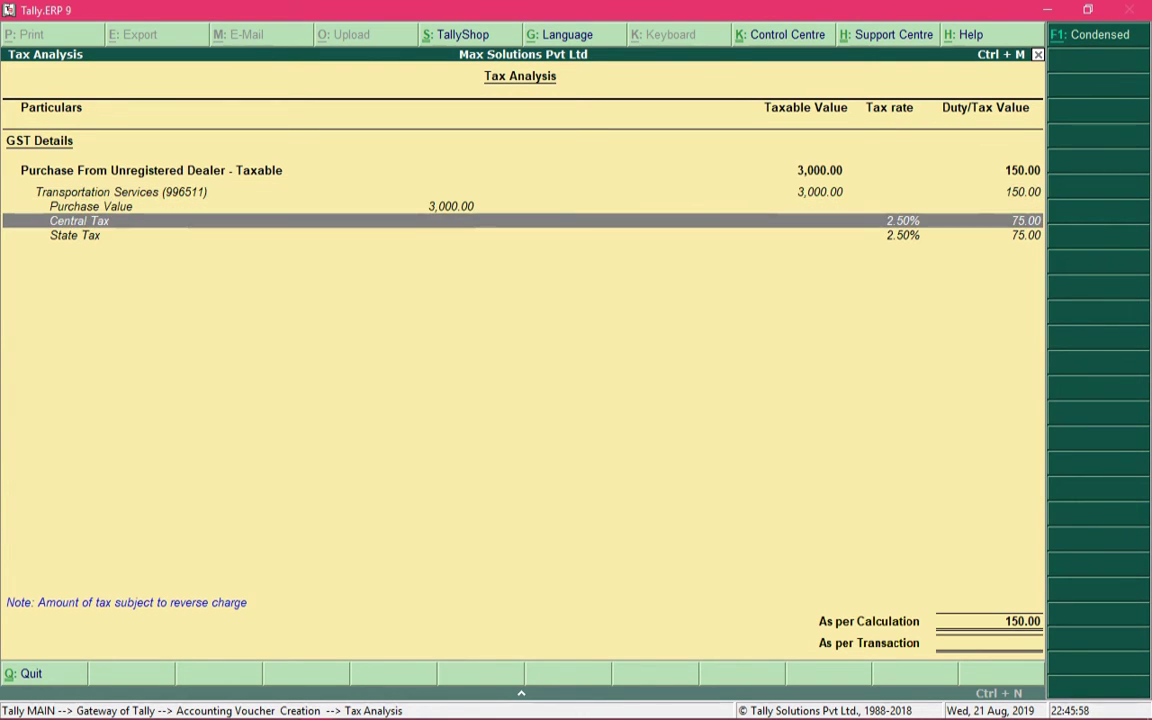
{"action": "key", "text": "Down"}
{"action": "key", "text": "Up"}
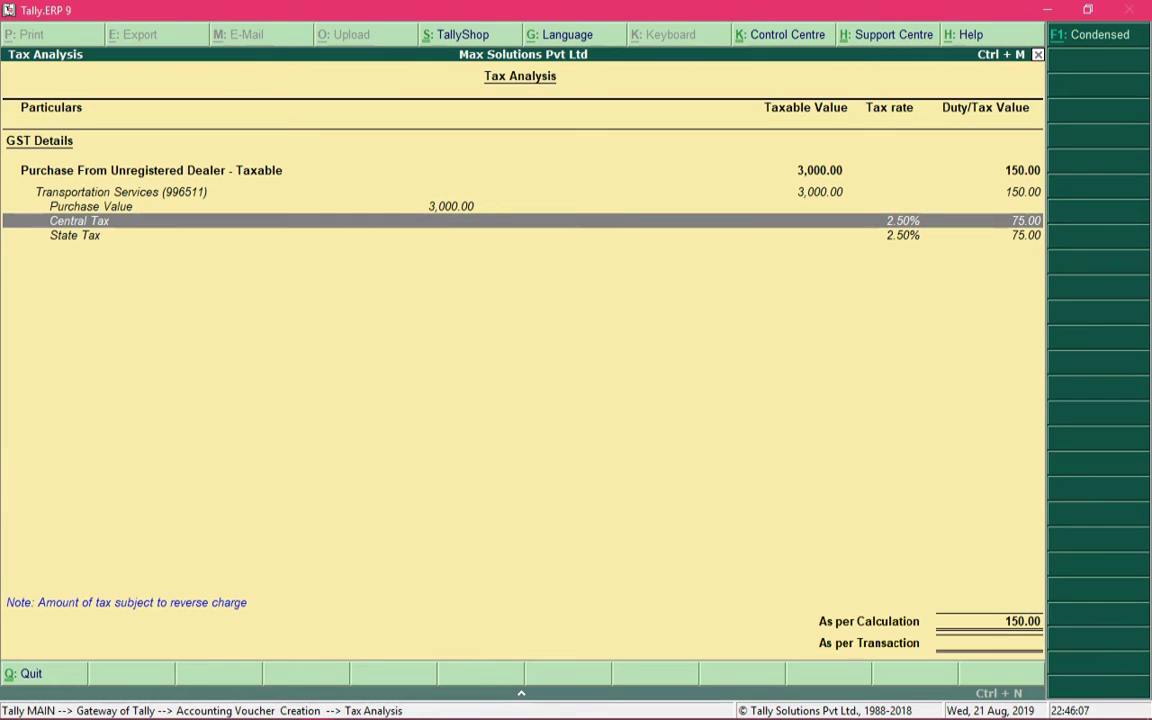
{"action": "key", "text": "Down"}
{"action": "key", "text": "Up"}
{"action": "key", "text": "Down"}
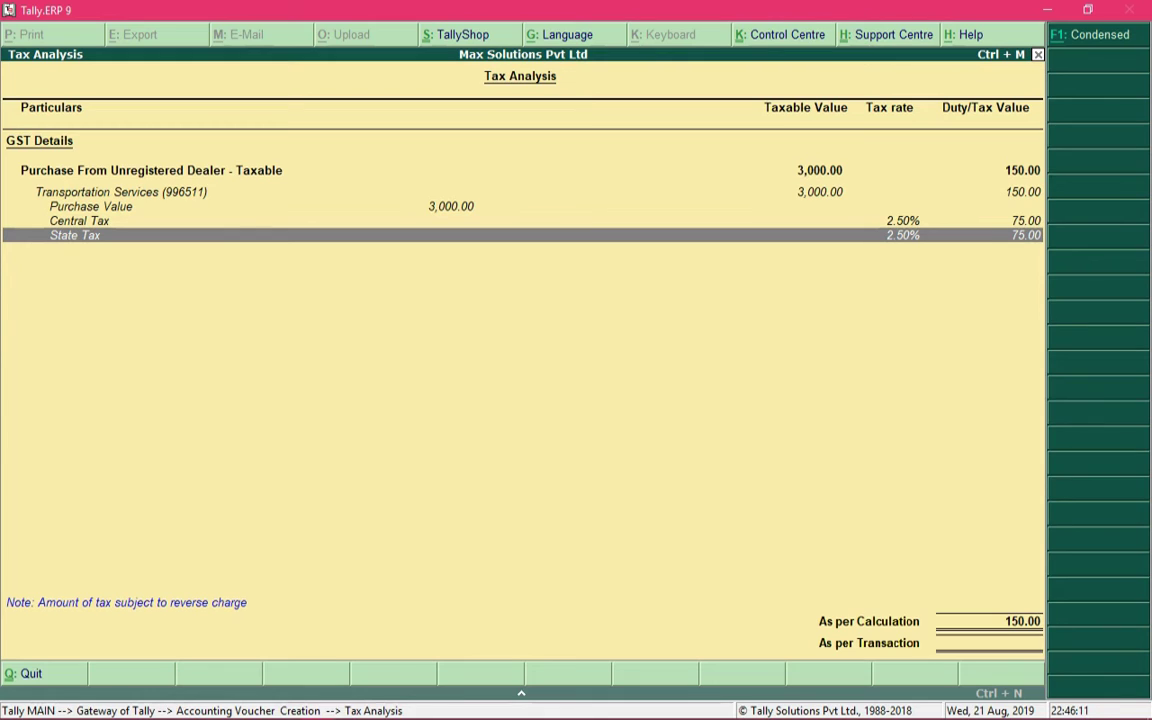
{"action": "key", "text": "Up"}
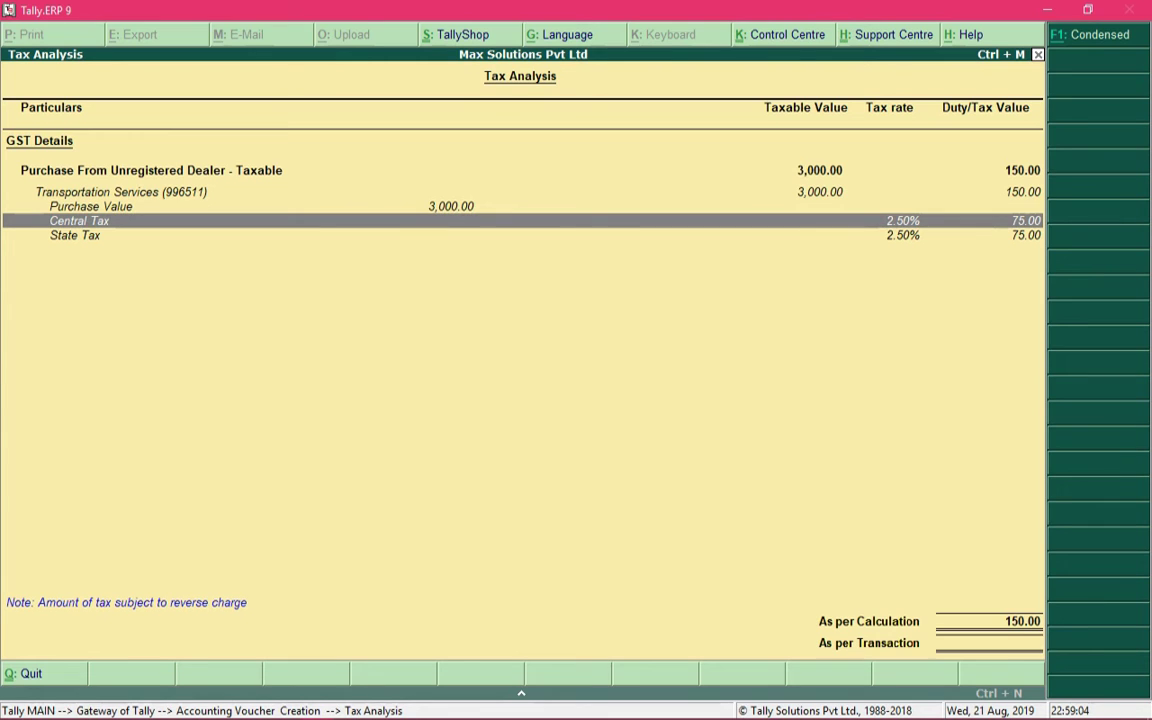
{"action": "key", "text": "Down"}
{"action": "key", "text": "Up"}
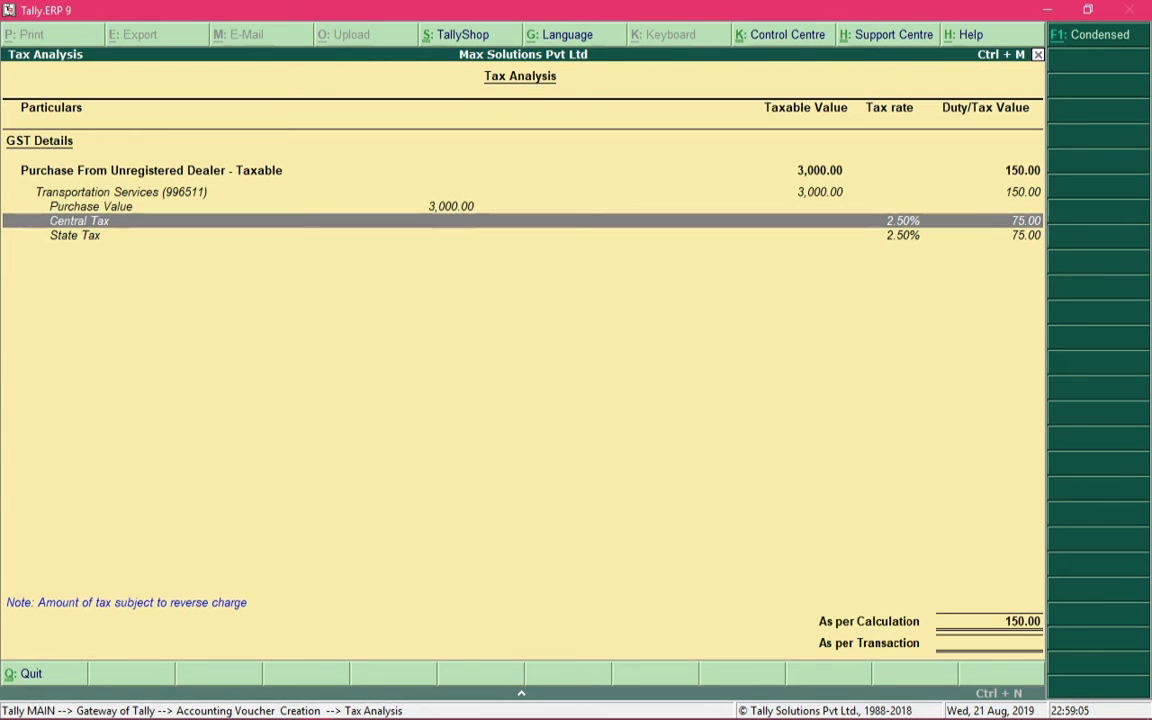
{"action": "key", "text": "Up"}
{"action": "key", "text": "Down"}
{"action": "key", "text": "Down"}
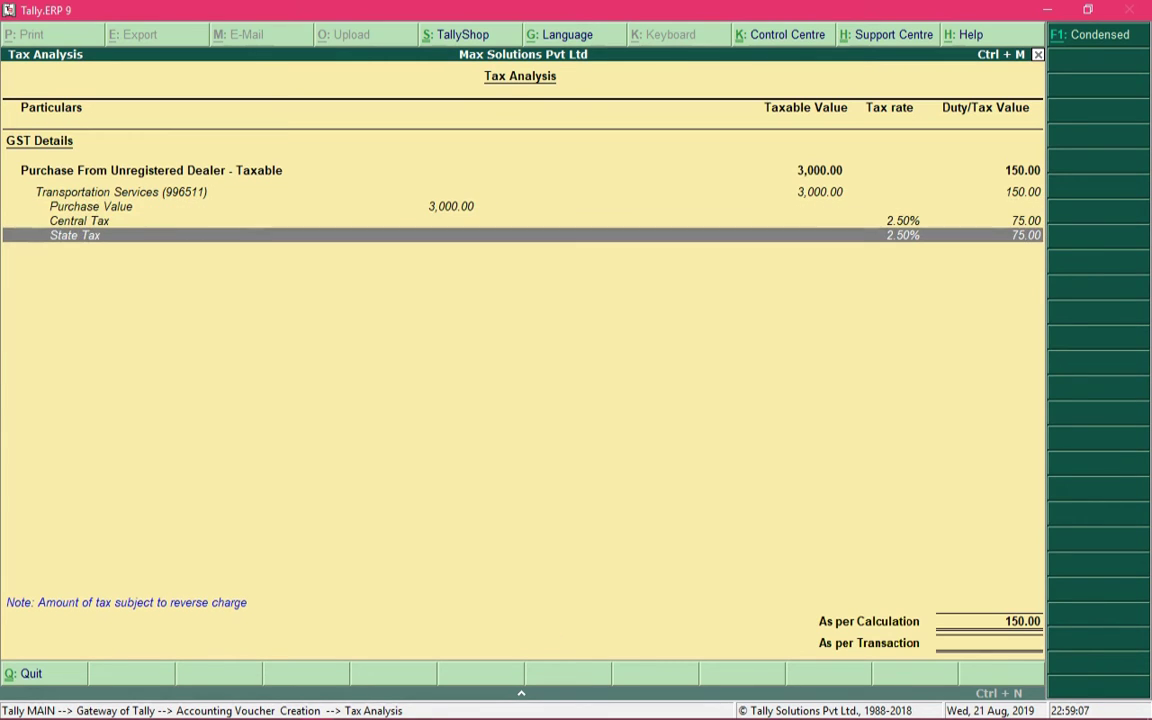
{"action": "key", "text": "Up"}
{"action": "key", "text": "Down"}
{"action": "key", "text": "Up"}
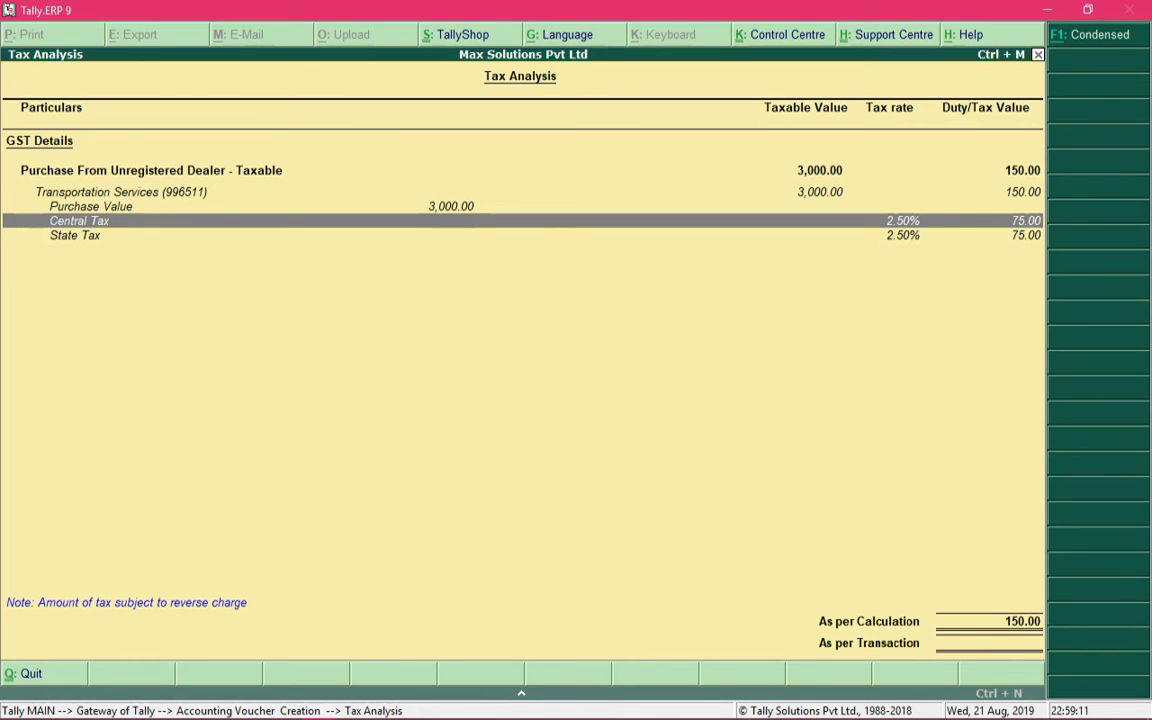
{"action": "key", "text": "Escape"}
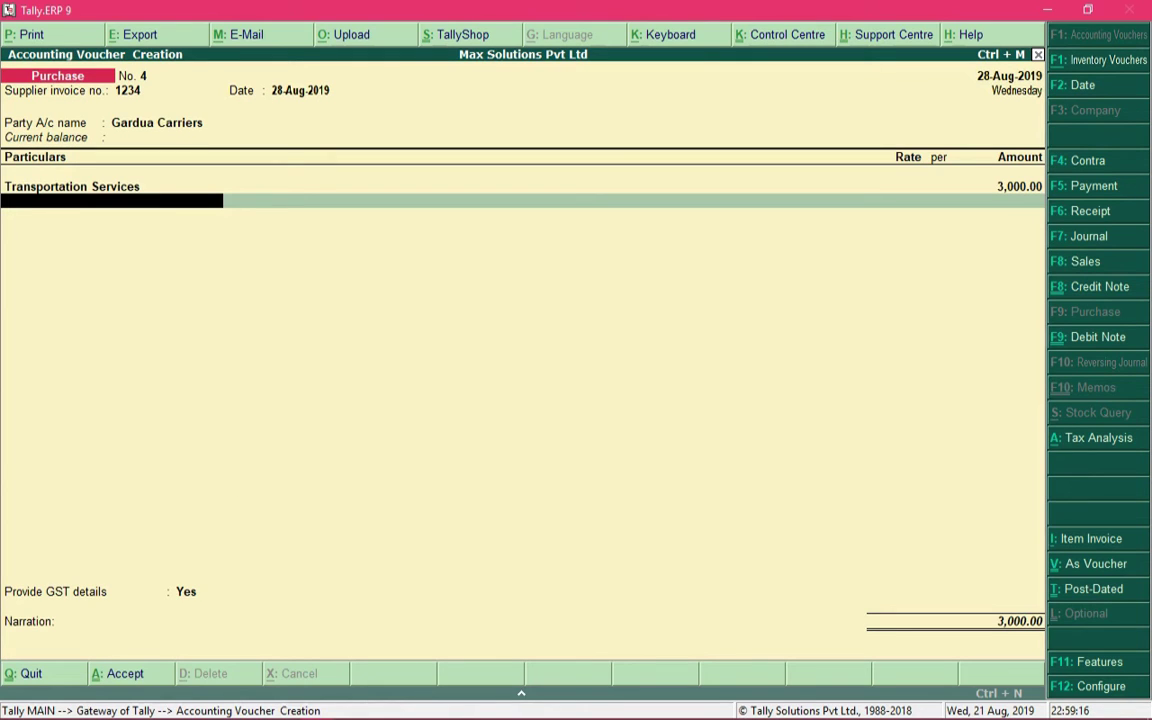
Save the purchase voucher and leave voucher creation for the Gateway of Tally
{"action": "key", "text": "ctrl+a"}
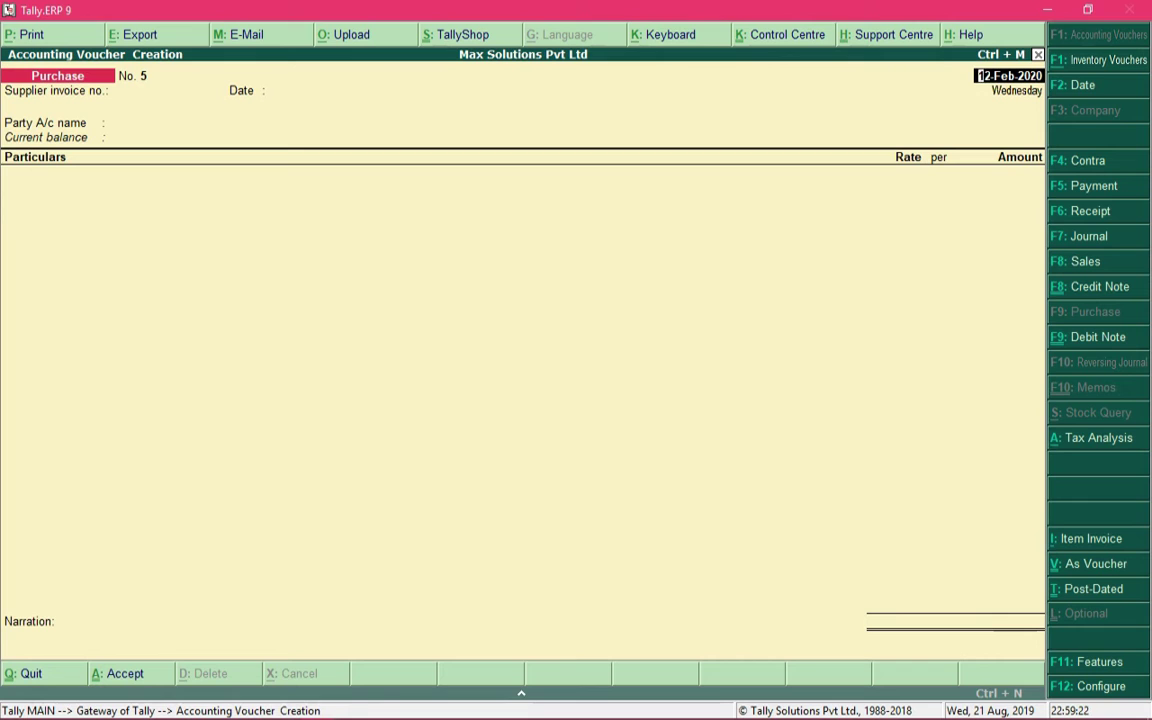
{"action": "key", "text": "Escape"}
{"action": "key", "text": "Return"}
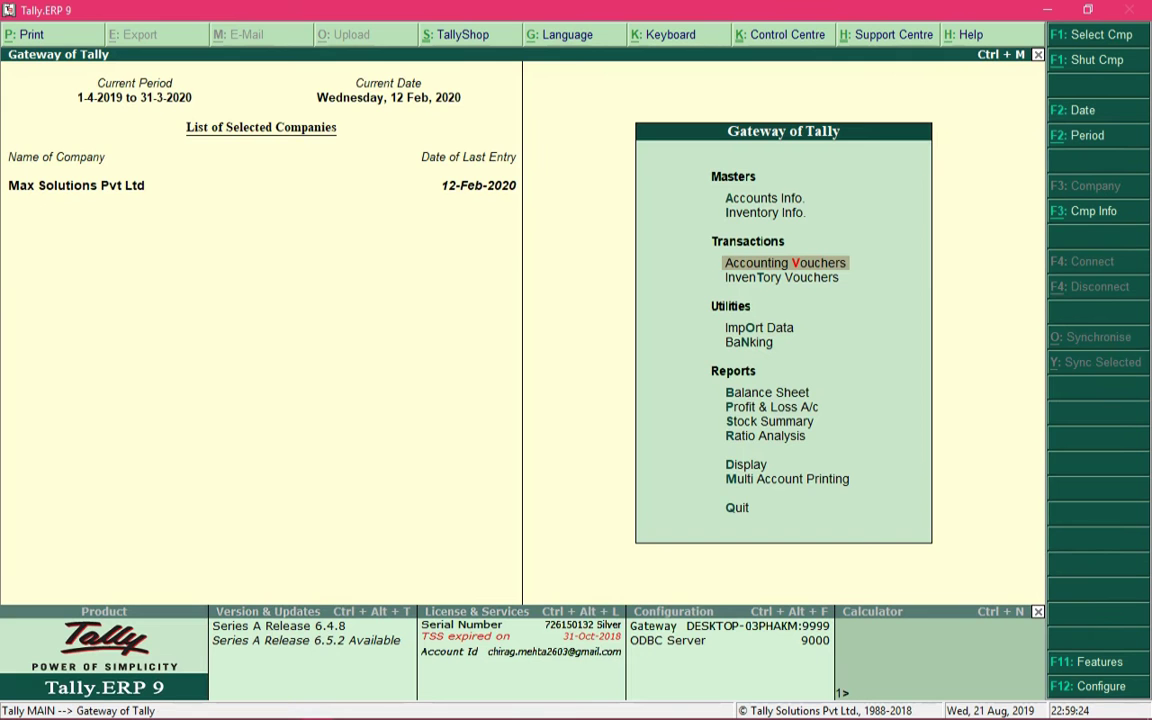
Open the GSTR-2 return from the GST statutory reports
{"action": "key", "text": "Down"}
{"action": "key", "text": "Down"}
{"action": "key", "text": "Down"}
{"action": "key", "text": "Down"}
{"action": "key", "text": "Down"}
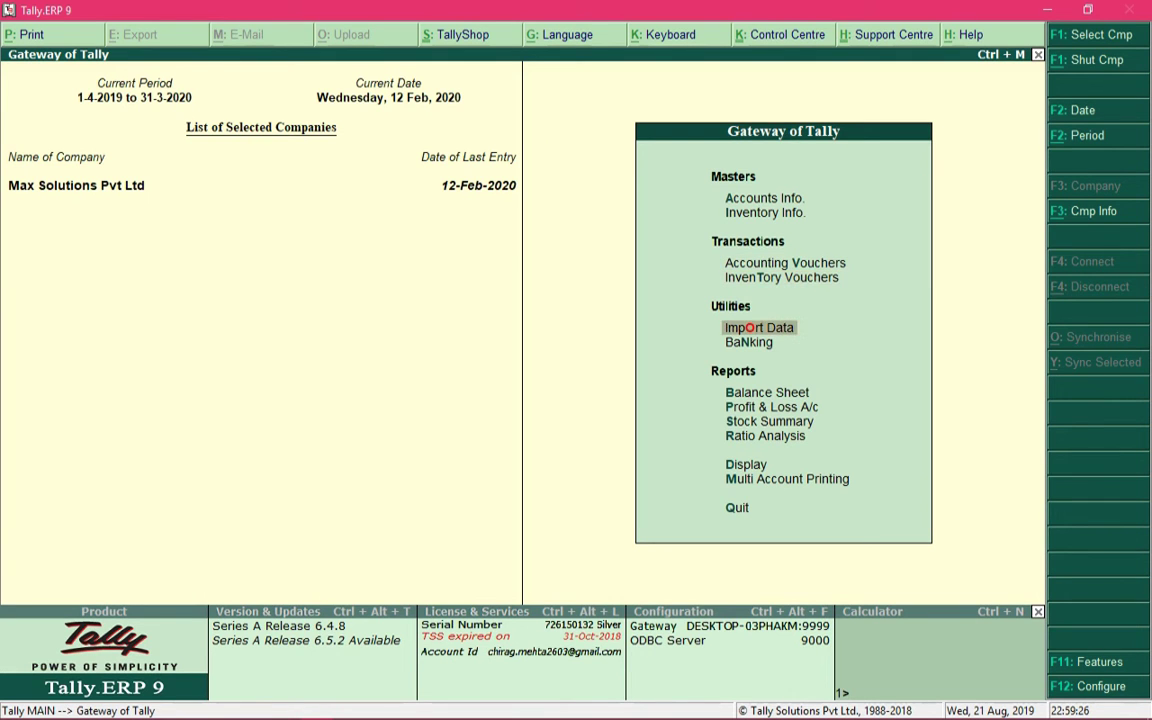
{"action": "key", "text": "Down"}
{"action": "key", "text": "Down"}
{"action": "key", "text": "Down"}
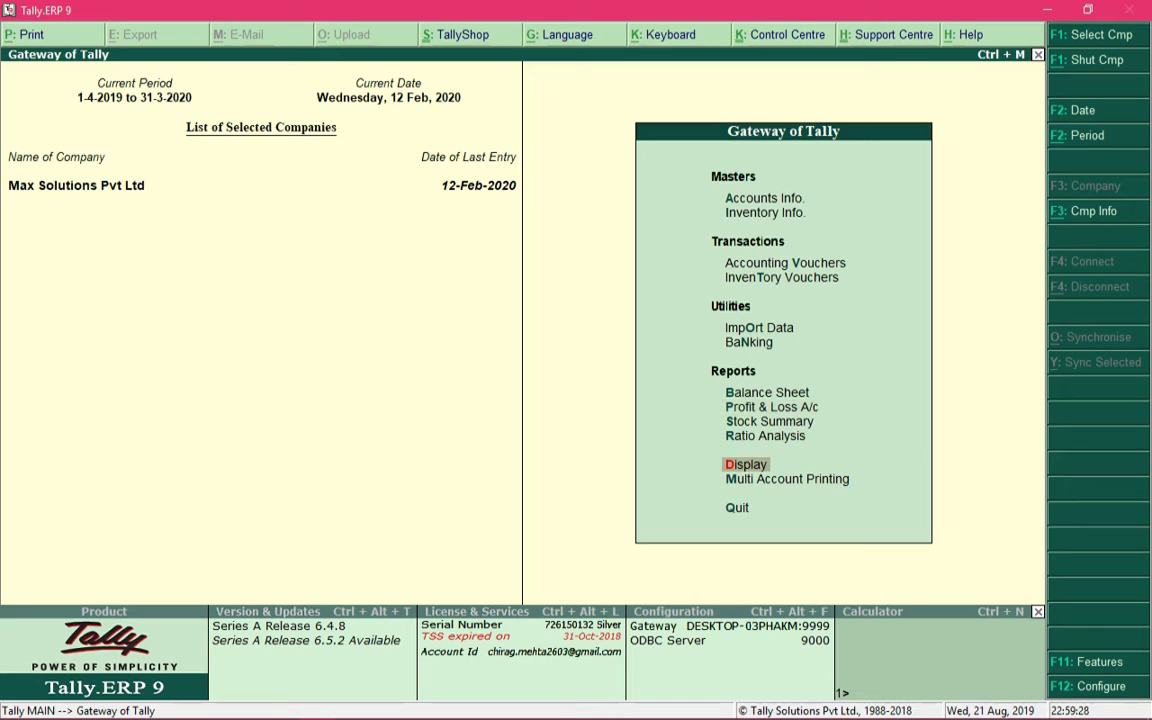
{"action": "key", "text": "Return"}
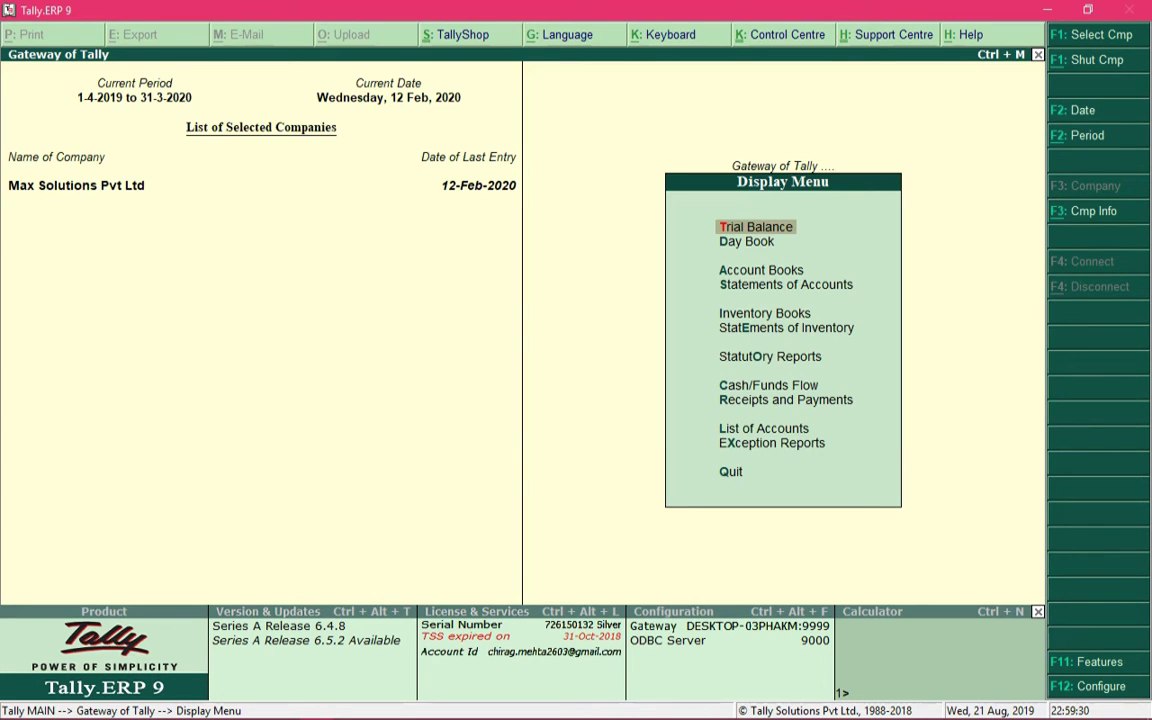
{"action": "key", "text": "Down"}
{"action": "key", "text": "Down"}
{"action": "key", "text": "Down"}
{"action": "key", "text": "Down"}
{"action": "key", "text": "Down"}
{"action": "key", "text": "Down"}
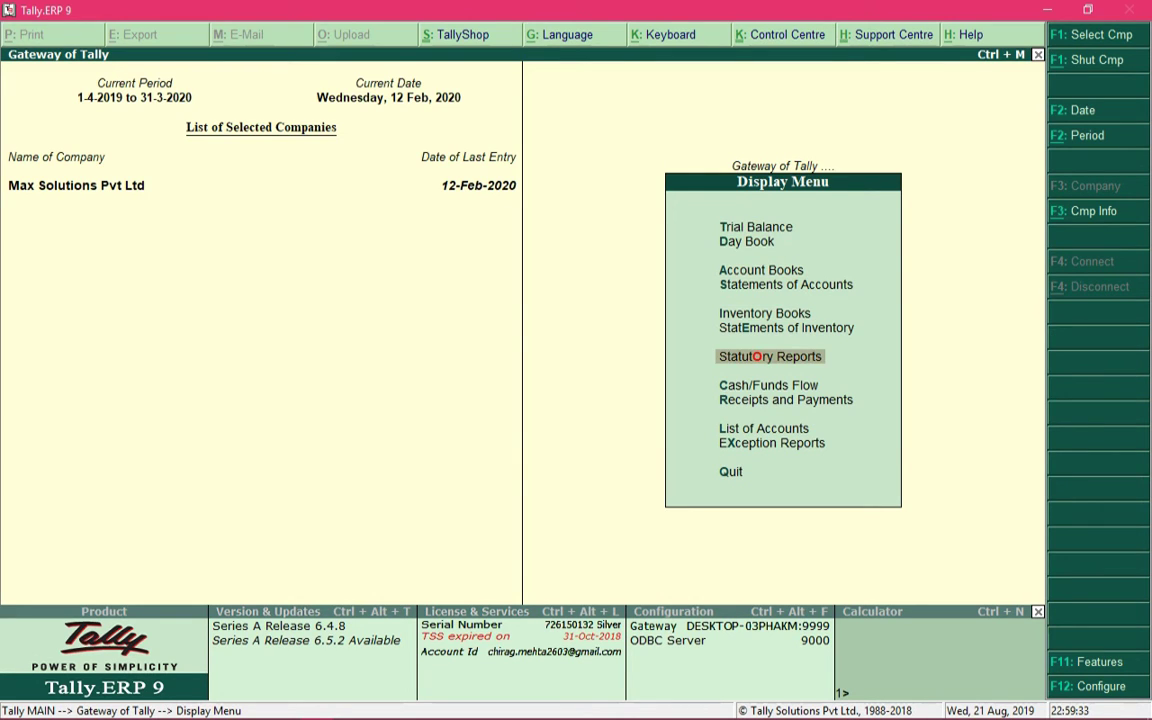
{"action": "key", "text": "Return"}
{"action": "key", "text": "Return"}
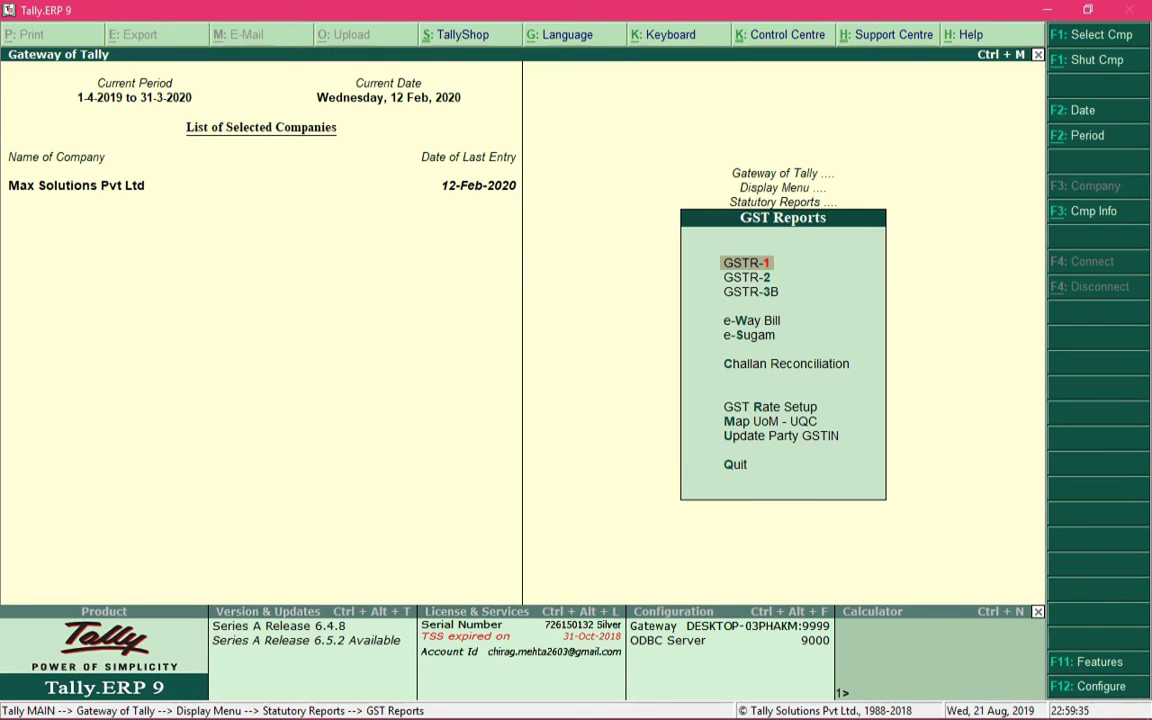
{"action": "key", "text": "Down"}
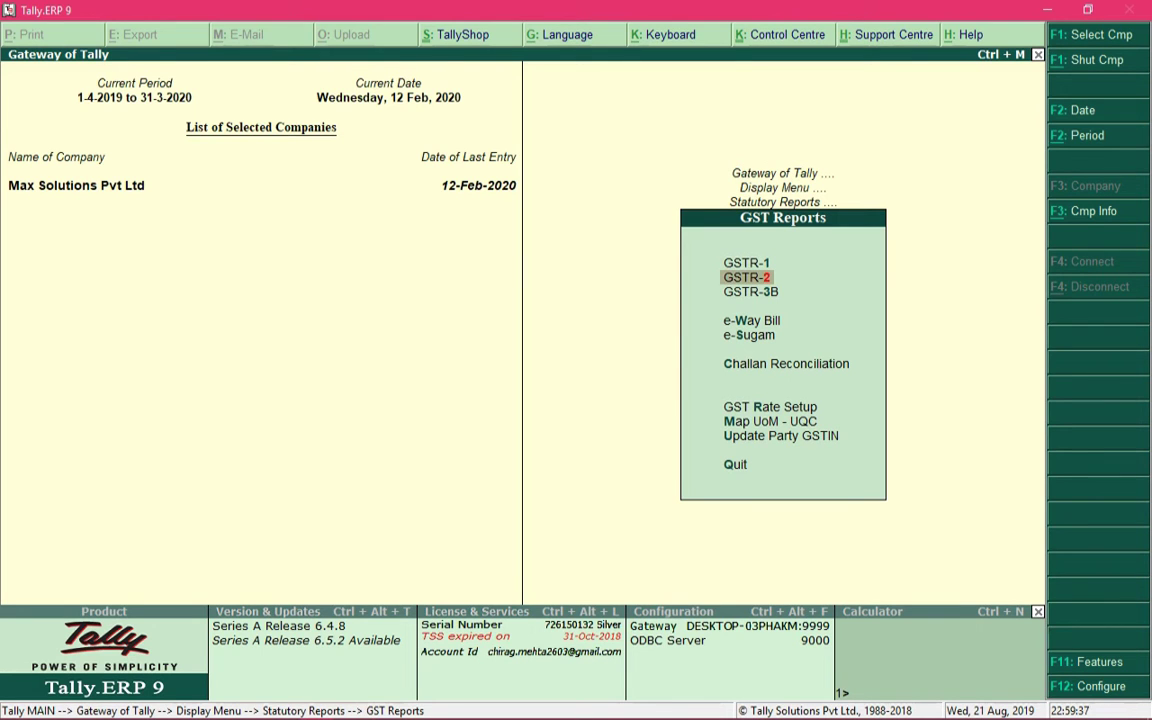
{"action": "key", "text": "Return"}
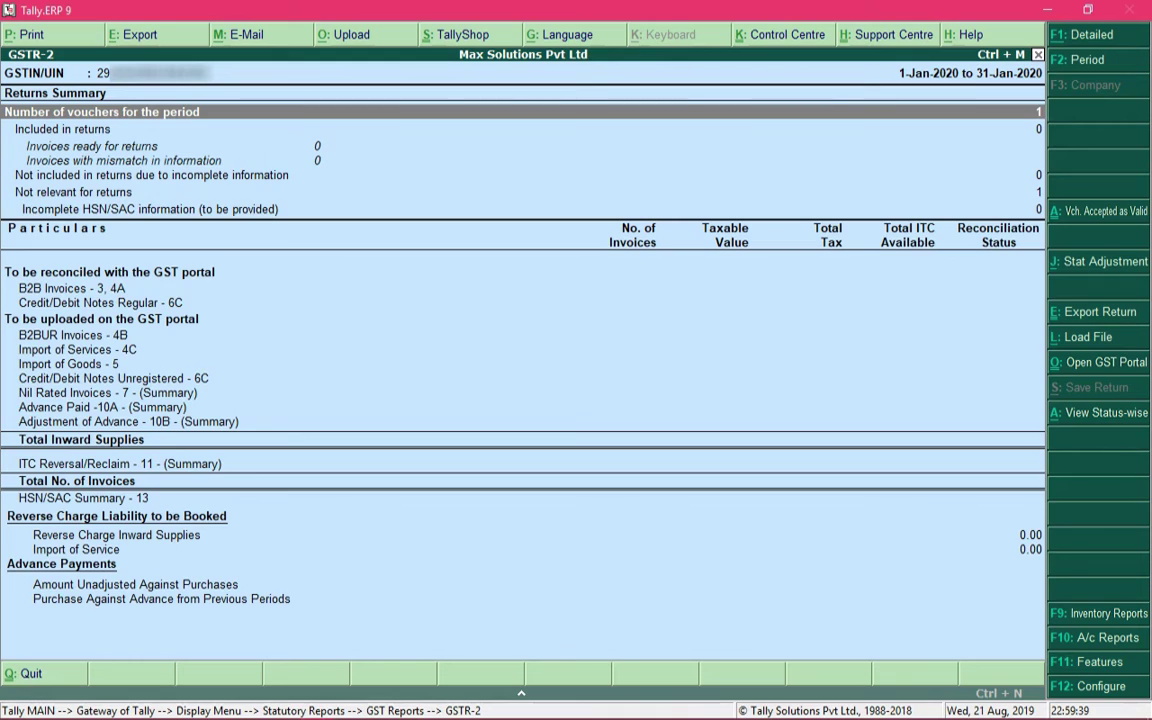
Set the GSTR-2 report period from 1-8-2019 to 31-8-2019
{"action": "key", "text": "F2"}
{"action": "type", "text": "1-8"}
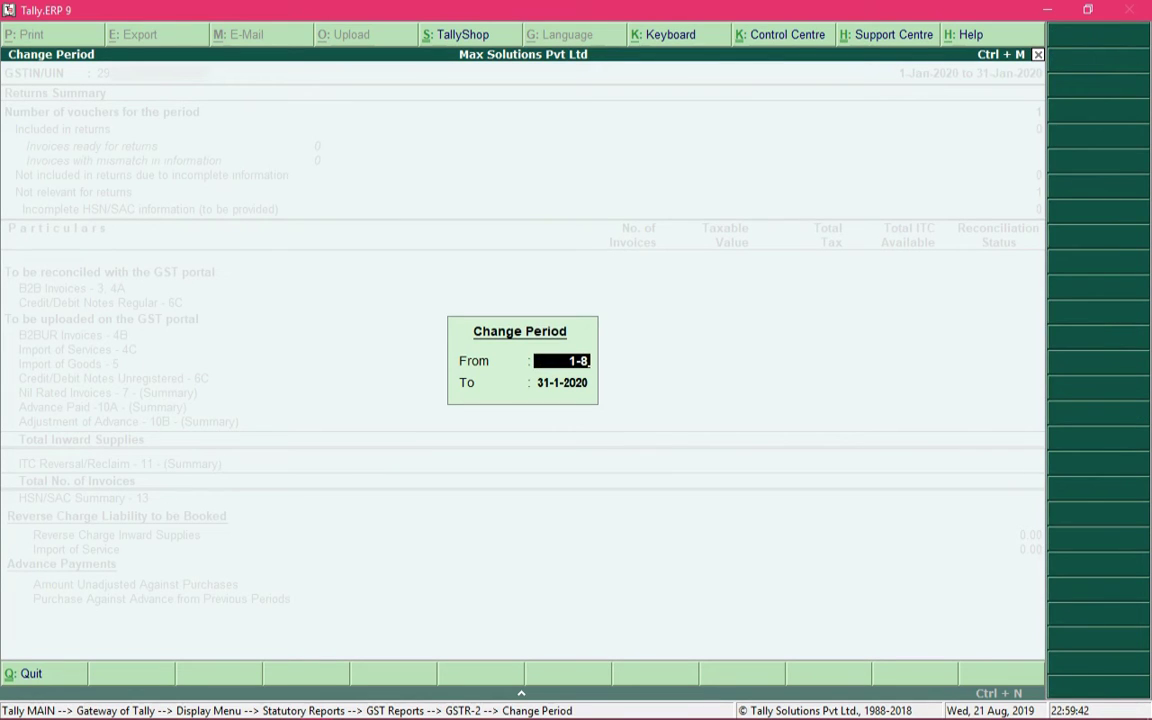
{"action": "key", "text": "Return"}
{"action": "type", "text": "3"}
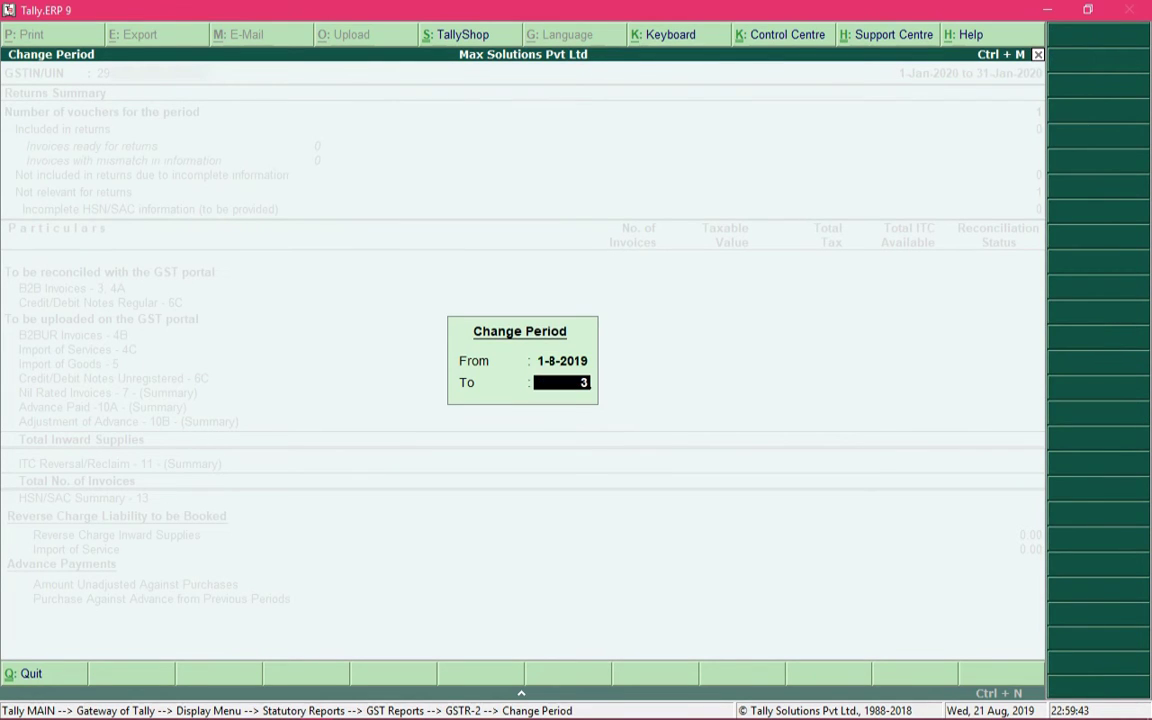
{"action": "type", "text": "1-8"}
{"action": "key", "text": "Return"}
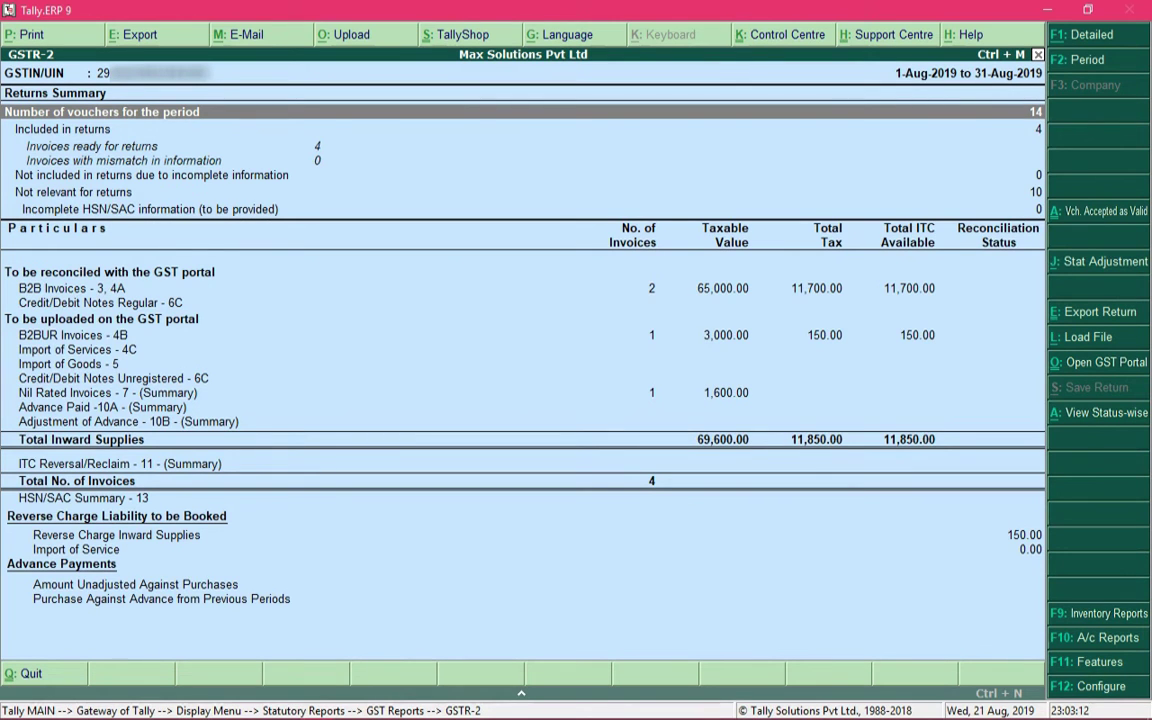
Examine the B2B, B2BUR and nil rated invoice rows in the GSTR-2 summary
{"action": "key", "text": "Down"}
{"action": "key", "text": "Down"}
{"action": "key", "text": "Down"}
{"action": "key", "text": "Down"}
{"action": "key", "text": "Down"}
{"action": "key", "text": "Down"}
{"action": "key", "text": "Down"}
{"action": "key", "text": "Down"}
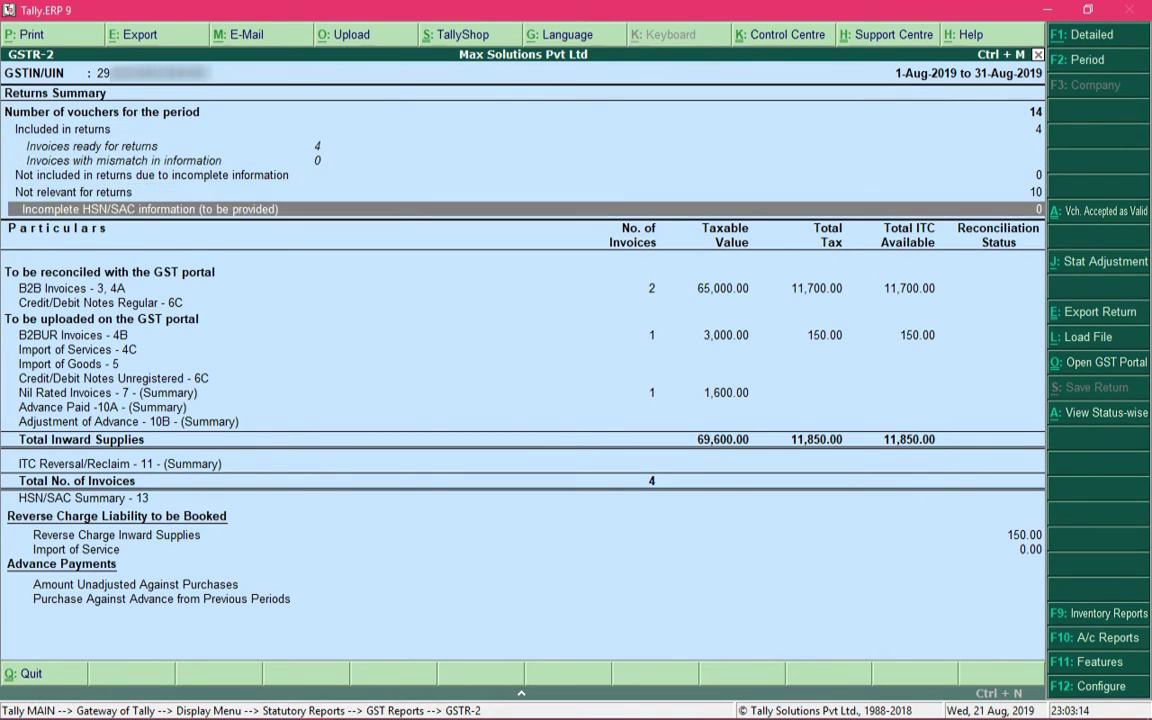
{"action": "key", "text": "Down"}
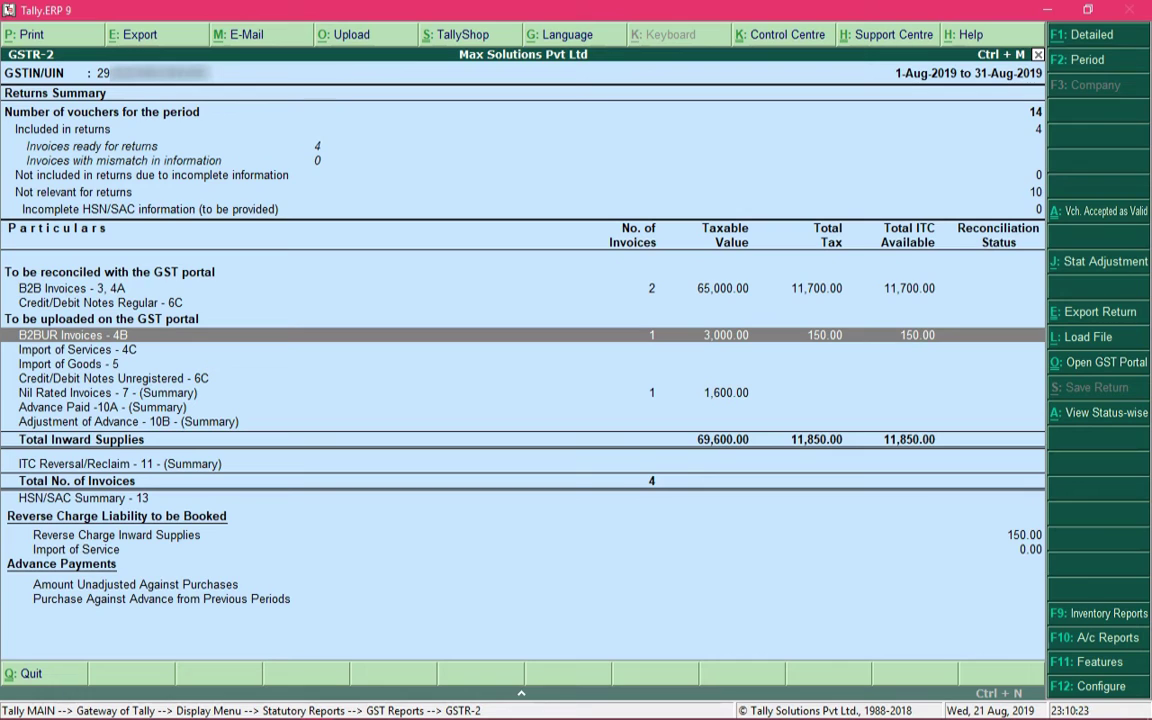
{"action": "key", "text": "Down"}
{"action": "key", "text": "Down"}
{"action": "key", "text": "Down"}
{"action": "key", "text": "Down"}
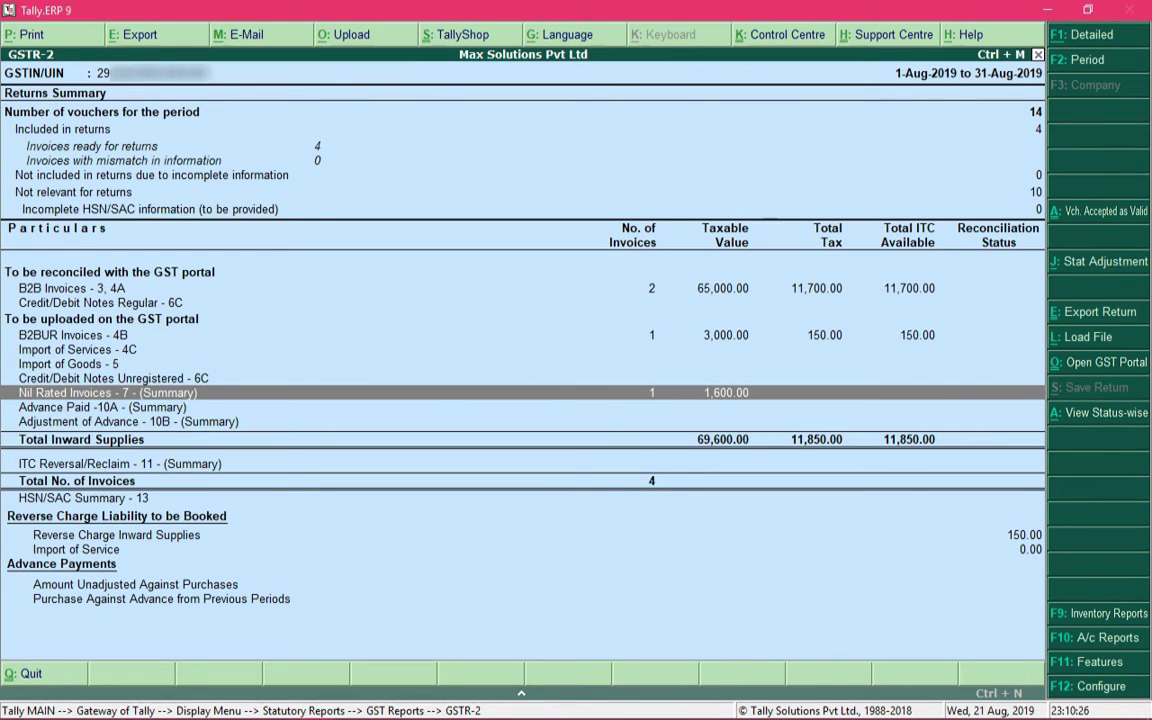
{"action": "key", "text": "Up"}
{"action": "key", "text": "Up"}
{"action": "key", "text": "Up"}
{"action": "key", "text": "Up"}
{"action": "key", "text": "Up"}
{"action": "key", "text": "Up"}
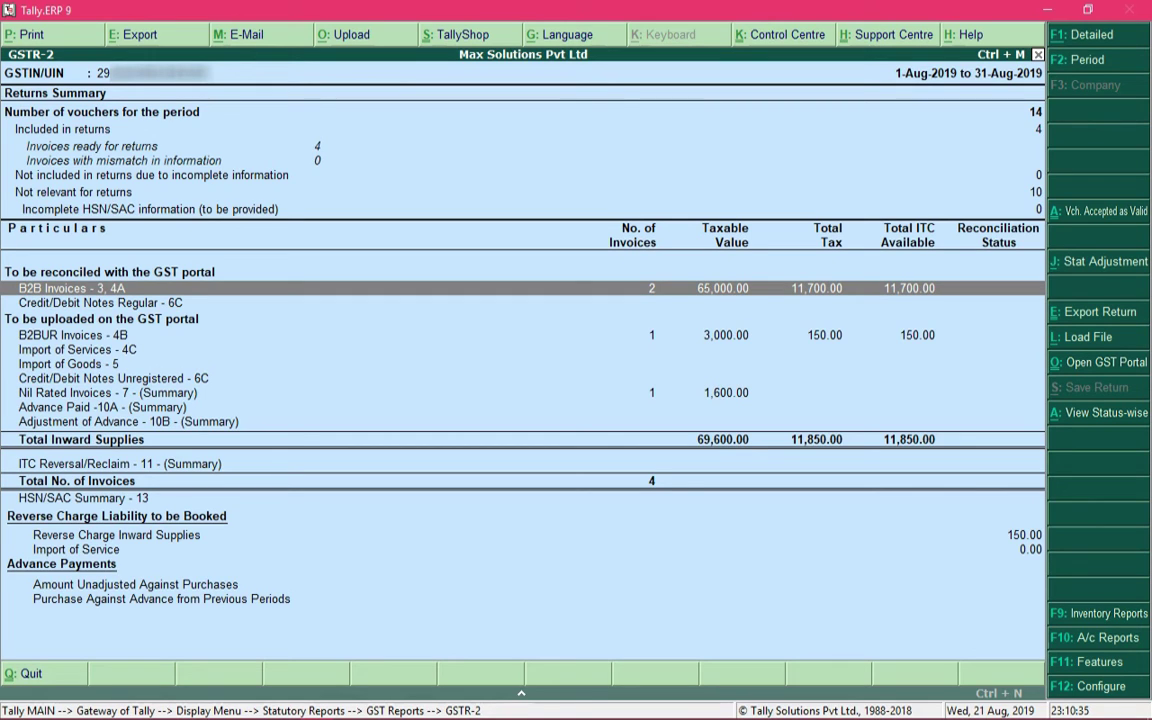
{"action": "key", "text": "Down"}
{"action": "key", "text": "Down"}
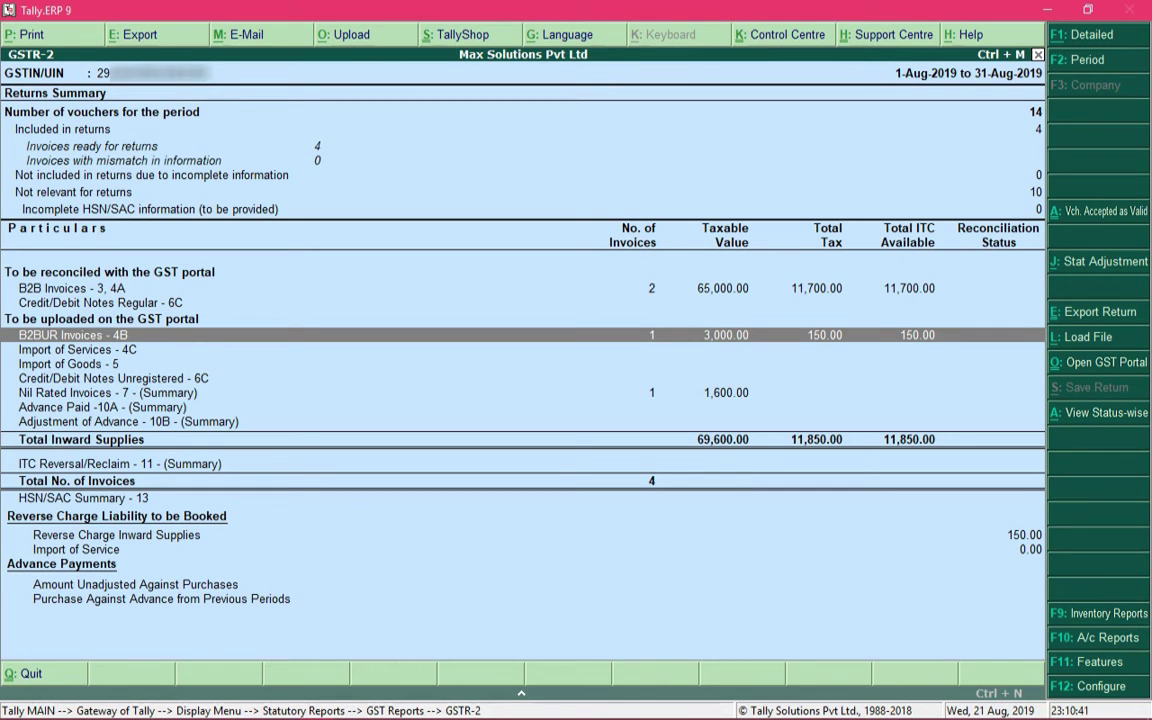
{"action": "key", "text": "Down"}
{"action": "key", "text": "Down"}
{"action": "key", "text": "Down"}
{"action": "key", "text": "Down"}
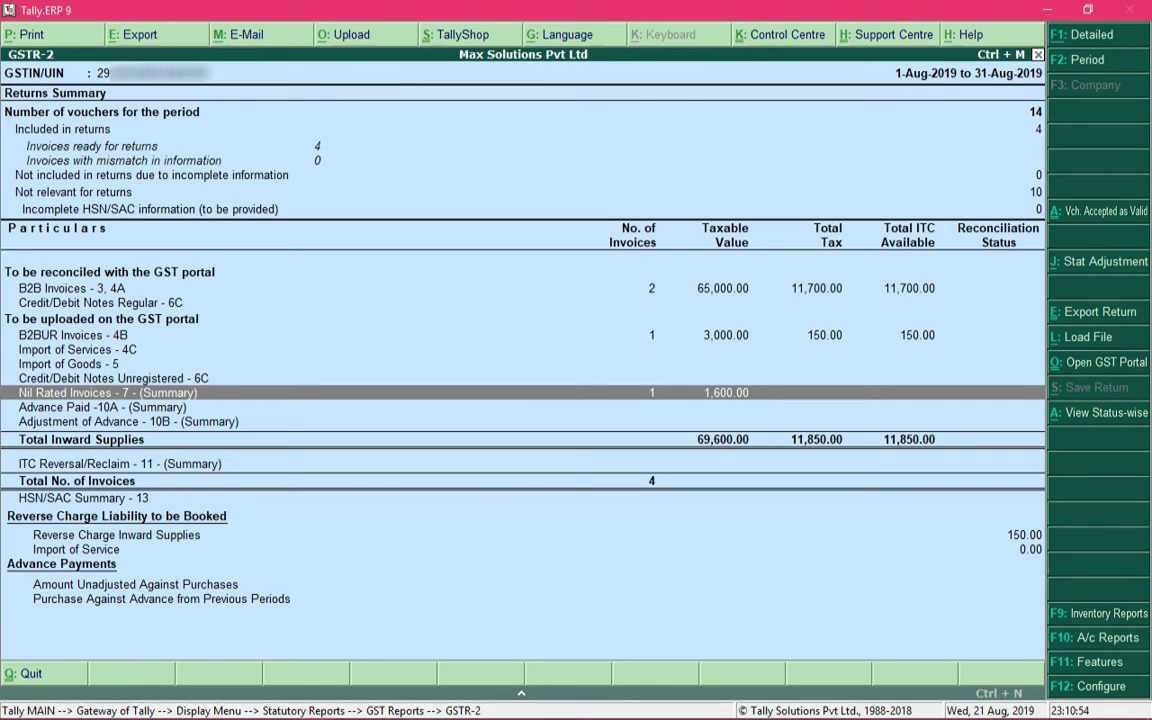
{"action": "key", "text": "Up"}
{"action": "key", "text": "Up"}
{"action": "key", "text": "Up"}
{"action": "key", "text": "Up"}
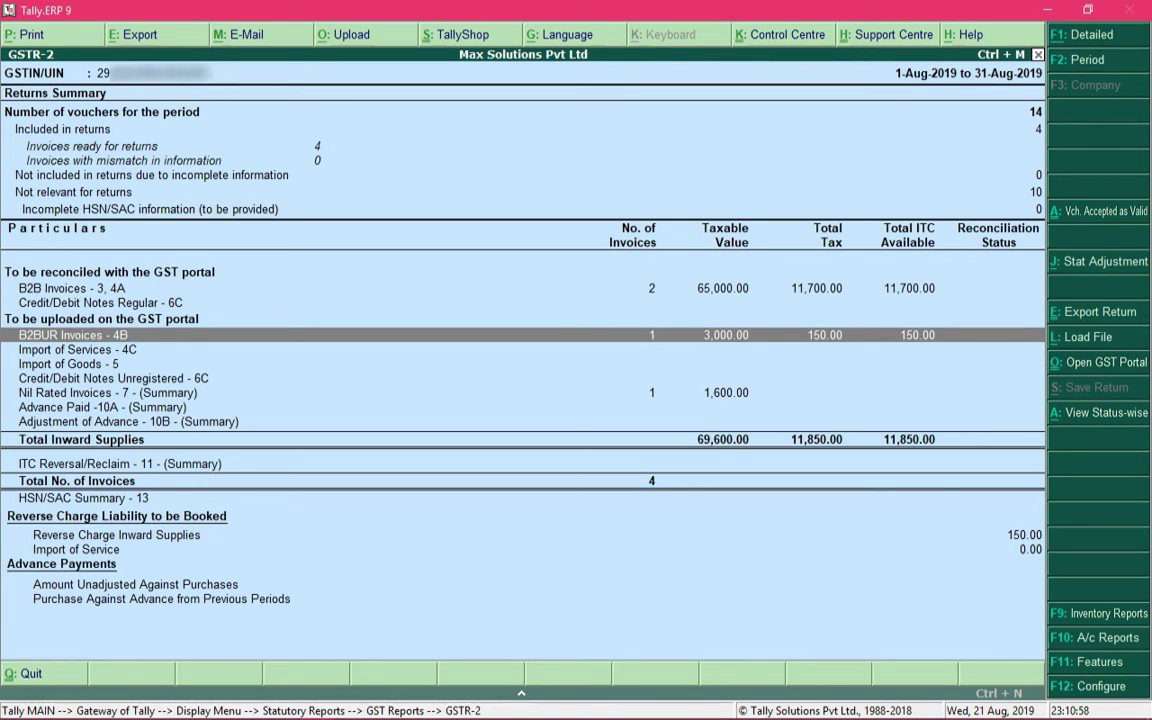
Open the Reverse Charge Inward Supplies details under the reverse charge liability to be booked
{"action": "key", "text": "Down"}
{"action": "key", "text": "Down"}
{"action": "key", "text": "Down"}
{"action": "key", "text": "Down"}
{"action": "key", "text": "Down"}
{"action": "key", "text": "Down"}
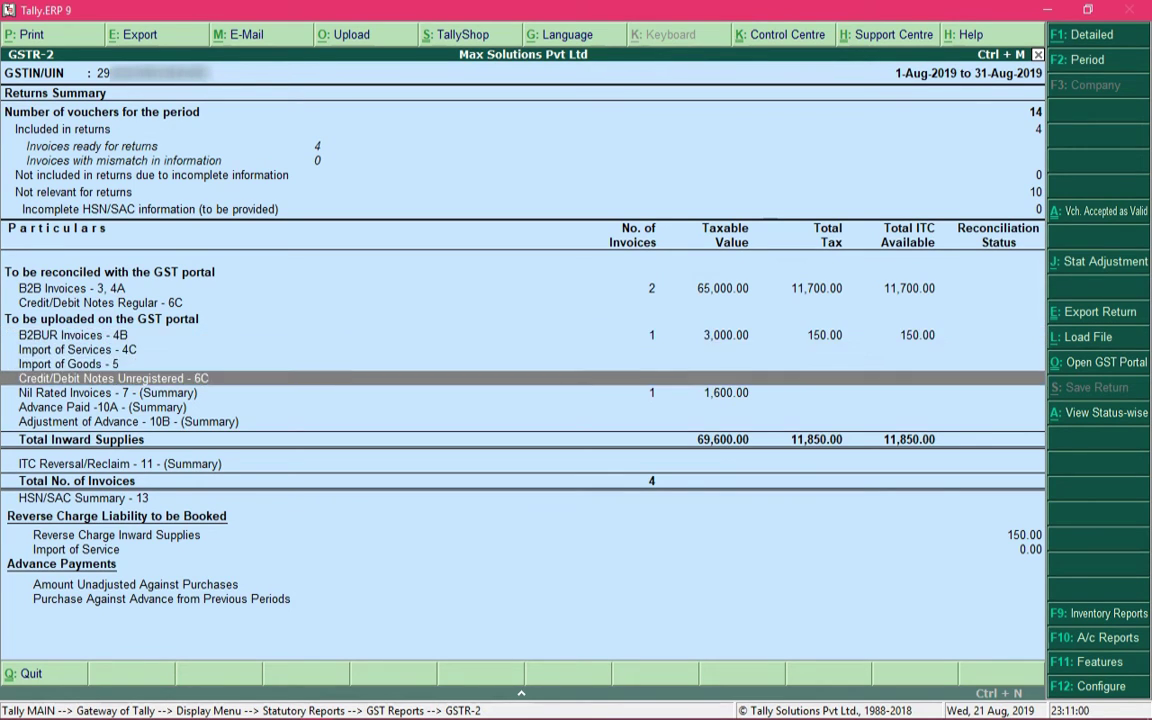
{"action": "key", "text": "Down"}
{"action": "key", "text": "Down"}
{"action": "key", "text": "Down"}
{"action": "key", "text": "Down"}
{"action": "key", "text": "Down"}
{"action": "key", "text": "Down"}
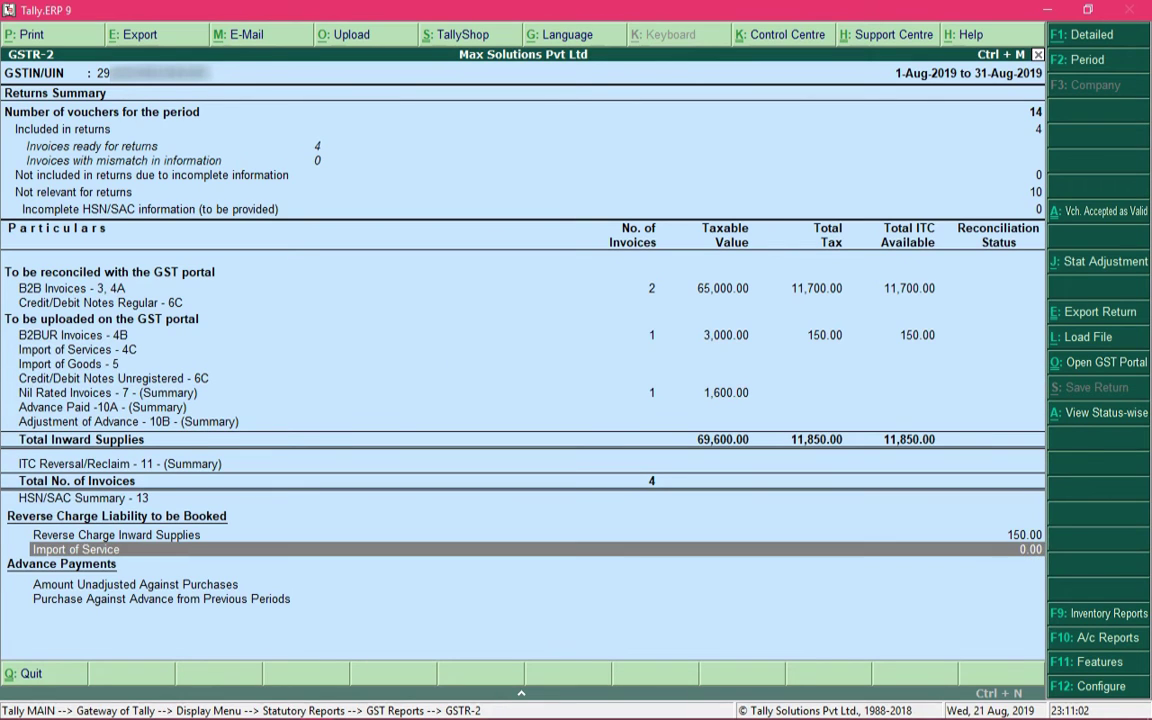
{"action": "key", "text": "Up"}
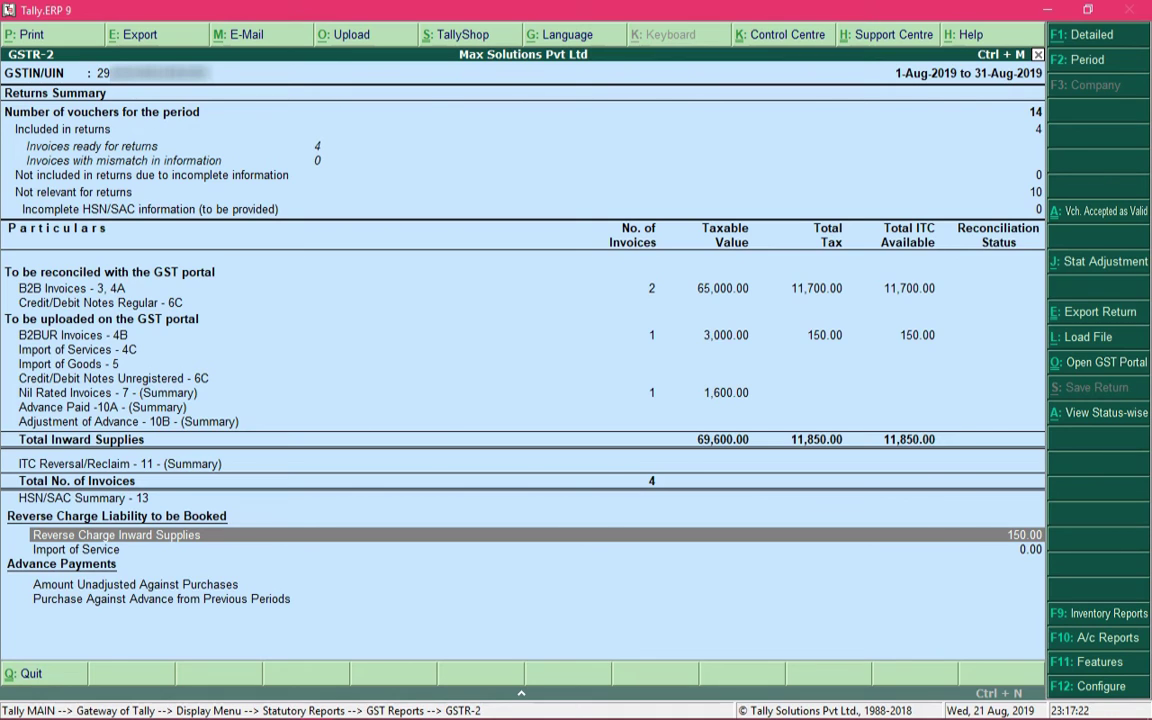
{"action": "key", "text": "Return"}
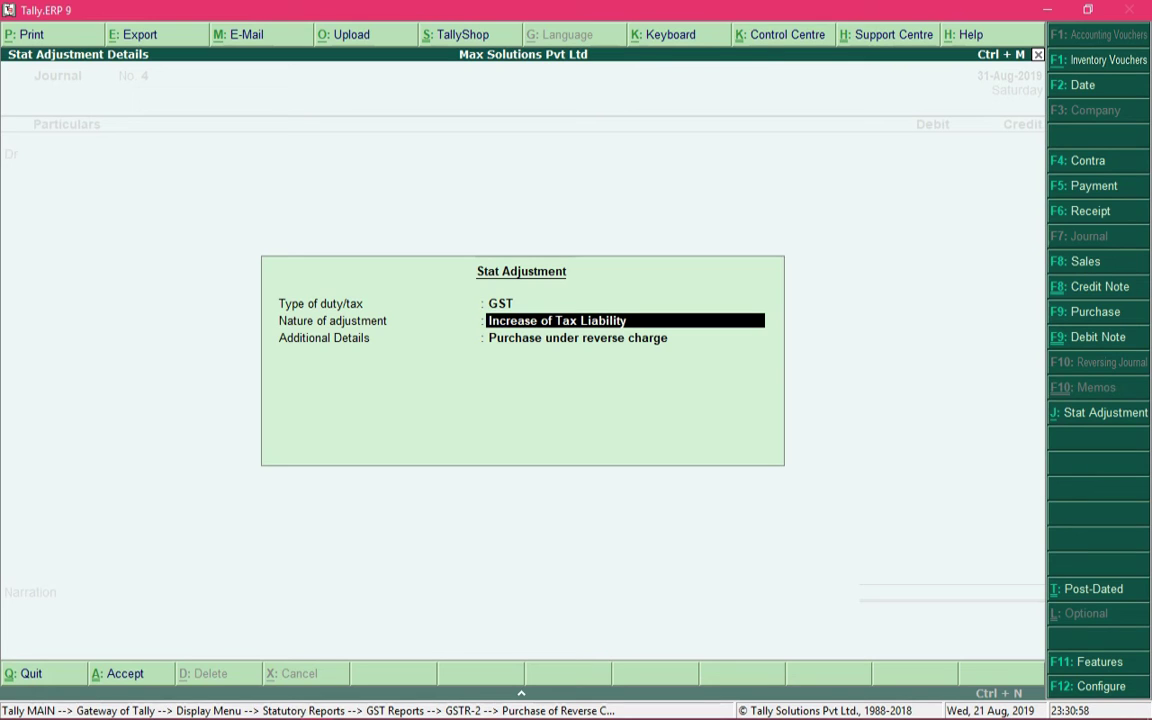
Set the GST stat adjustment to Increase of Tax Liability for purchase under reverse charge and proceed to the journal voucher
{"action": "key", "text": "BackSpace"}
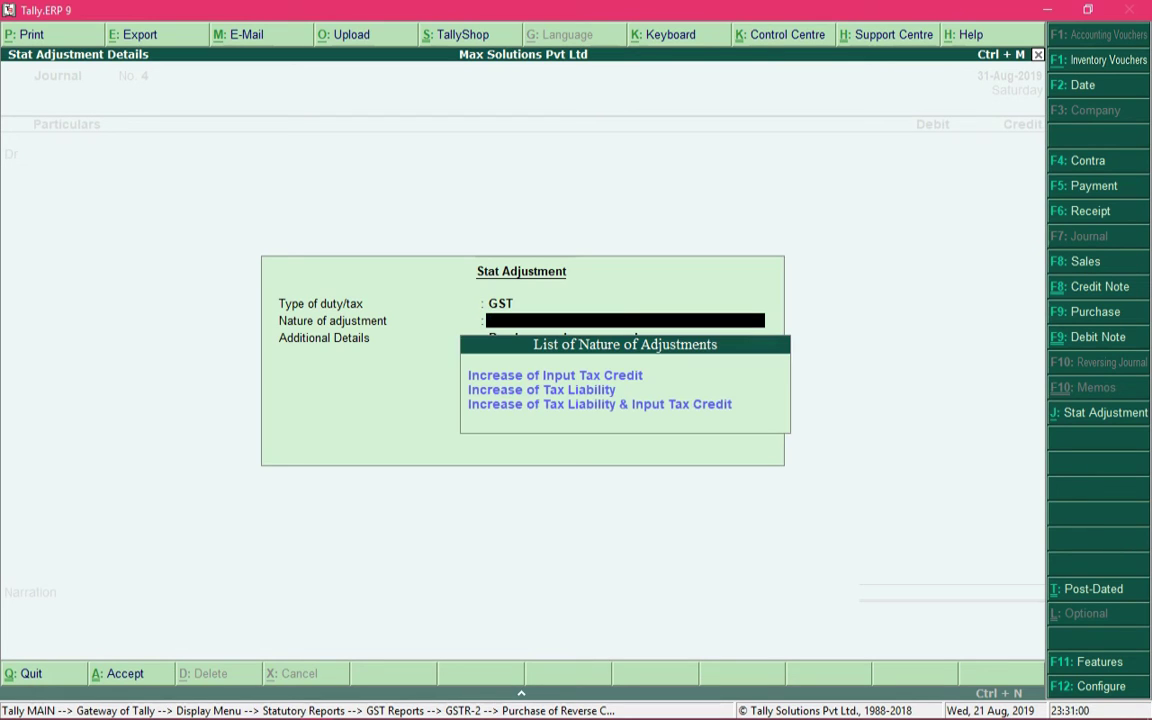
{"action": "key", "text": "Down"}
{"action": "key", "text": "Down"}
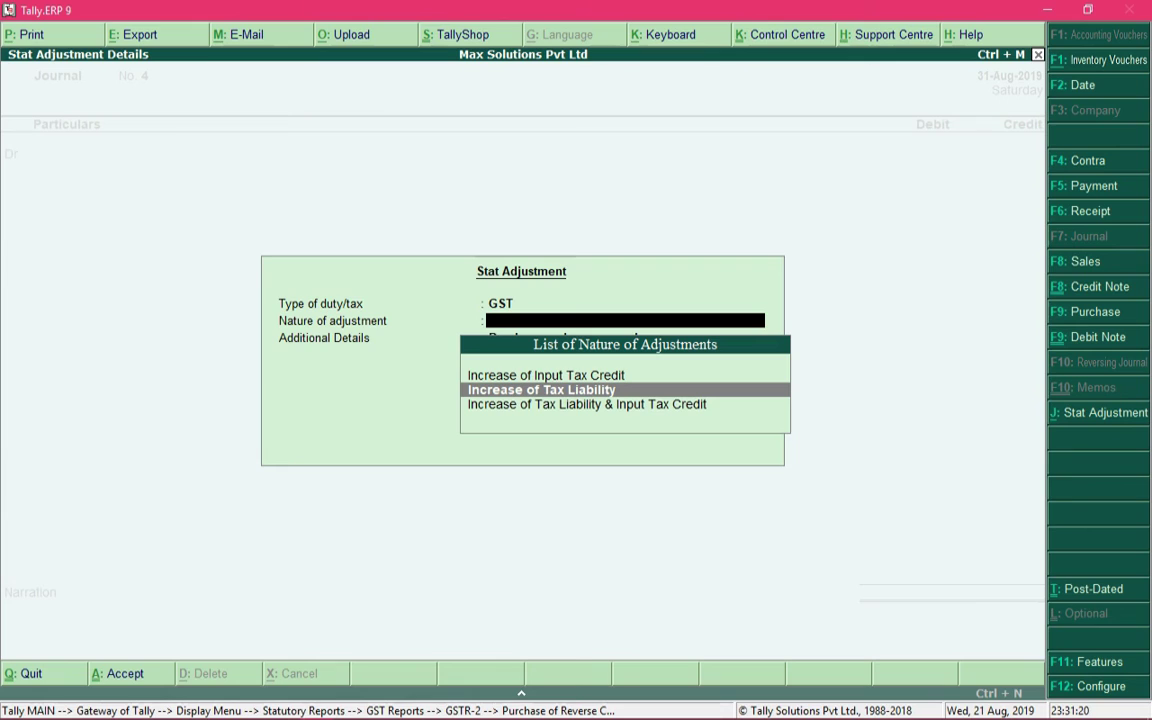
{"action": "key", "text": "Return"}
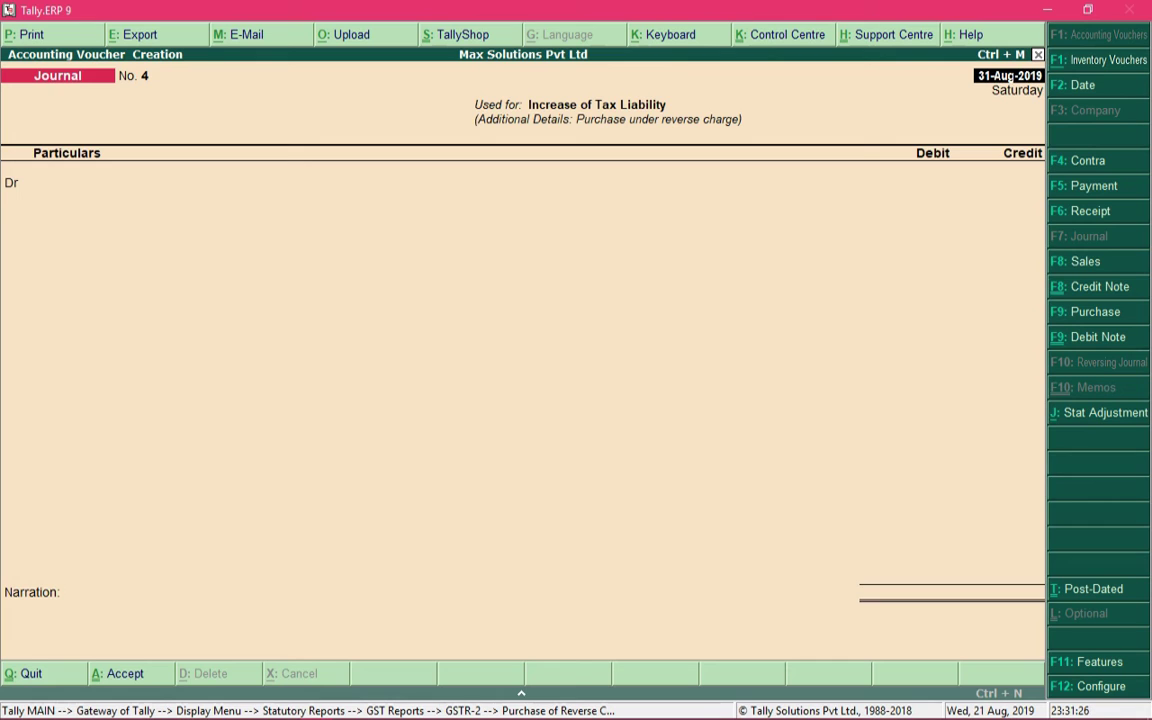
Keep the journal date 31-Aug-2019 and debit Tax Paid On RCM - Transportation with 150
{"action": "key", "text": "Return"}
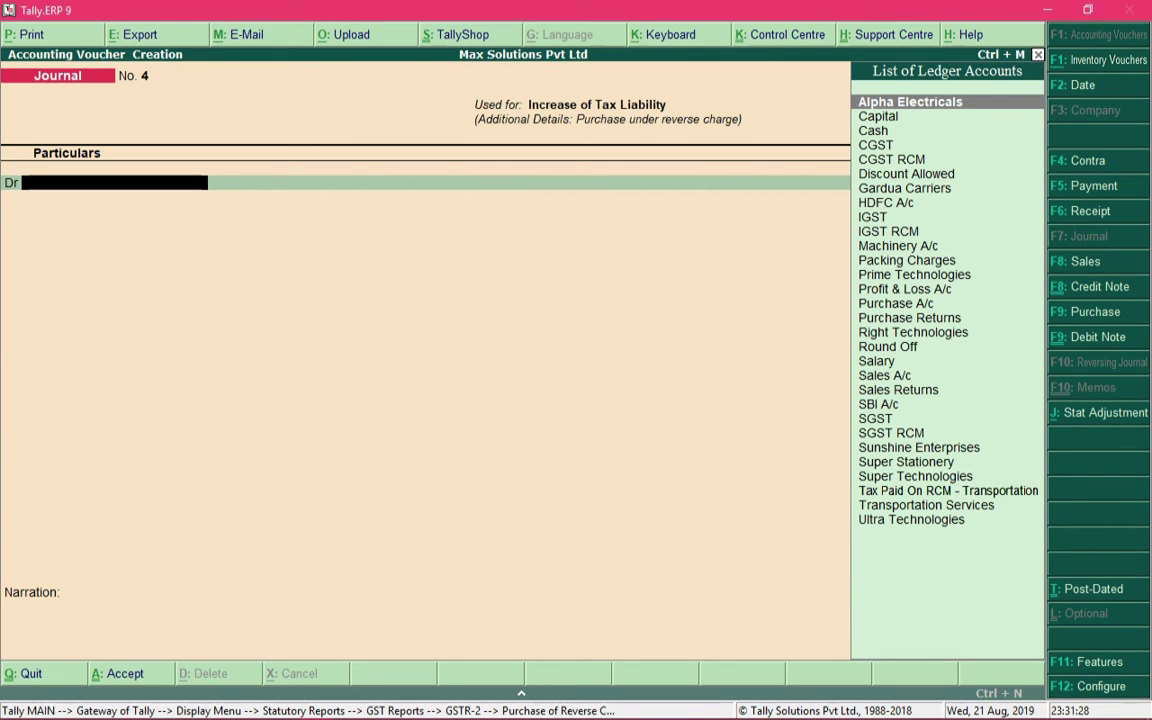
{"action": "type", "text": "Tax"}
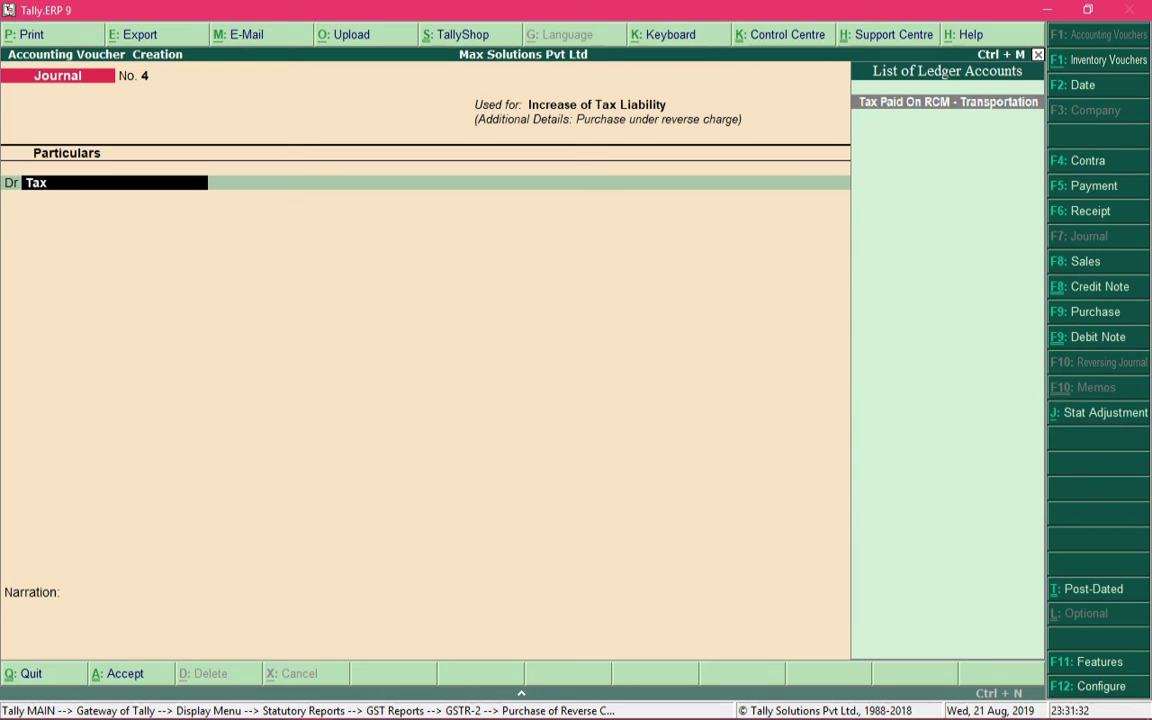
{"action": "key", "text": "Return"}
{"action": "type", "text": "1"}
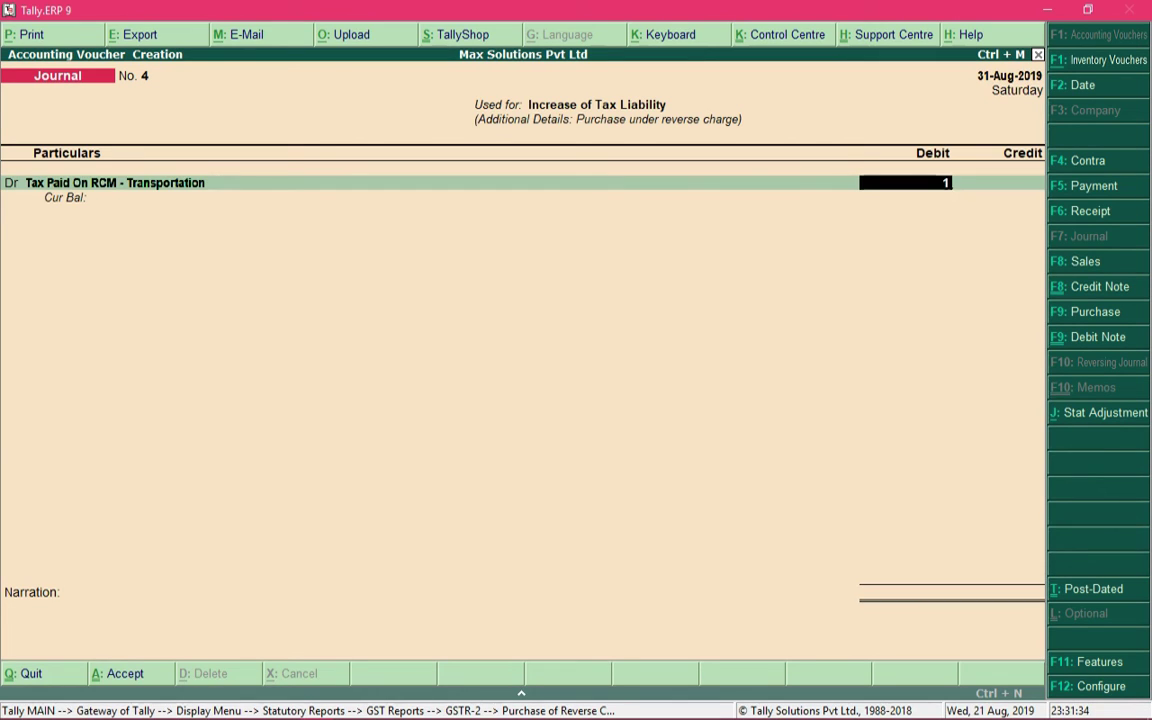
{"action": "type", "text": "50"}
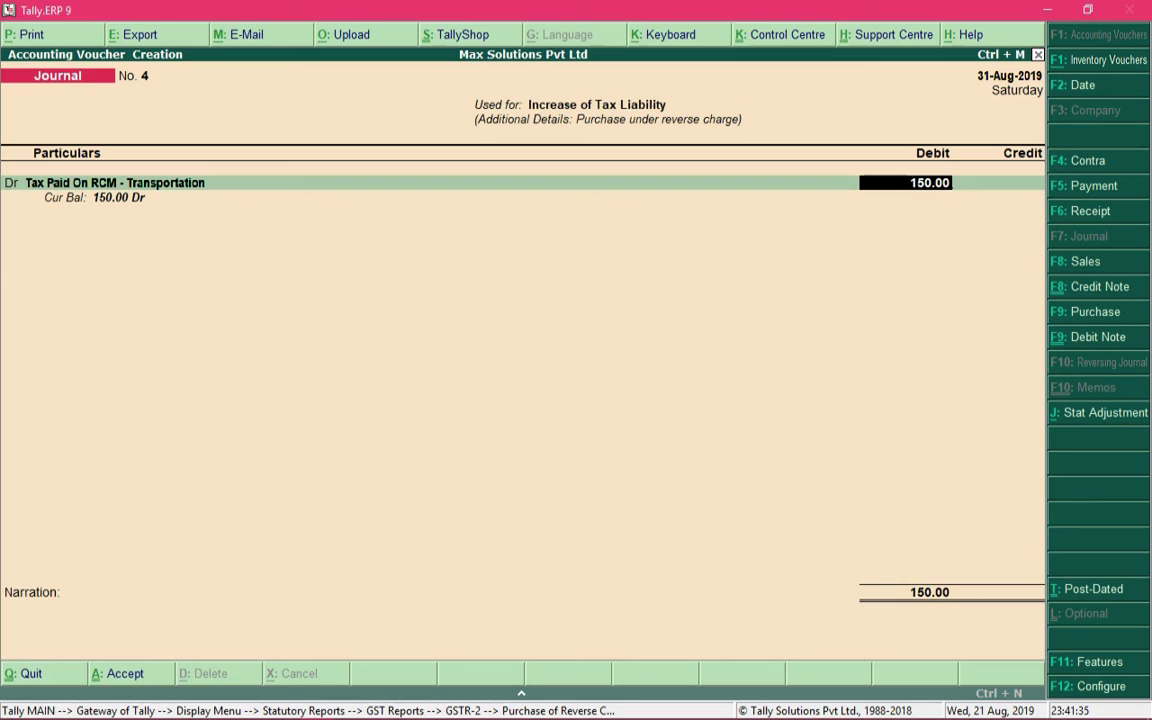
{"action": "key", "text": "Return"}
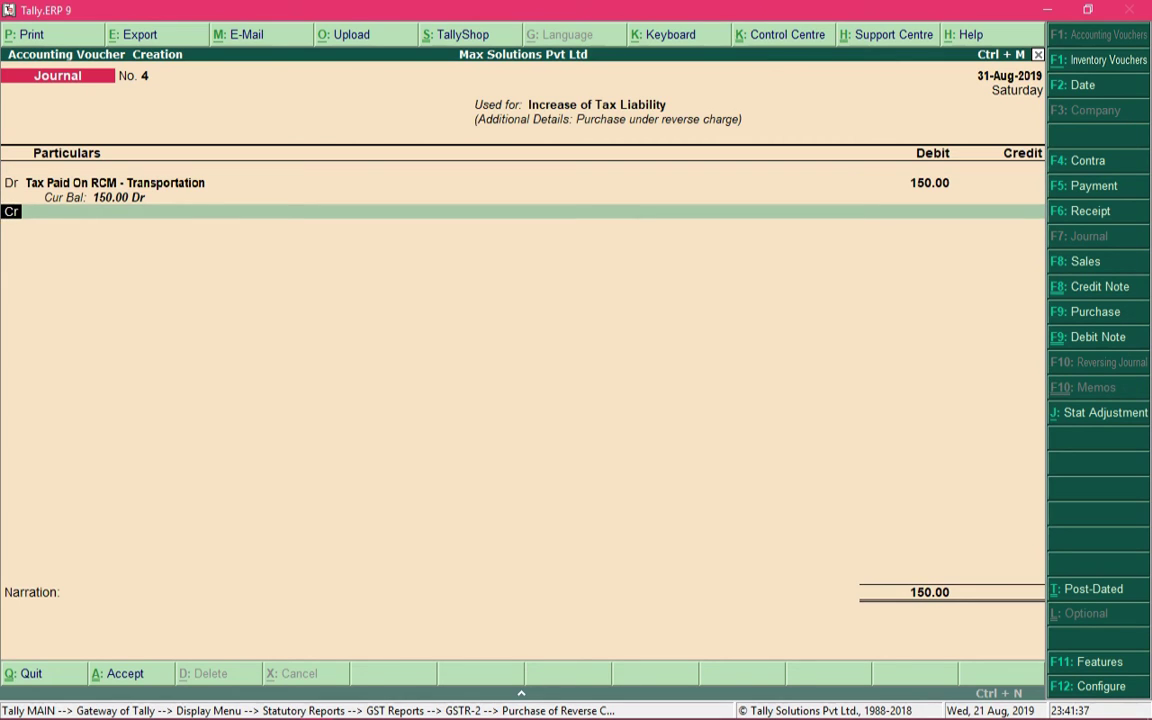
Add the SGST RCM ledger as a credit line of the journal and open its GST details
{"action": "key", "text": "Return"}
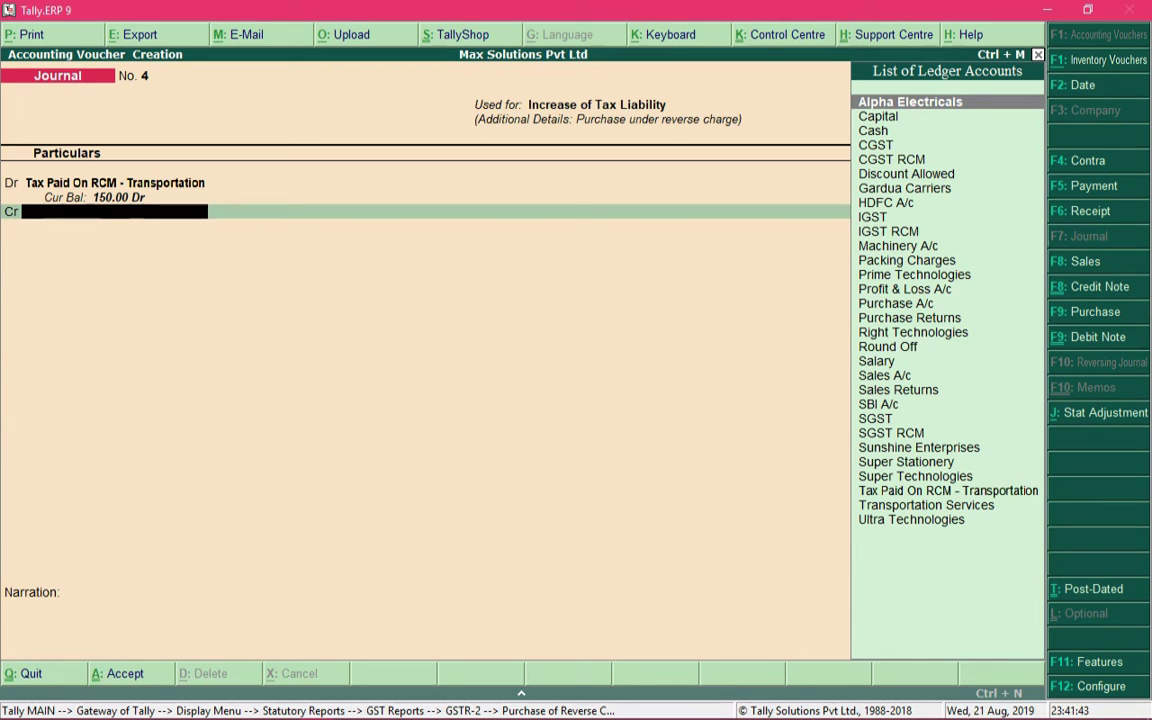
{"action": "type", "text": "Sgst"}
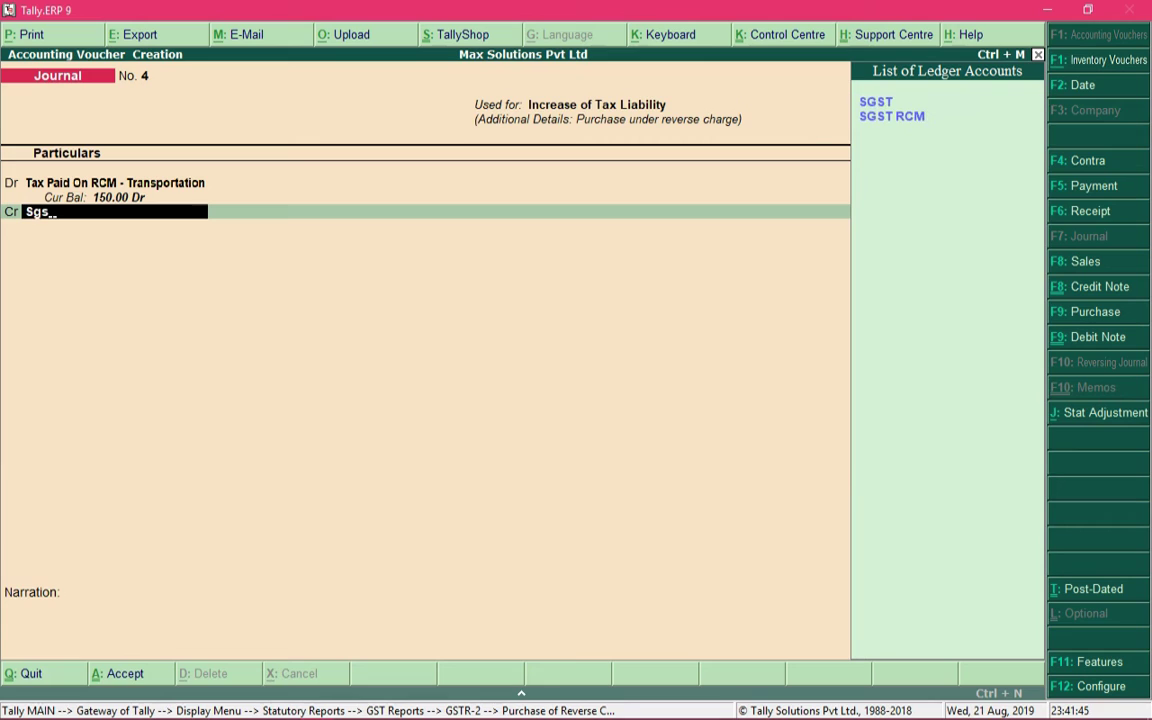
{"action": "key", "text": "Down"}
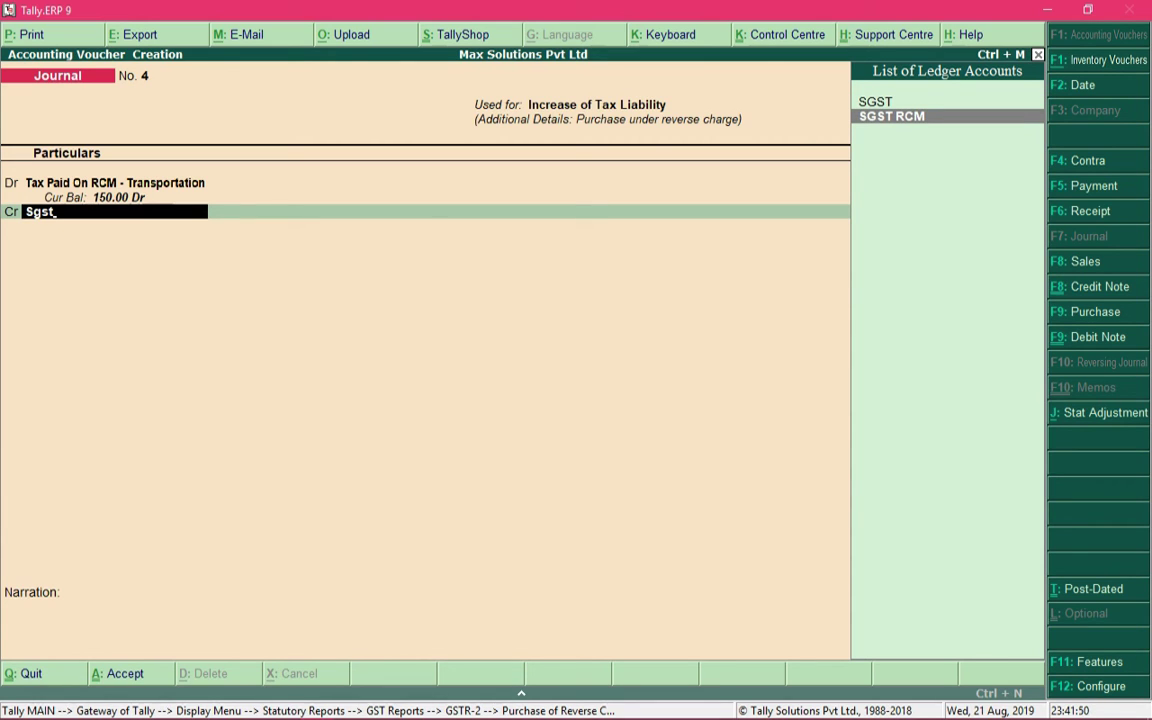
{"action": "key", "text": "Up"}
{"action": "key", "text": "Down"}
{"action": "key", "text": "Return"}
{"action": "key", "text": "Return"}
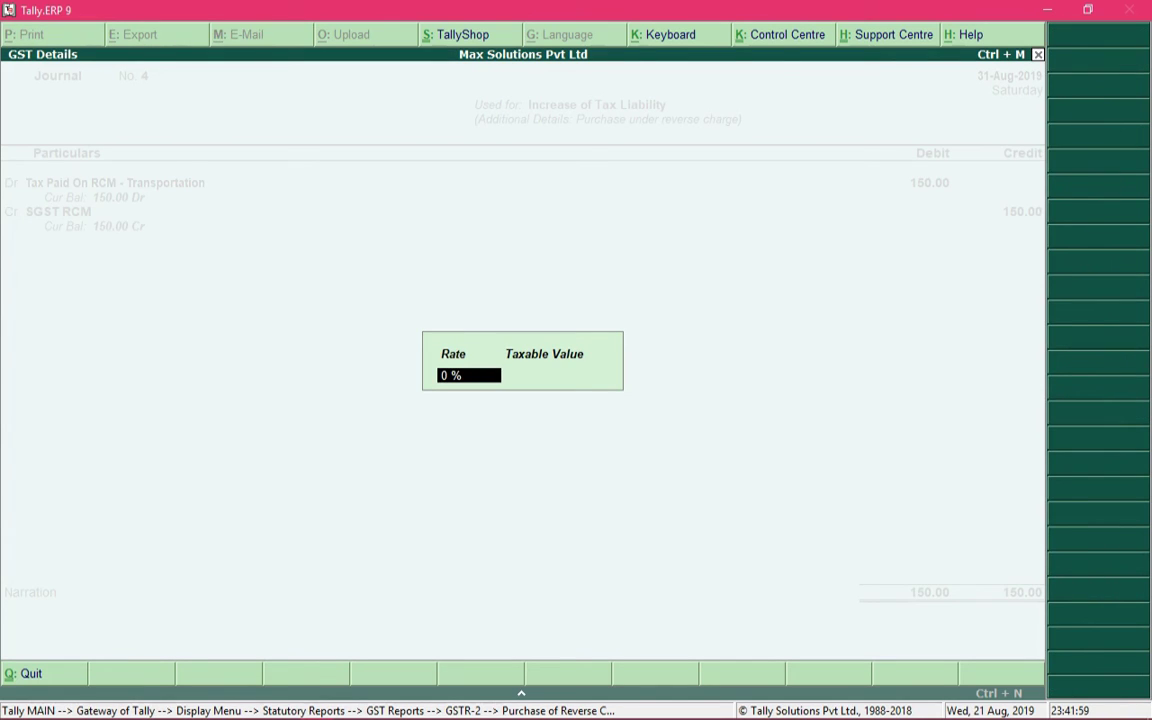
Set the SGST RCM rate to 2.5% on a taxable value of 3000 and its credit amount to 75
{"action": "type", "text": "2.5"}
{"action": "key", "text": "Return"}
{"action": "type", "text": "3000"}
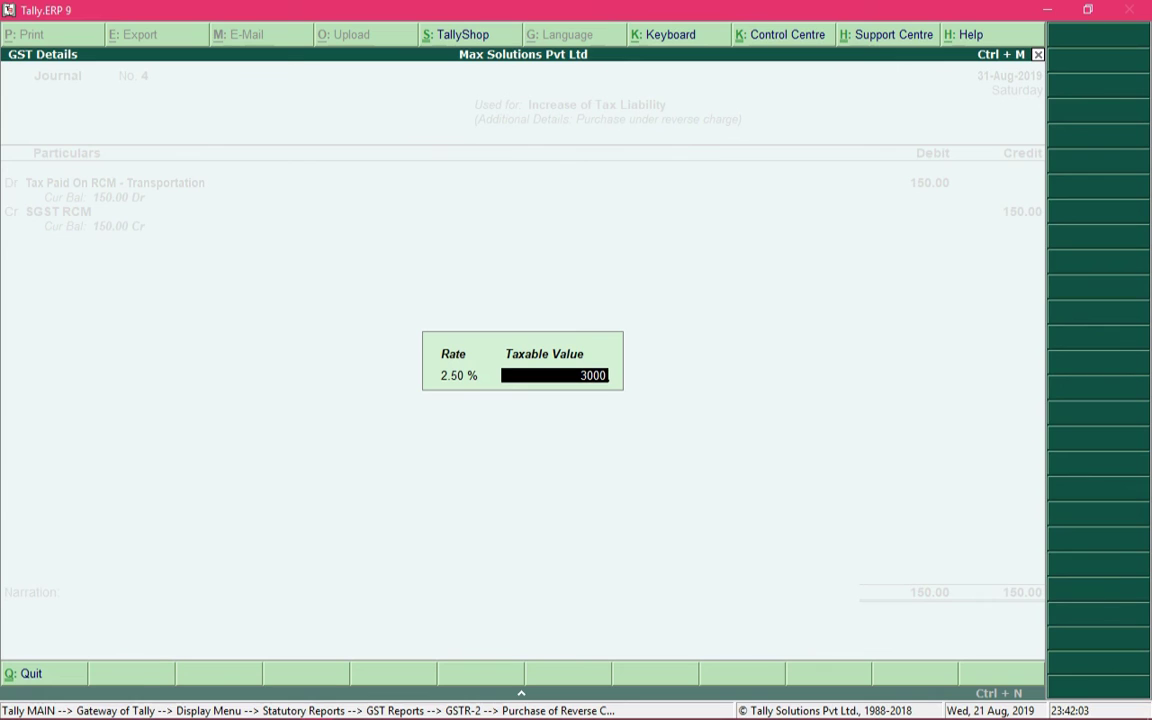
{"action": "key", "text": "Return"}
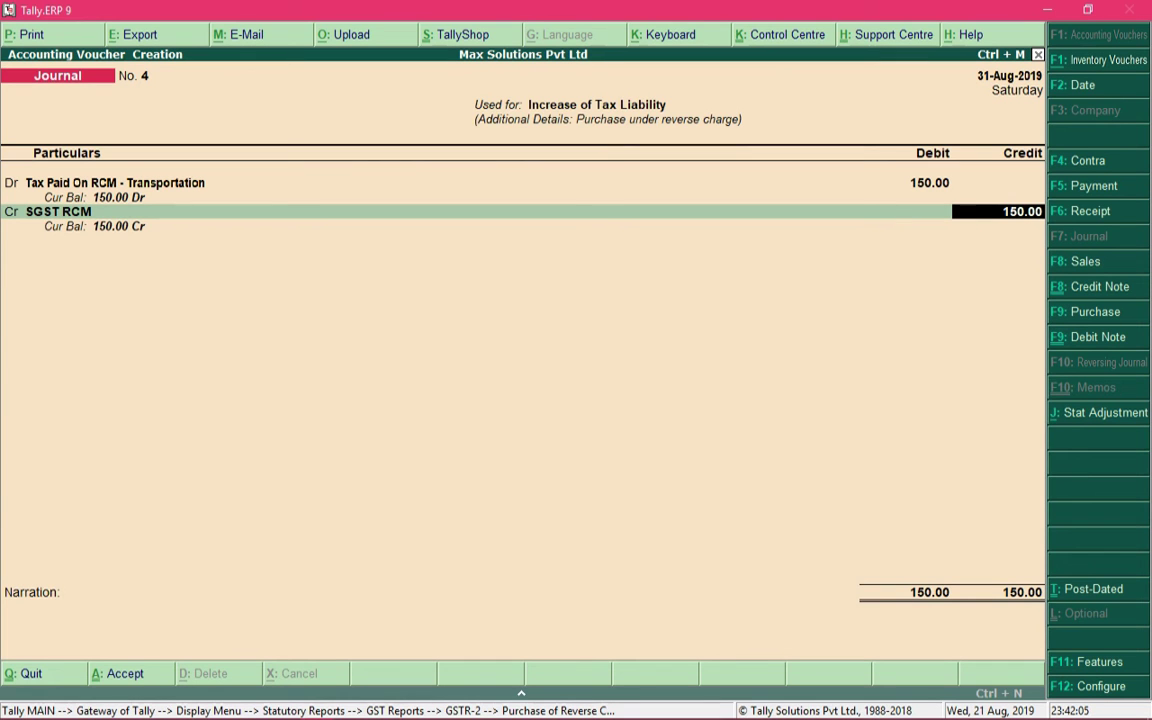
{"action": "type", "text": "75"}
{"action": "key", "text": "Return"}
Credit CGST RCM with 75 at 2.5% on a taxable value of 3,000 and save the journal voucher
{"action": "key", "text": "Return"}
{"action": "type", "text": "Cgst"}
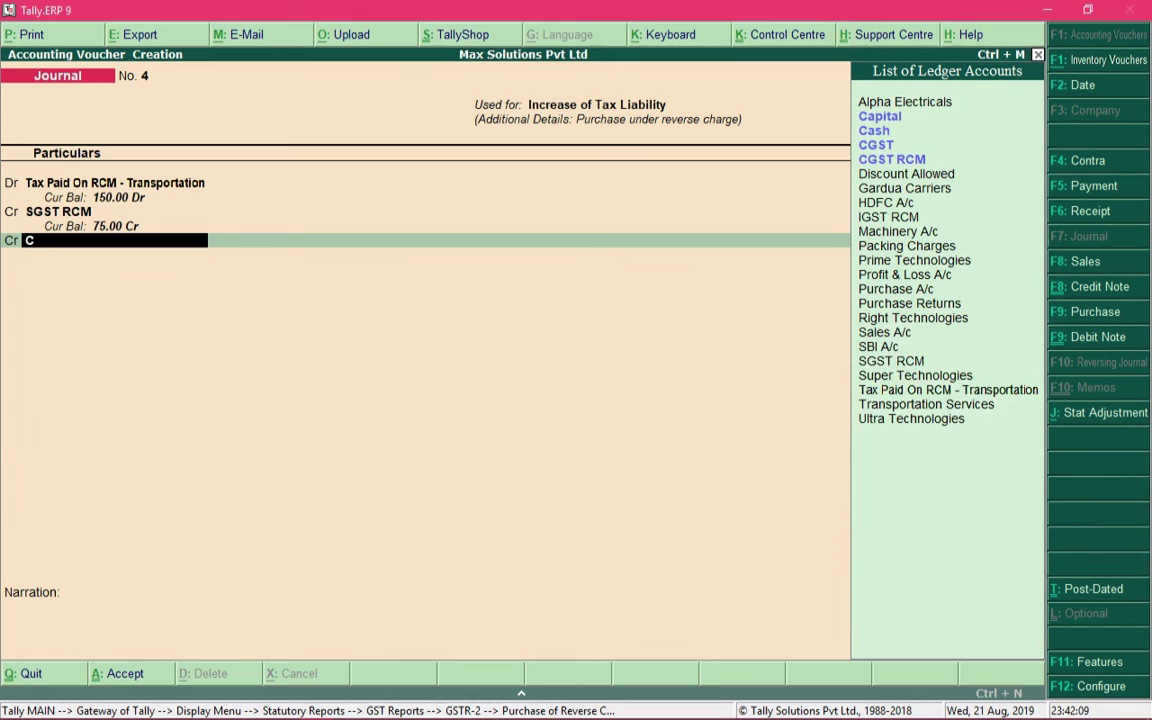
{"action": "key", "text": "Down"}
{"action": "key", "text": "Return"}
{"action": "key", "text": "Return"}
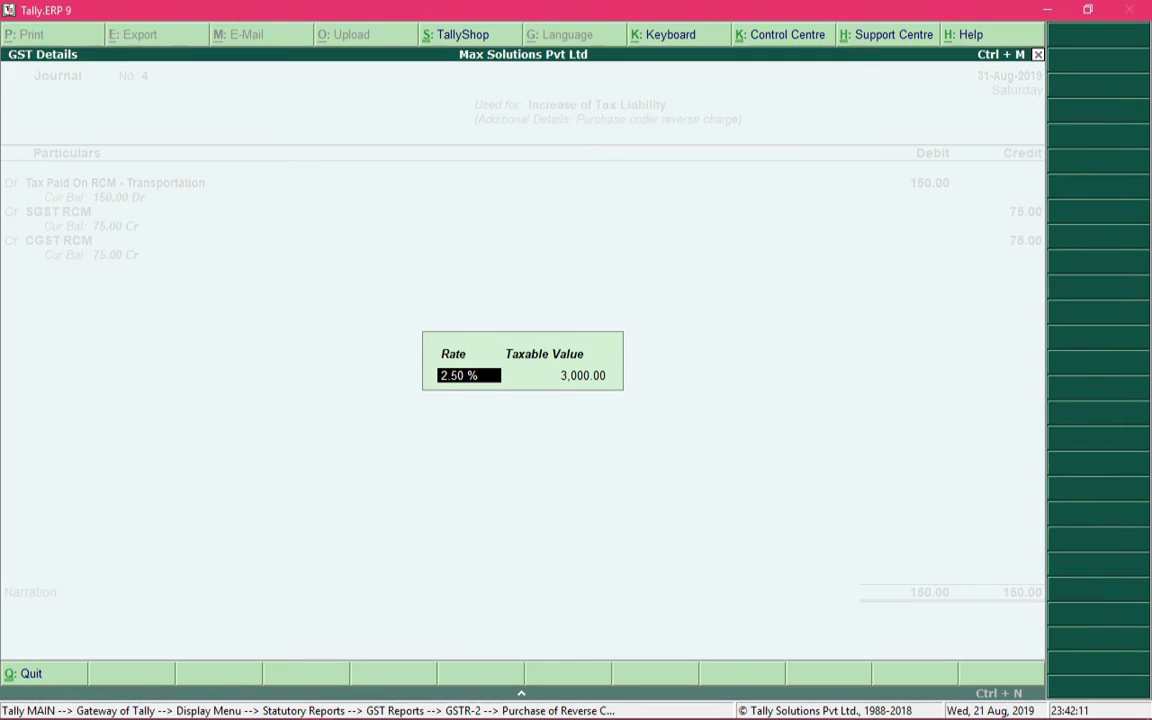
{"action": "key", "text": "Return"}
{"action": "key", "text": "Return"}
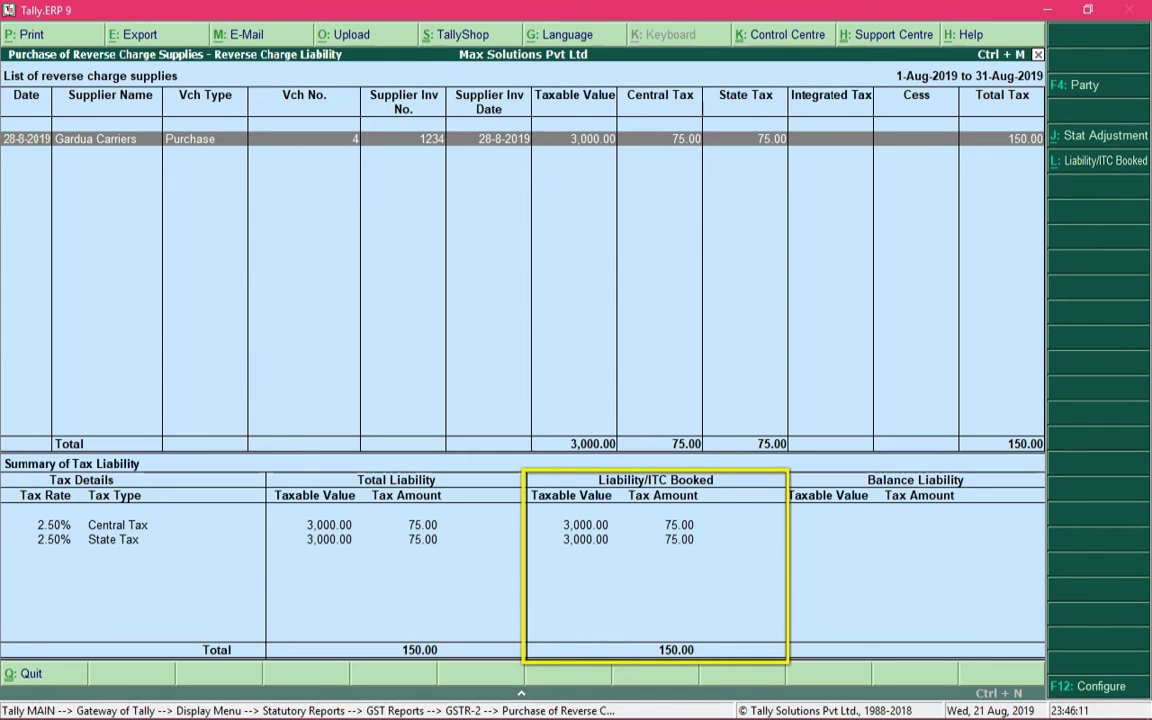
Leave the reverse charge liability report and GSTR-2, returning to the Gateway of Tally
{"action": "key", "text": "Escape"}
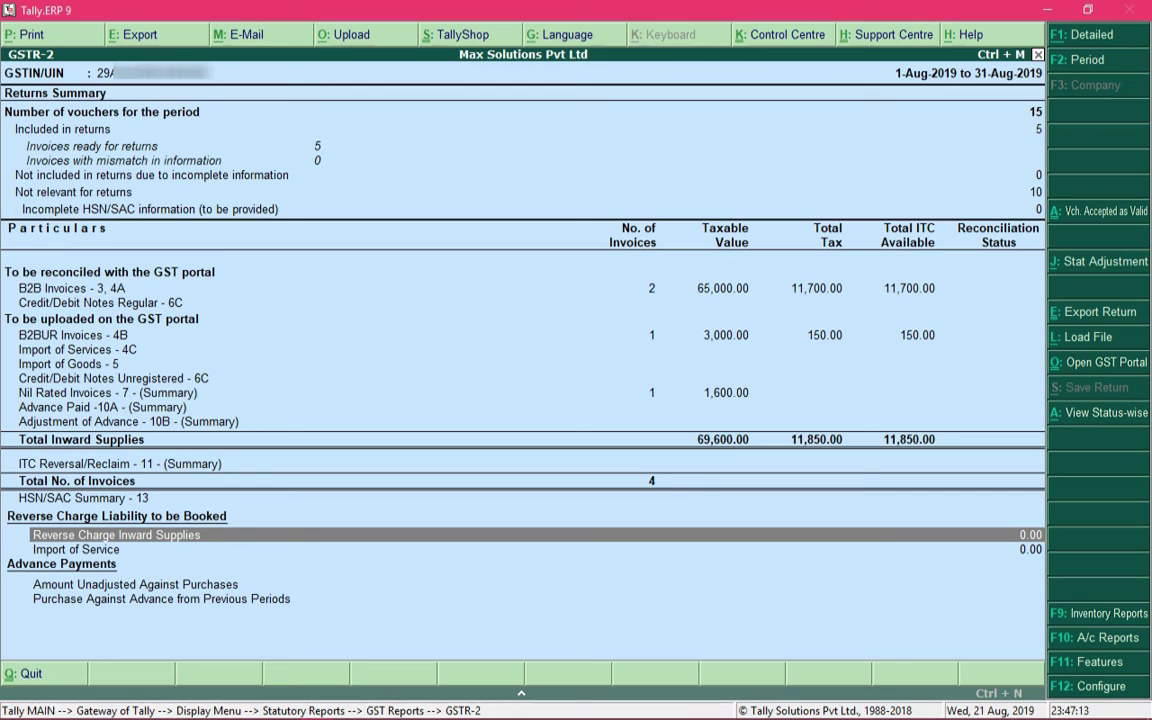
{"action": "key", "text": "Escape"}
{"action": "key", "text": "Escape"}
{"action": "key", "text": "Escape"}
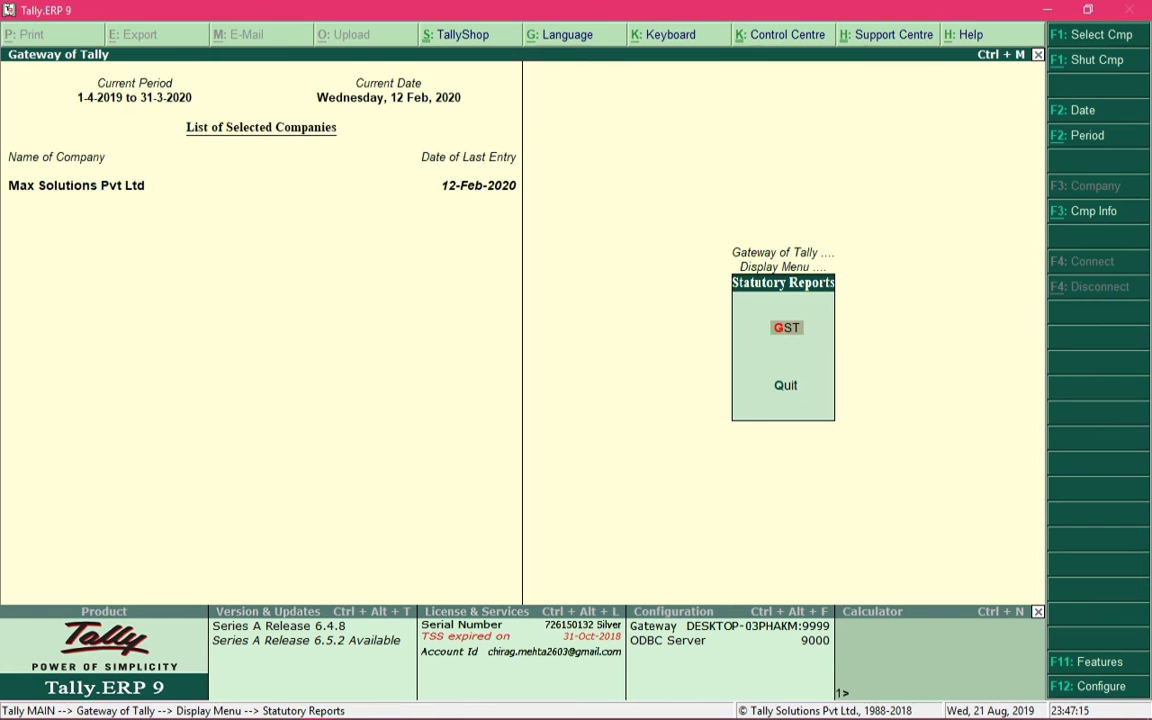
{"action": "key", "text": "Escape"}
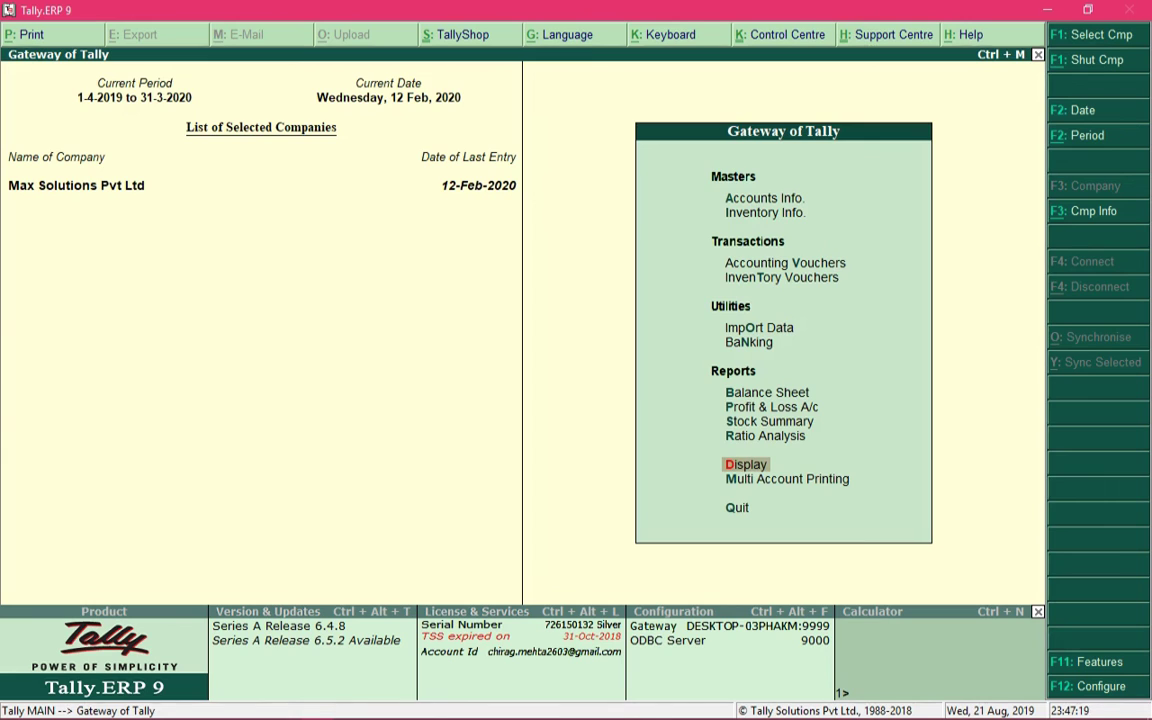
Start a payment voucher as a GST statutory payment for 1-Aug-2019 to 31-Aug-2019 with payment type Recipient Liability
{"action": "key", "text": "v"}
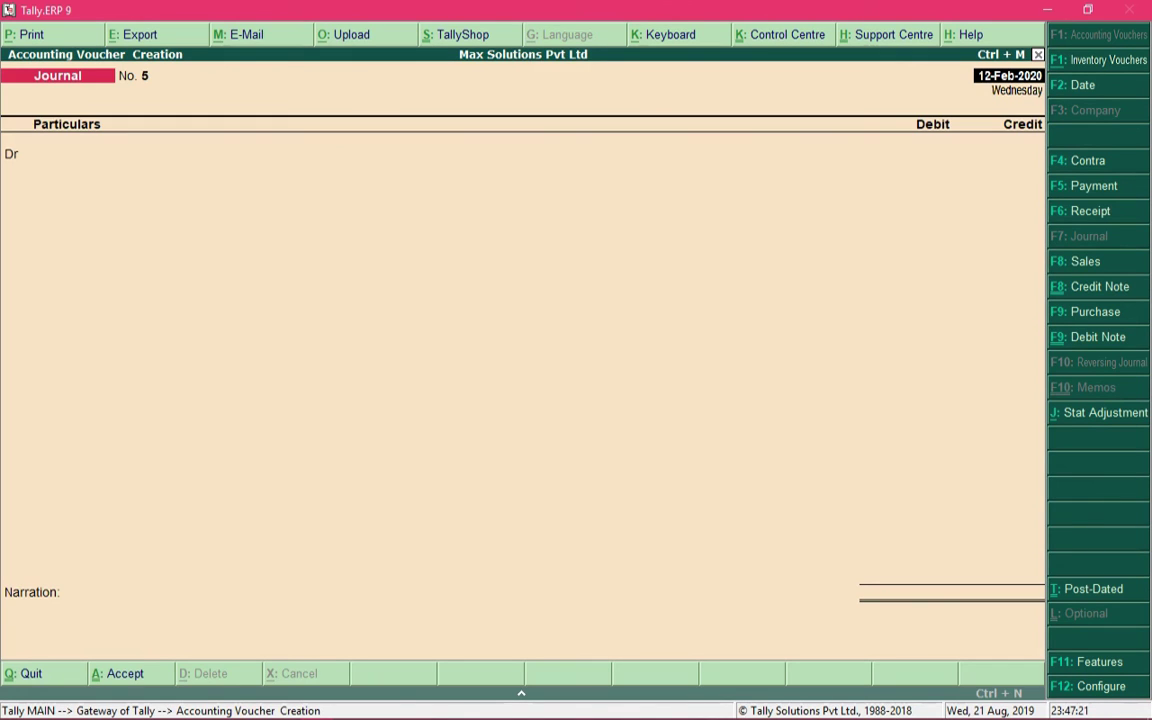
{"action": "key", "text": "F5"}
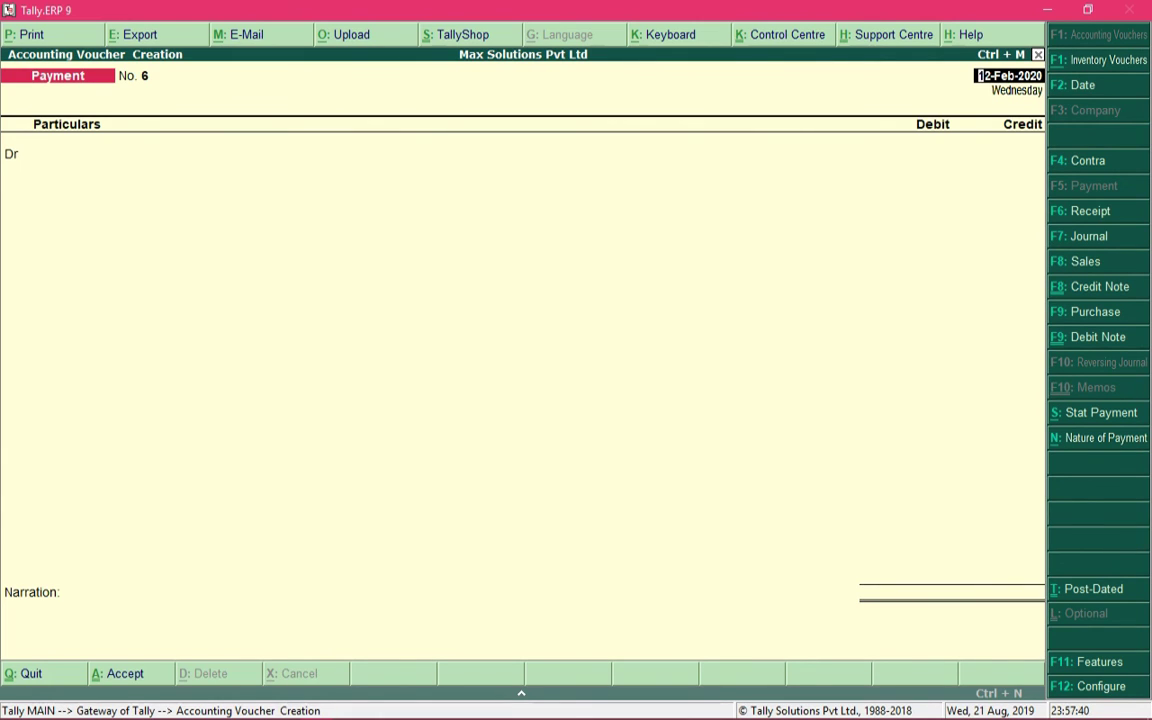
{"action": "key", "text": "alt+s"}
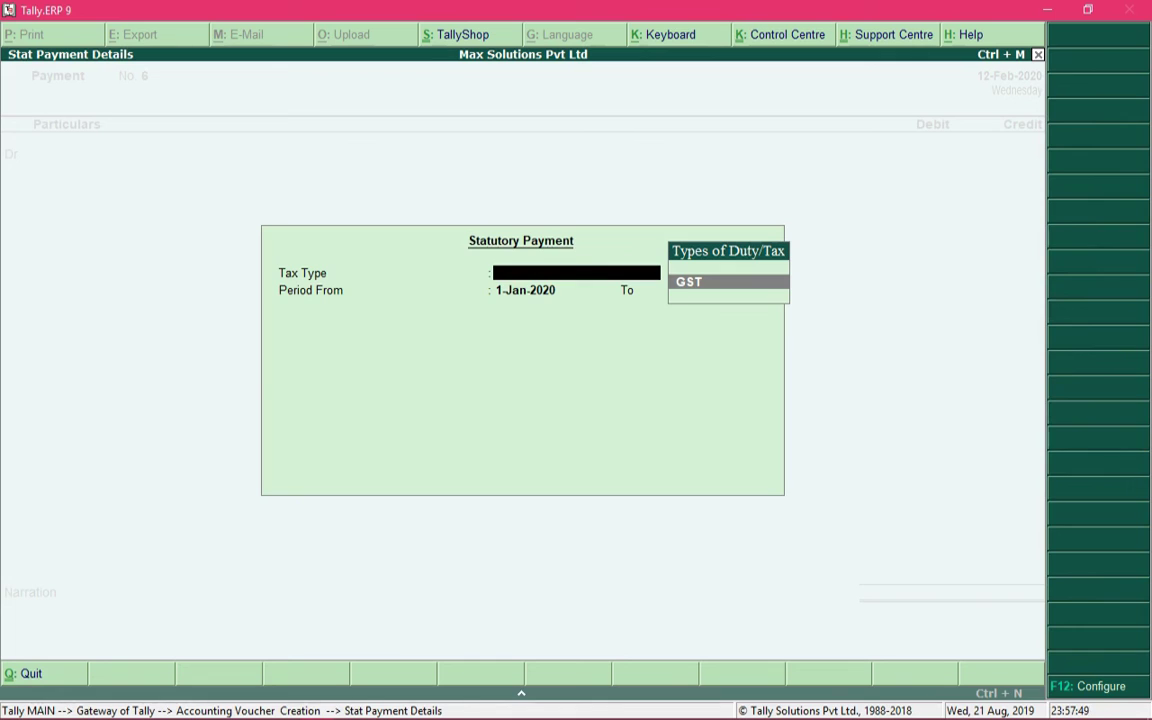
{"action": "key", "text": "Return"}
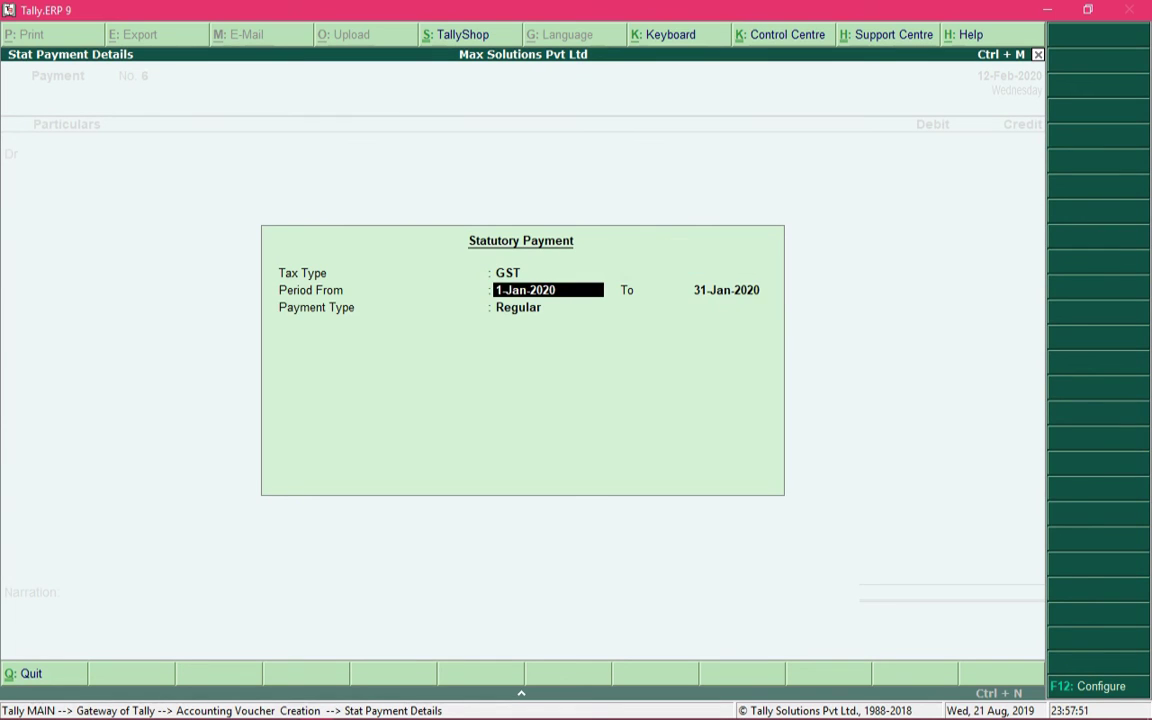
{"action": "type", "text": "1-8"}
{"action": "key", "text": "Return"}
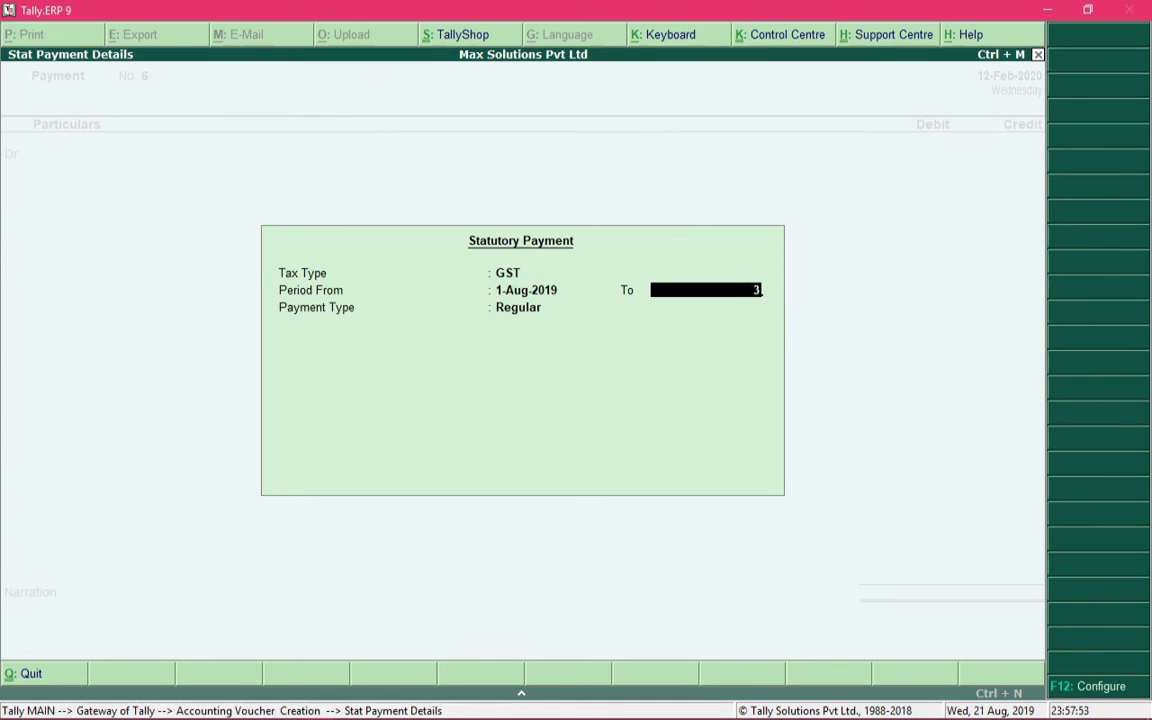
{"action": "type", "text": "31-8"}
{"action": "key", "text": "Return"}
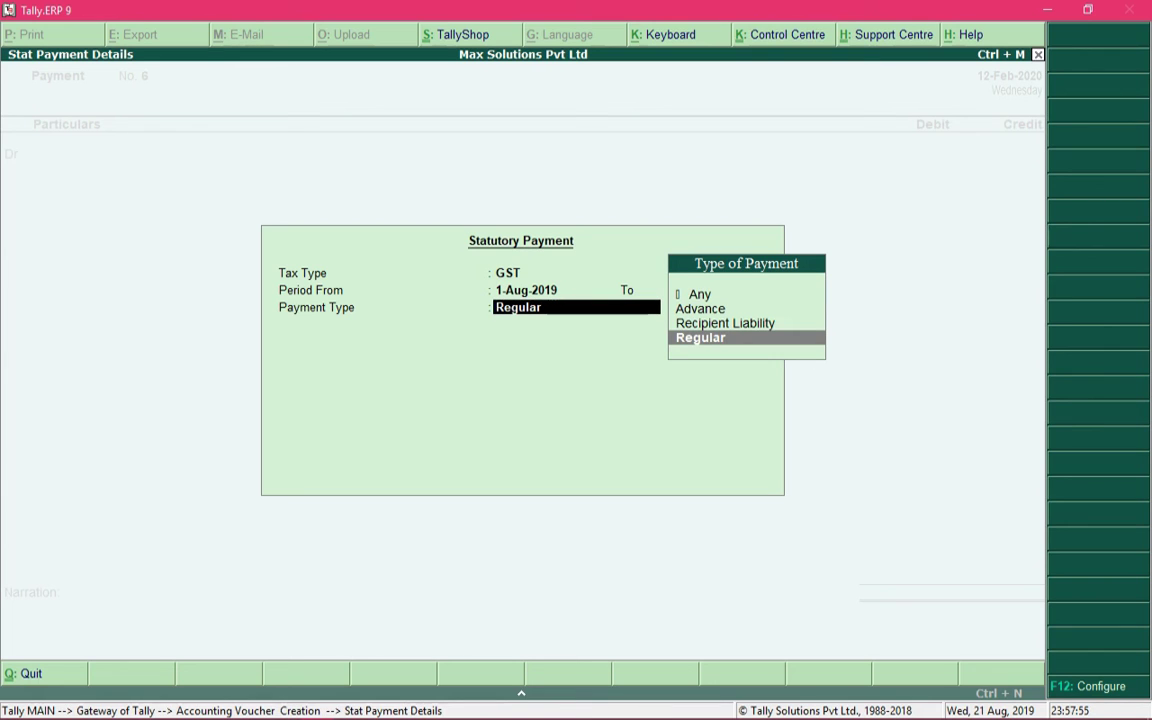
{"action": "key", "text": "Up"}
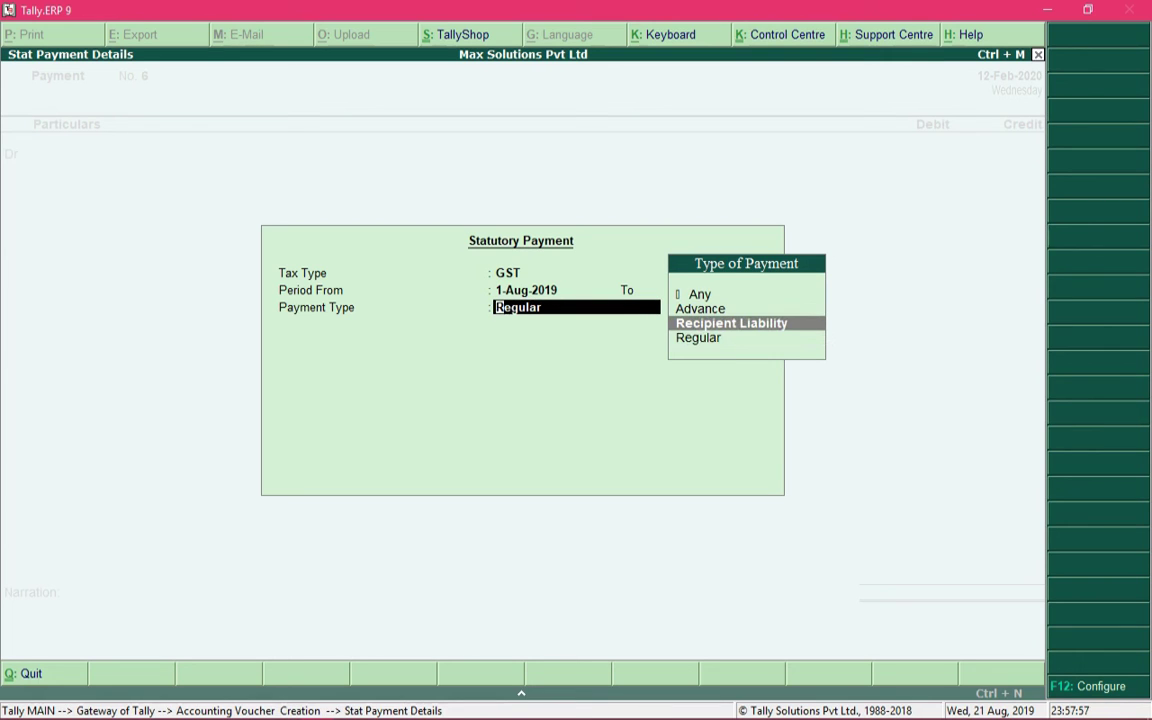
{"action": "key", "text": "Return"}
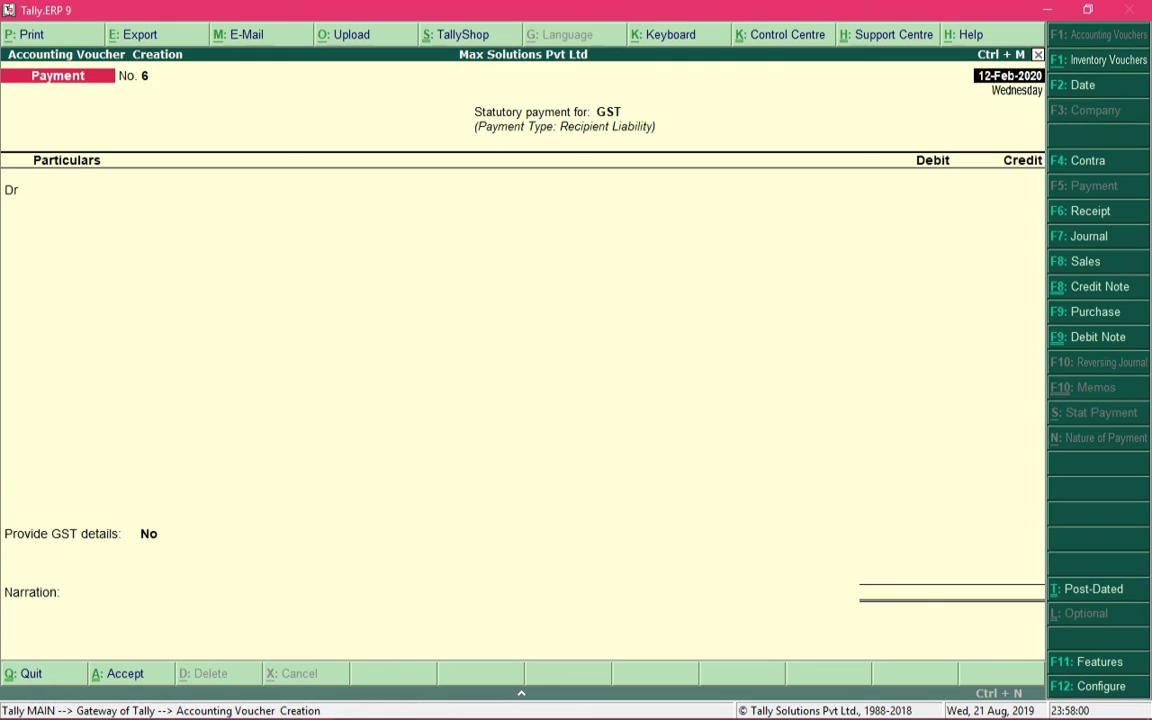
Date the payment voucher 31-Aug-2019 and debit SGST RCM with 75
{"action": "type", "text": "31-8"}
{"action": "key", "text": "Return"}
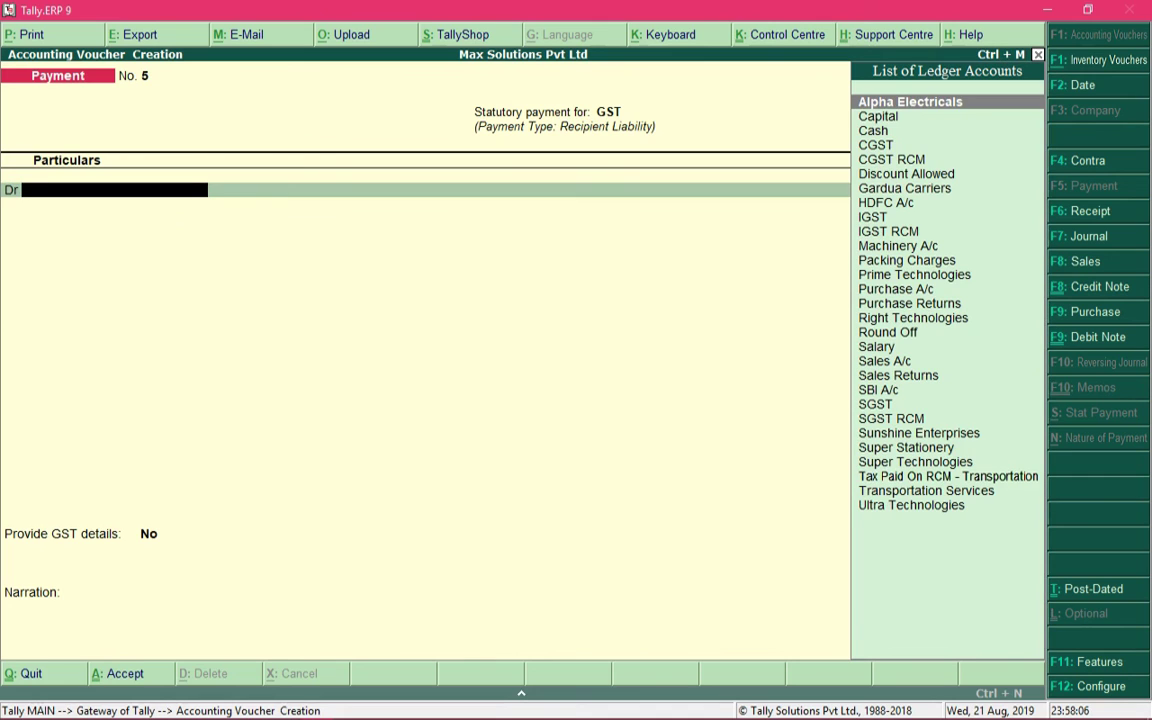
{"action": "type", "text": "Sgst"}
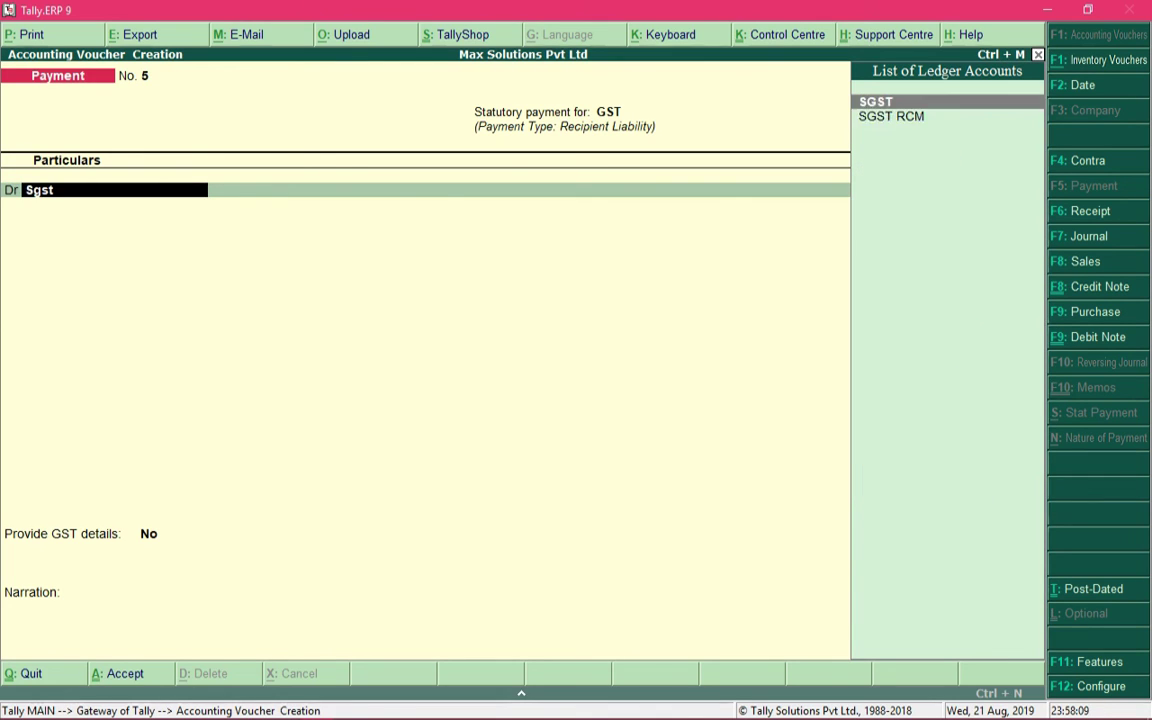
{"action": "key", "text": "Down"}
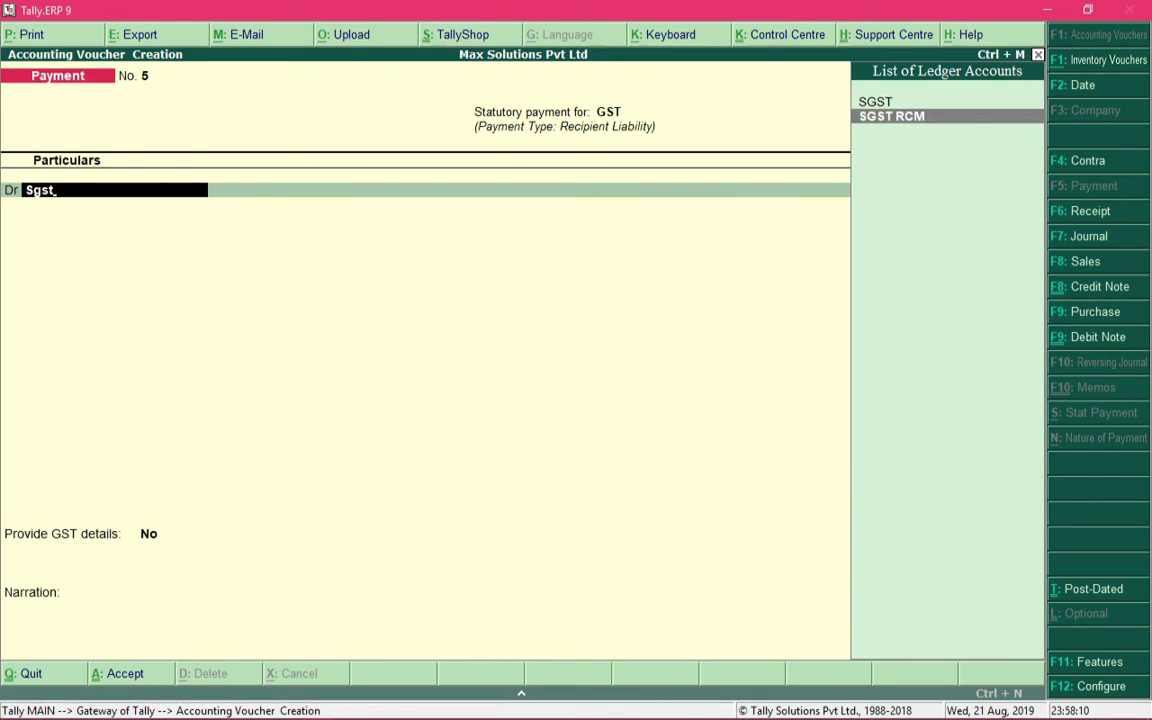
{"action": "key", "text": "Return"}
{"action": "type", "text": "75"}
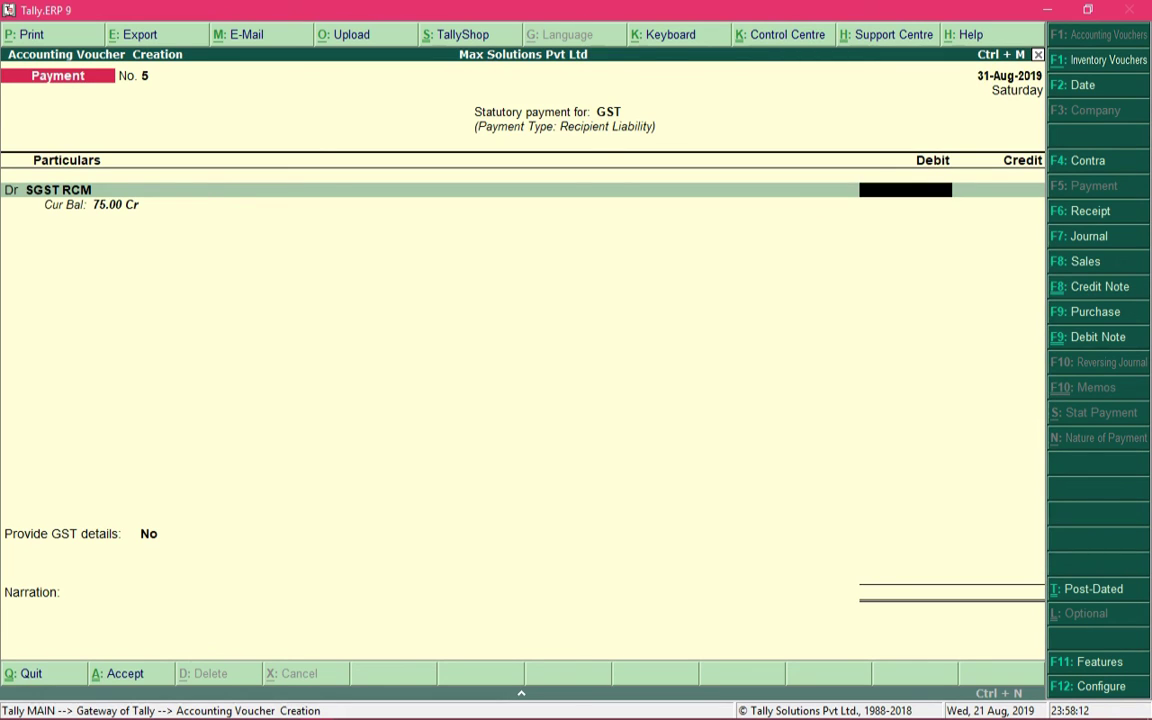
{"action": "key", "text": "Return"}
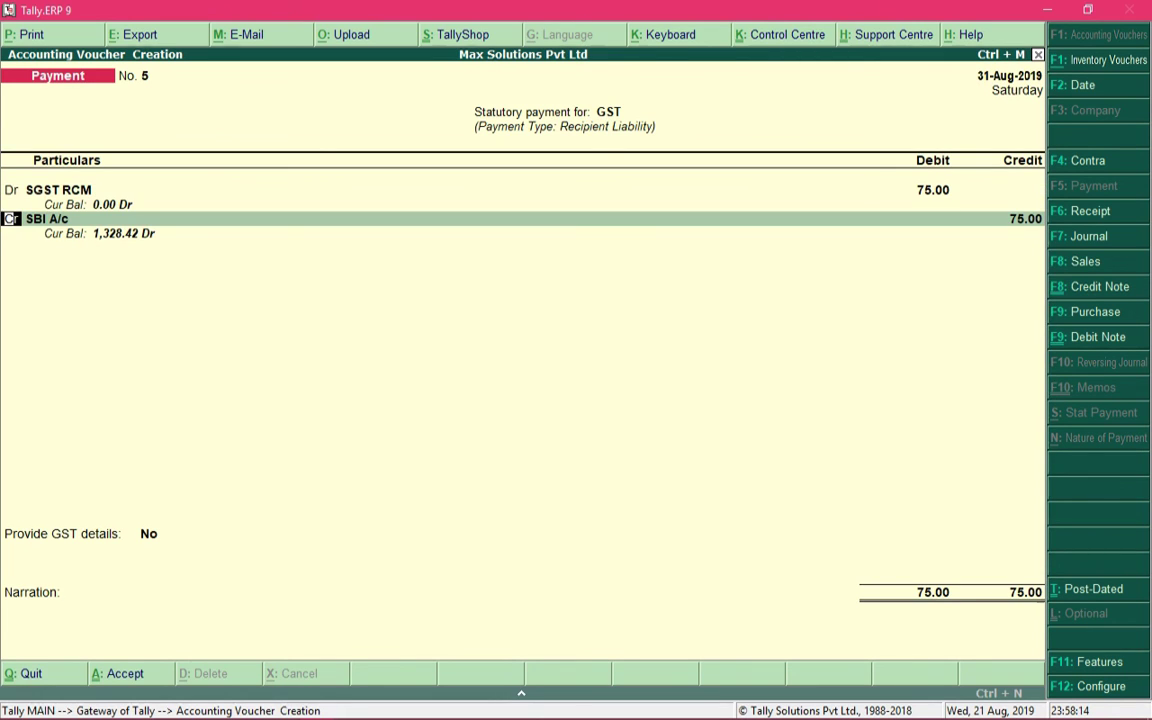
Add CGST RCM as a second debit line of the payment with an amount of 75
{"action": "type", "text": "d"}
{"action": "key", "text": "Return"}
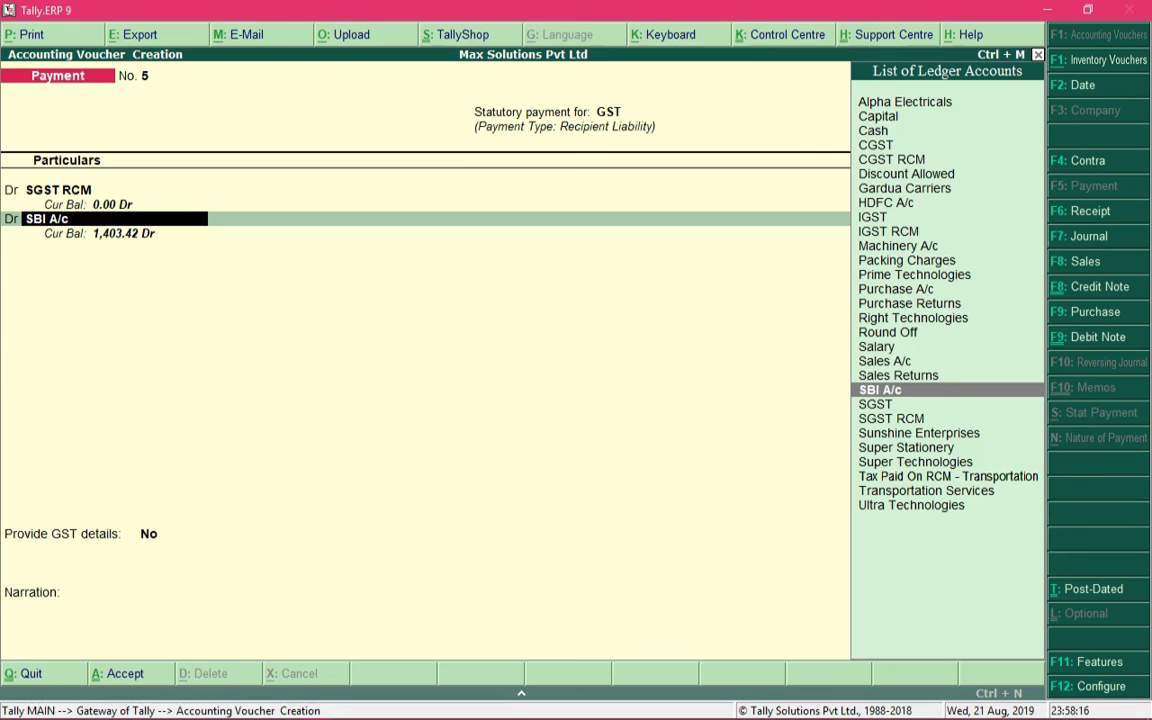
{"action": "type", "text": "cgst"}
{"action": "key", "text": "Down"}
{"action": "key", "text": "Return"}
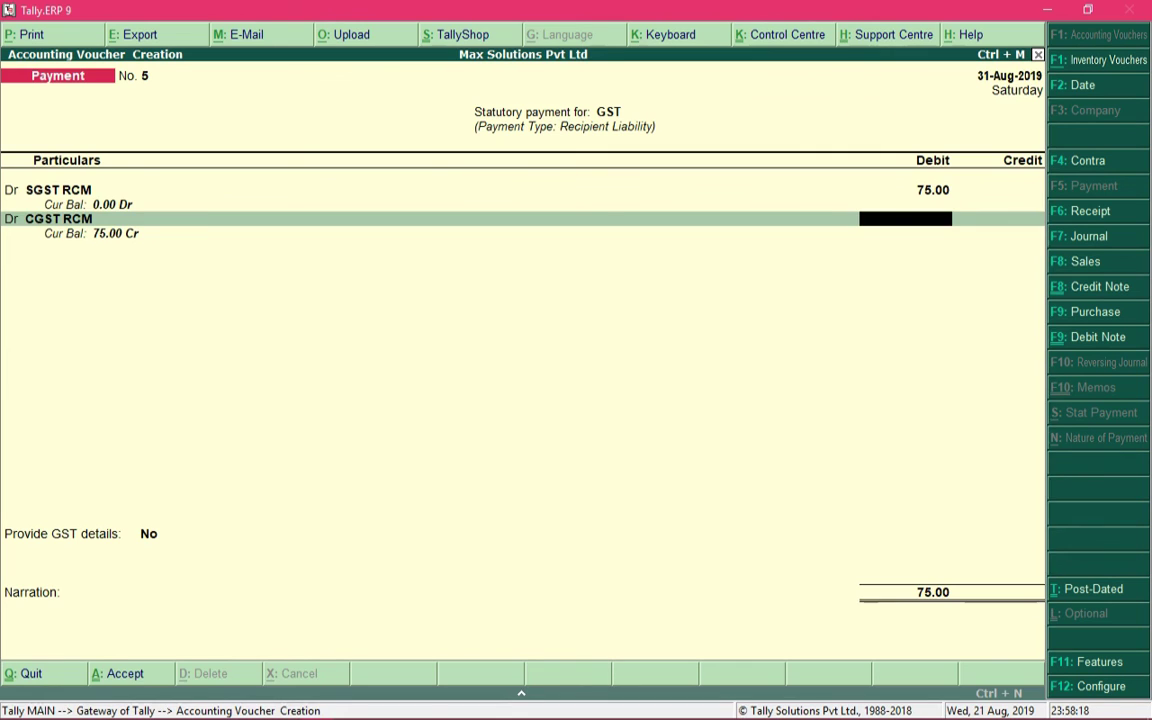
{"action": "type", "text": "75"}
{"action": "key", "text": "Return"}
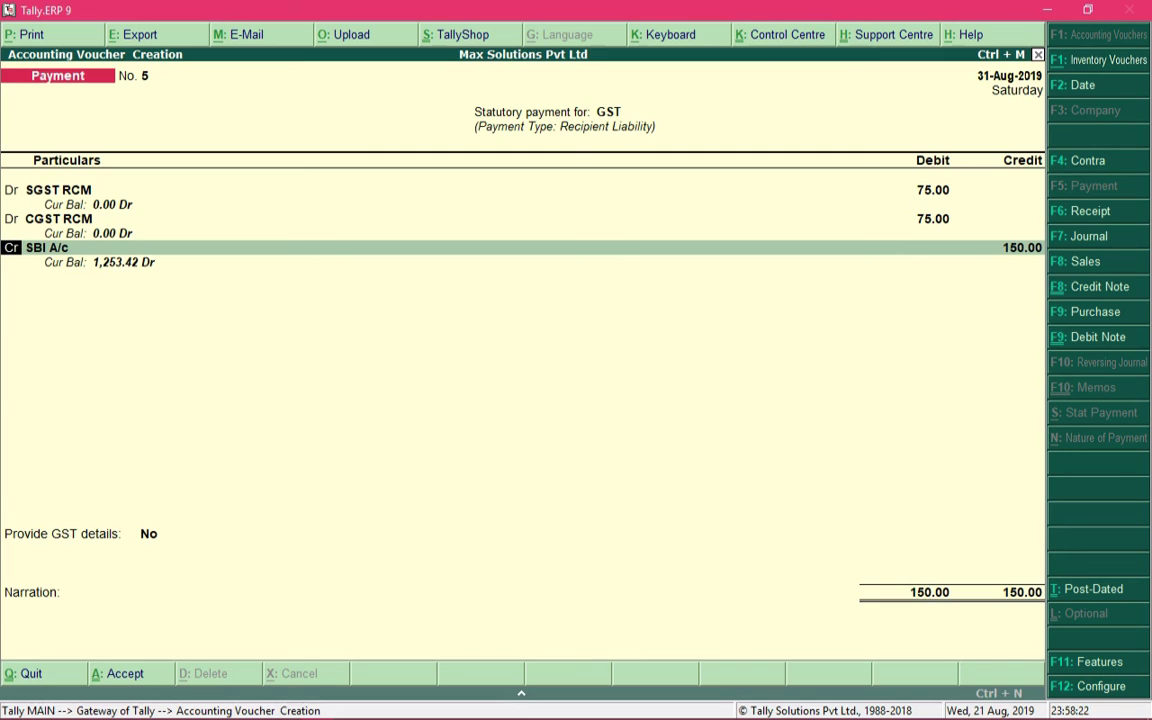
Credit SBI A/c with 150 as an e-Fund Transfer and save the payment voucher without providing GST details
{"action": "key", "text": "Return"}
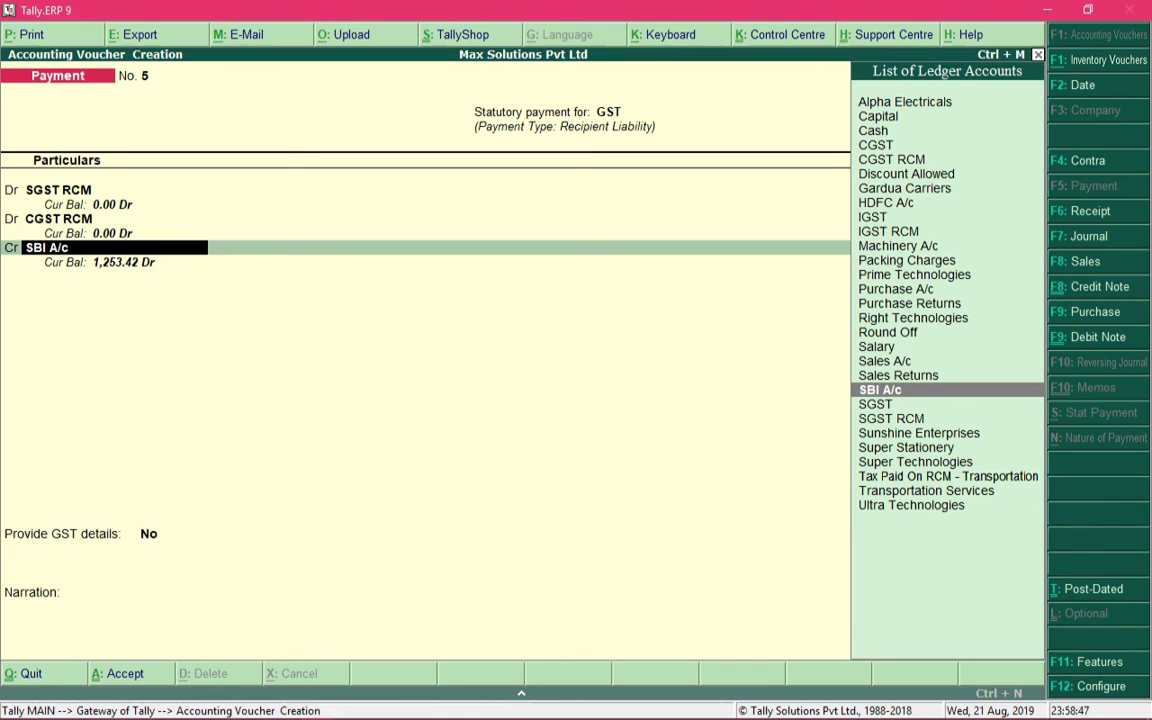
{"action": "key", "text": "Return"}
{"action": "key", "text": "Return"}
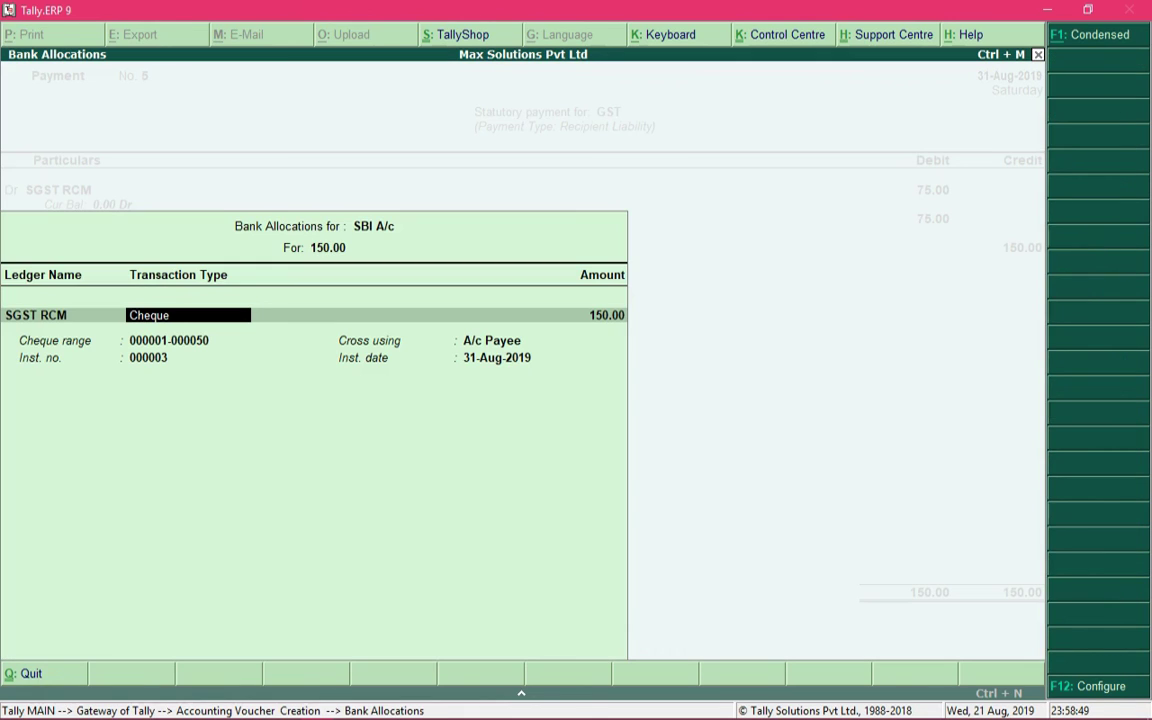
{"action": "key", "text": "BackSpace"}
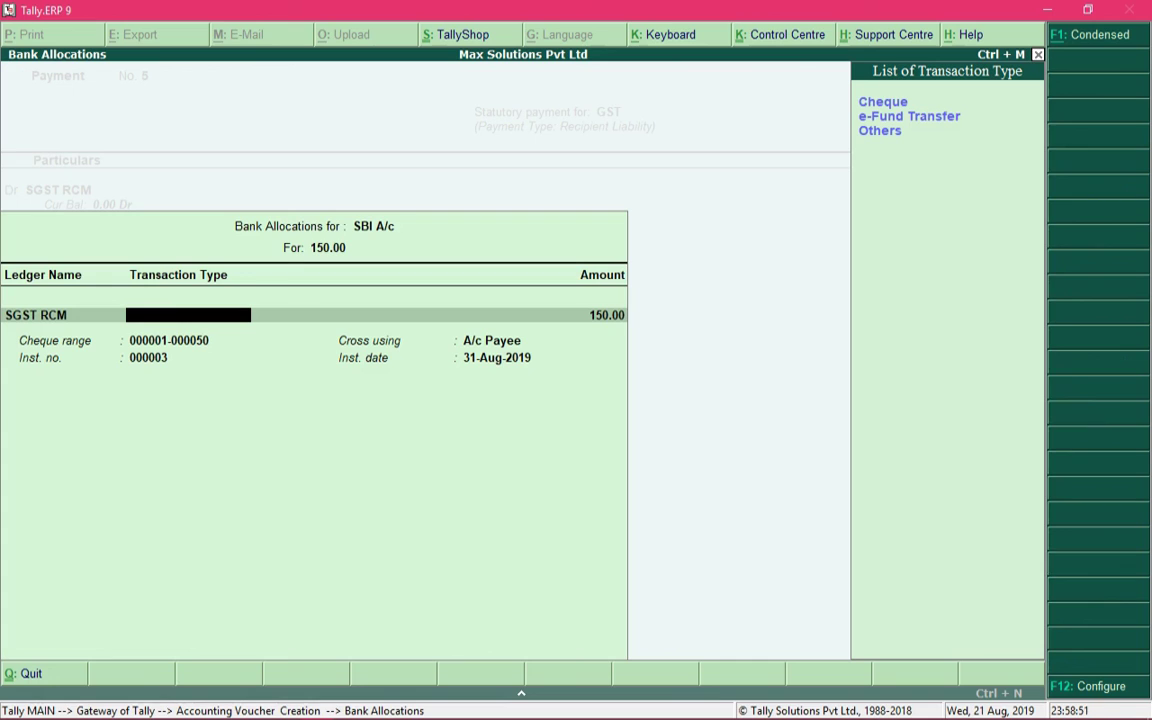
{"action": "key", "text": "Down"}
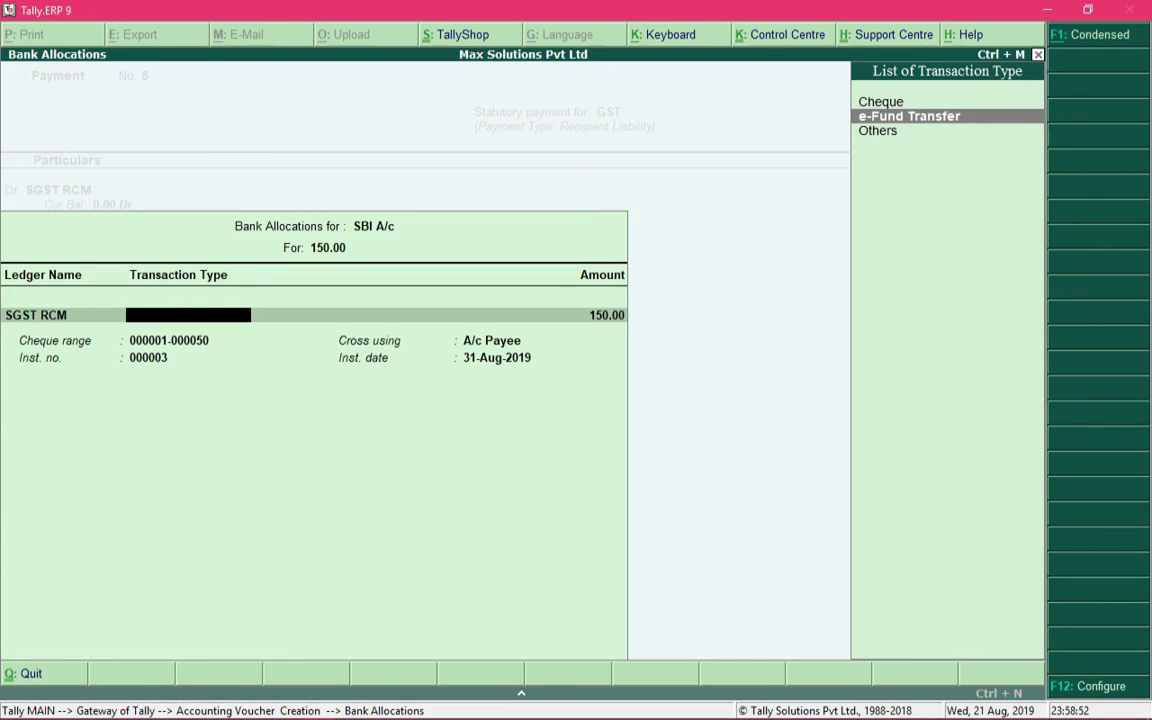
{"action": "key", "text": "Return"}
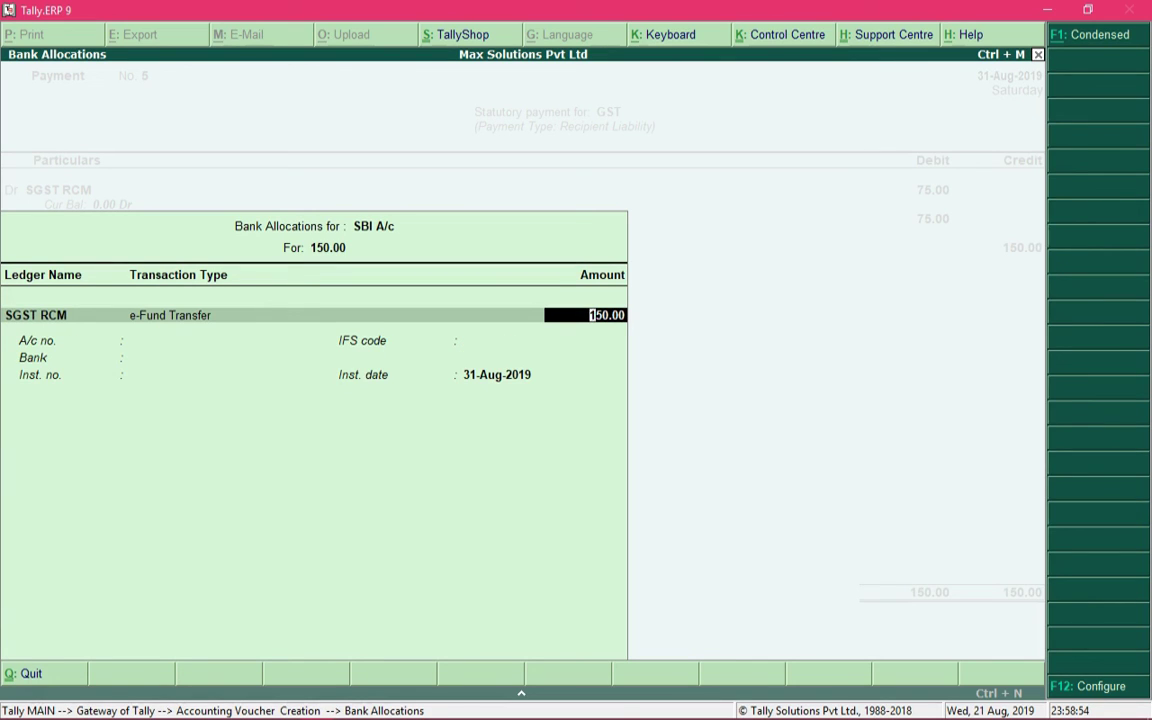
{"action": "key", "text": "Return"}
{"action": "key", "text": "Return"}
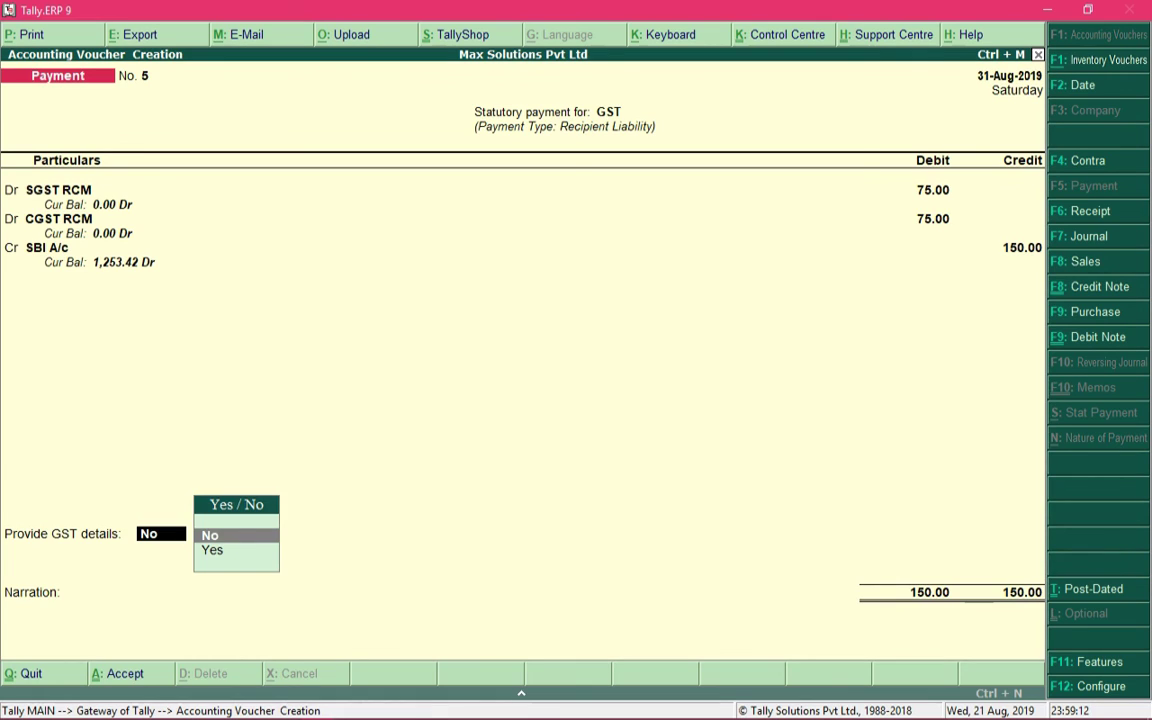
{"action": "key", "text": "Return"}
{"action": "key", "text": "Return"}
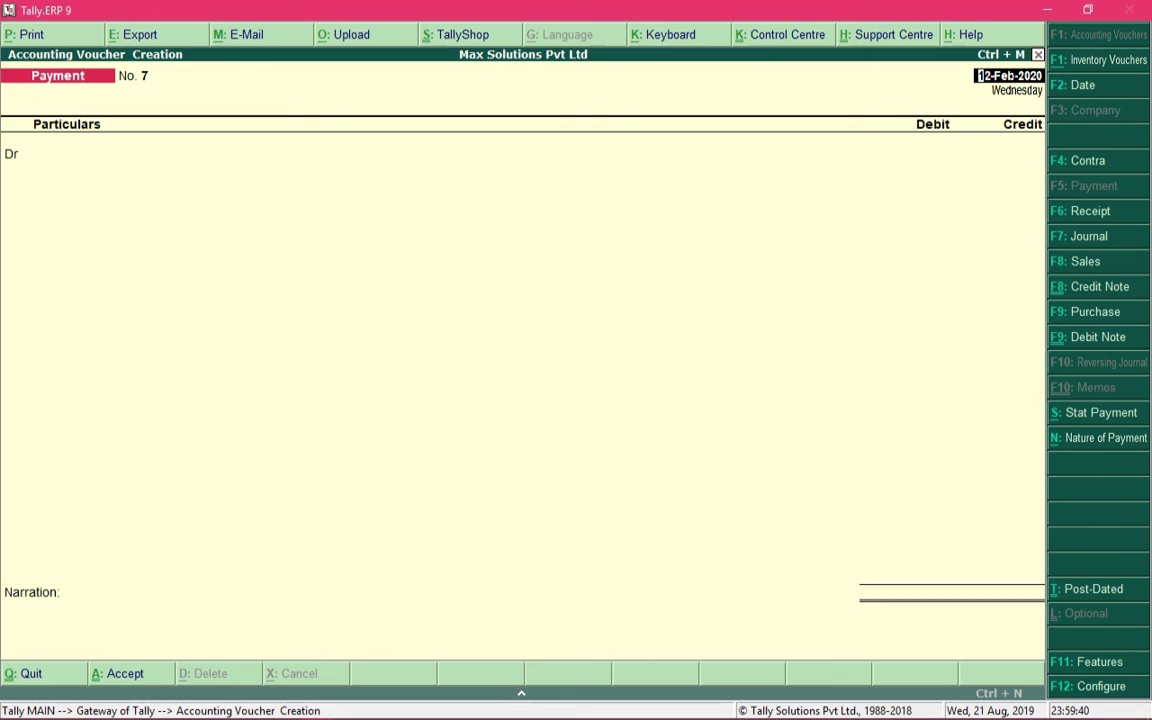
Start a journal voucher with a GST stat adjustment for Increase of Input Tax Credit, detailed as Purchase under reverse charge
{"action": "key", "text": "F7"}
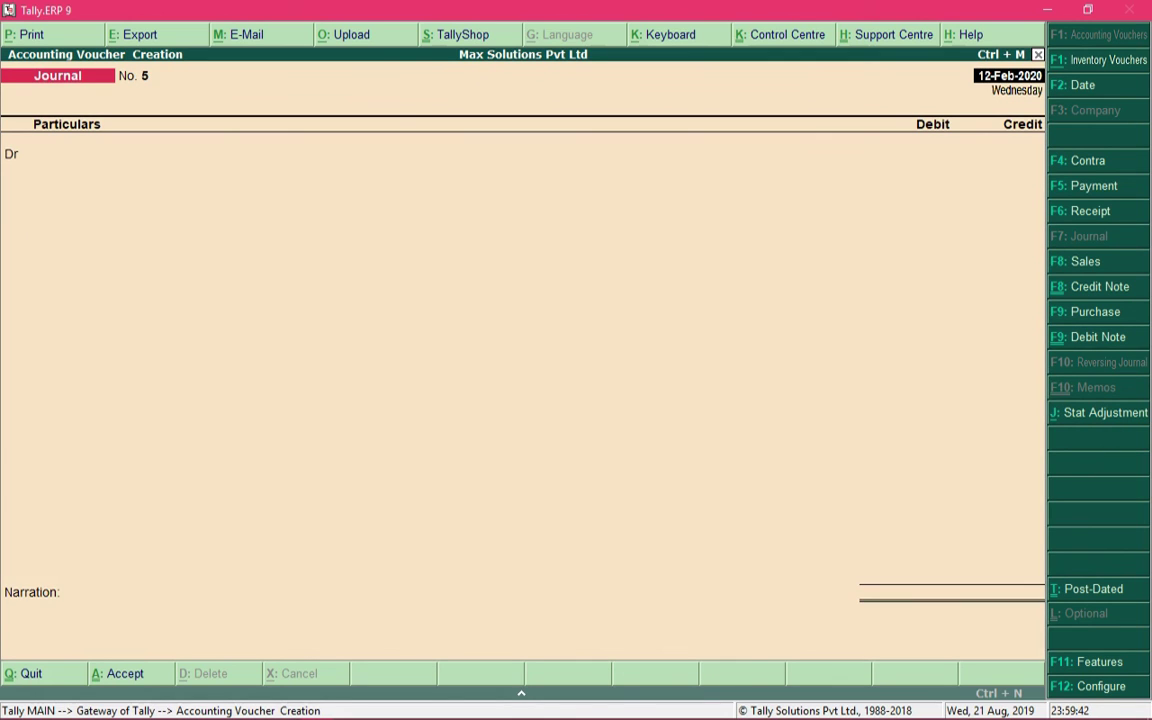
{"action": "key", "text": "alt+j"}
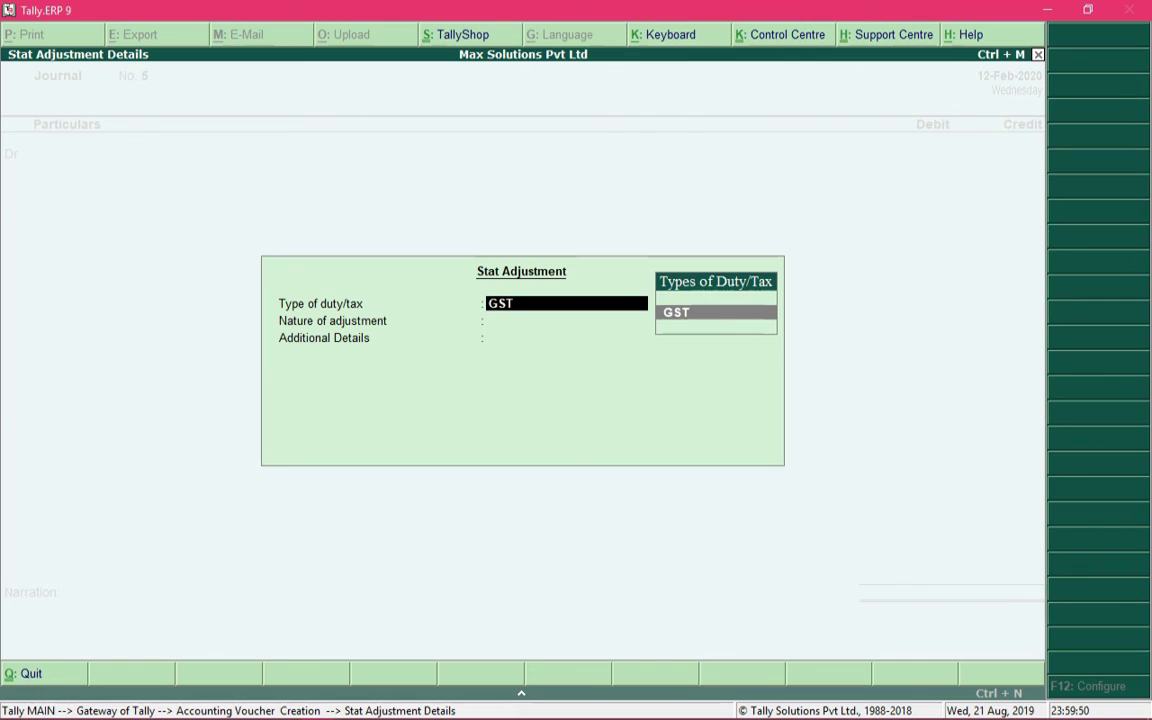
{"action": "key", "text": "Return"}
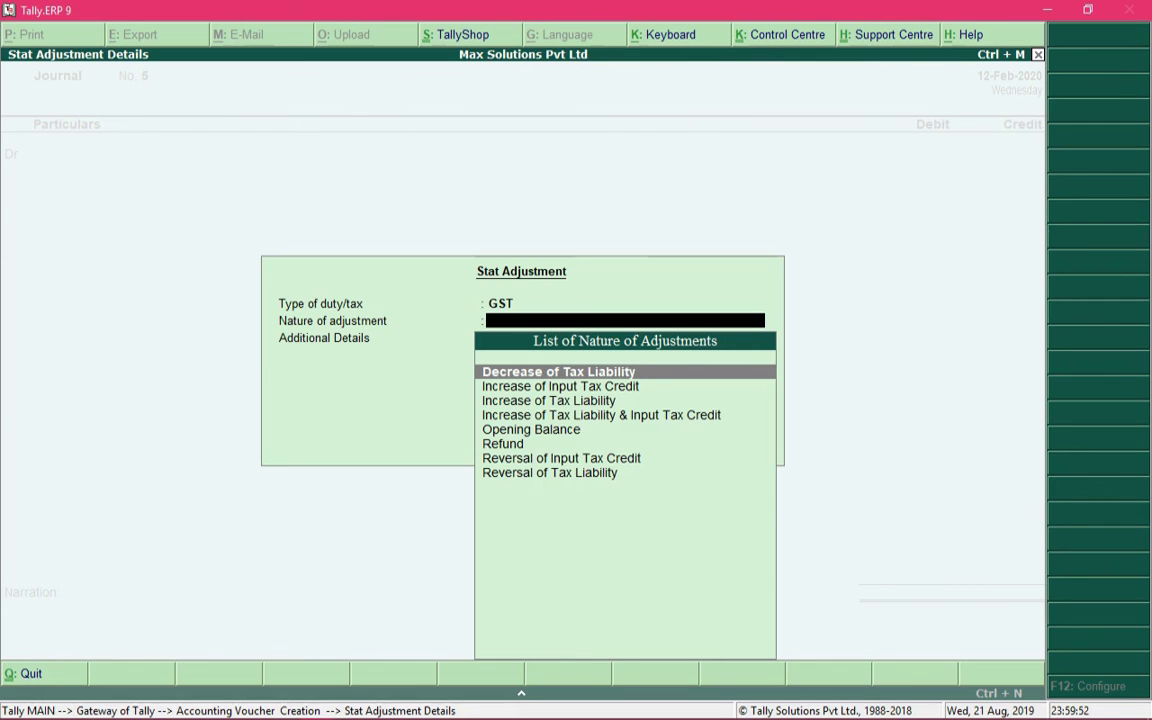
{"action": "key", "text": "Down"}
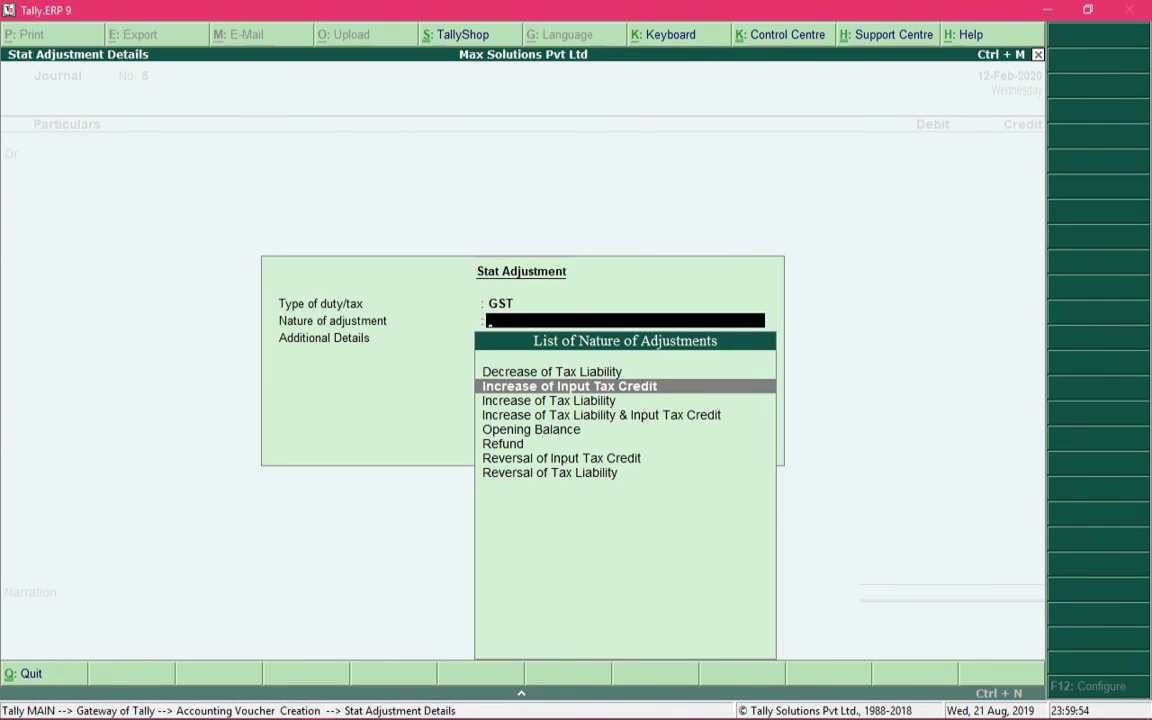
{"action": "key", "text": "Return"}
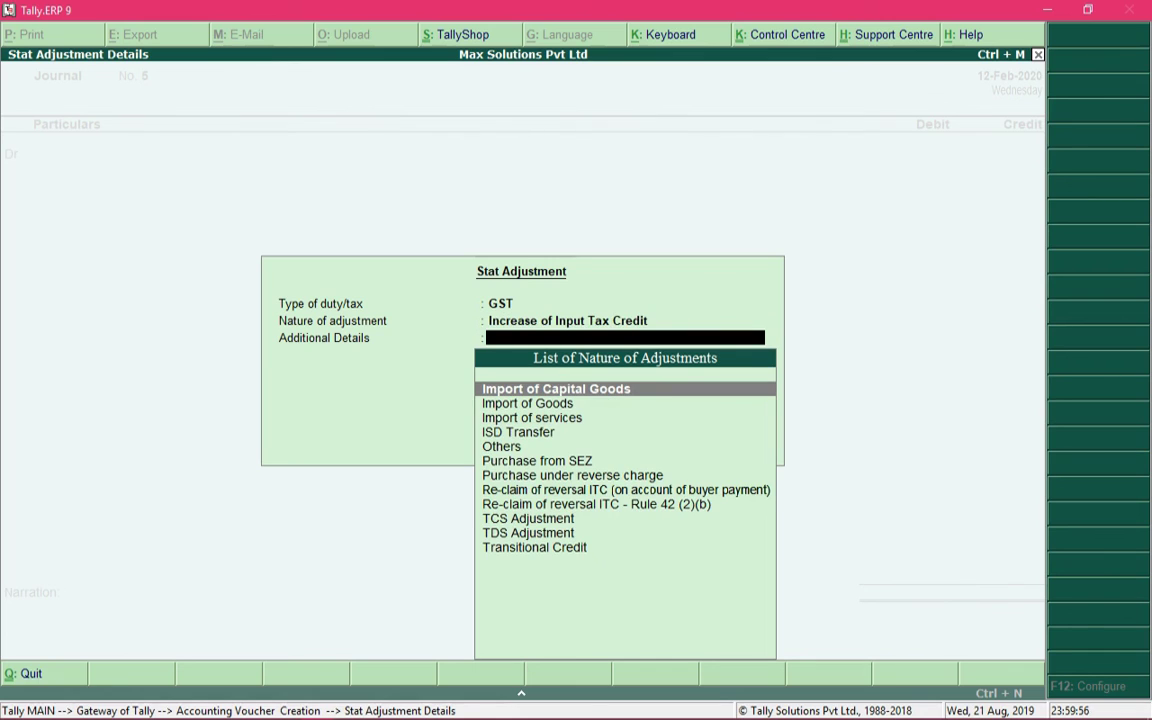
{"action": "key", "text": "Down"}
{"action": "key", "text": "Down"}
{"action": "key", "text": "Down"}
{"action": "key", "text": "Down"}
{"action": "key", "text": "Down"}
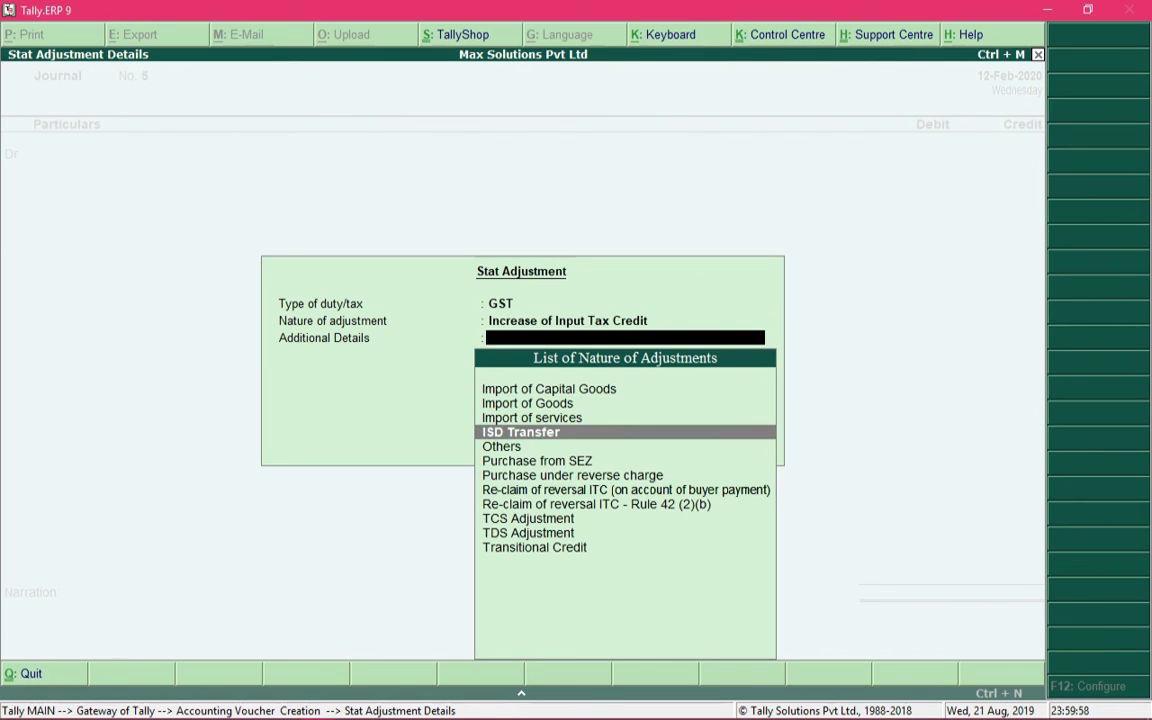
{"action": "key", "text": "Down"}
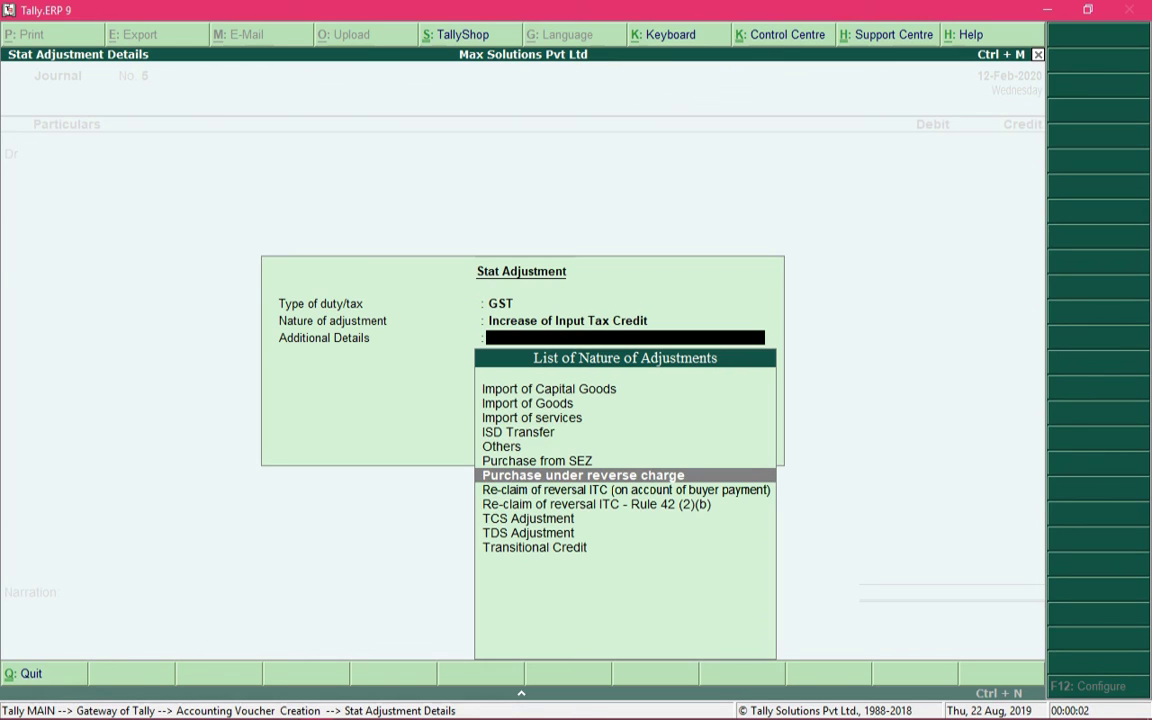
{"action": "key", "text": "Return"}
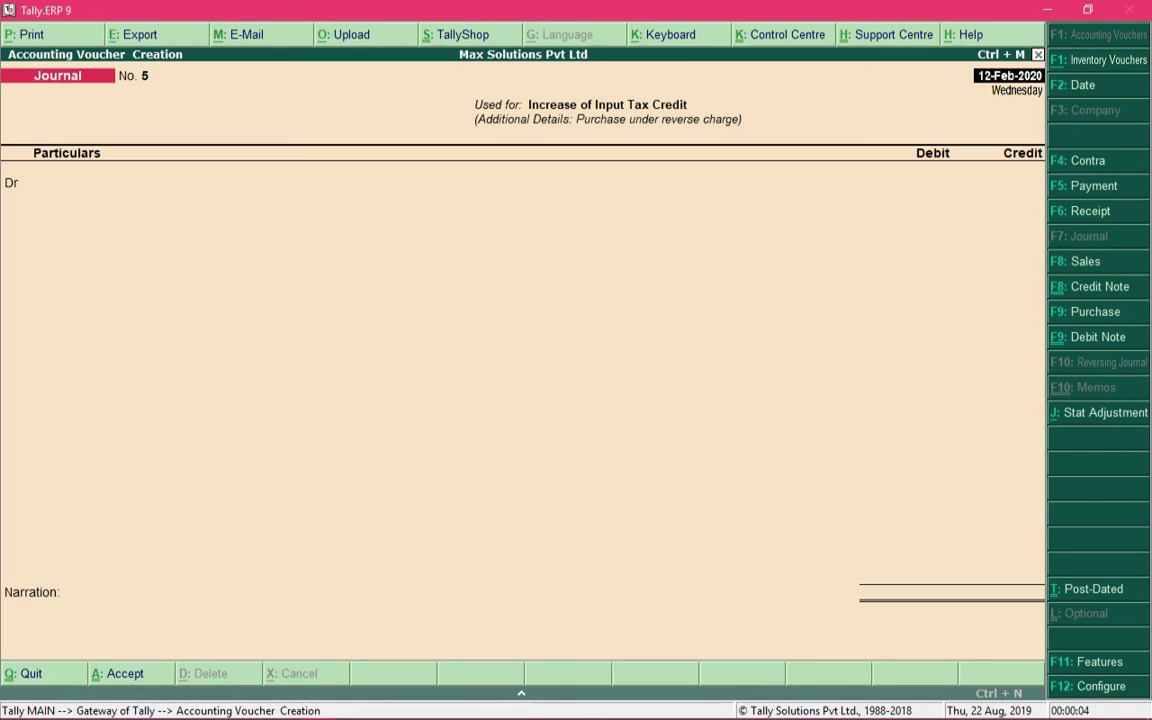
Date the journal voucher 31-Aug-2019 and debit SGST with 75, leaving its rate and taxable value blank
{"action": "type", "text": "31-8"}
{"action": "key", "text": "Return"}
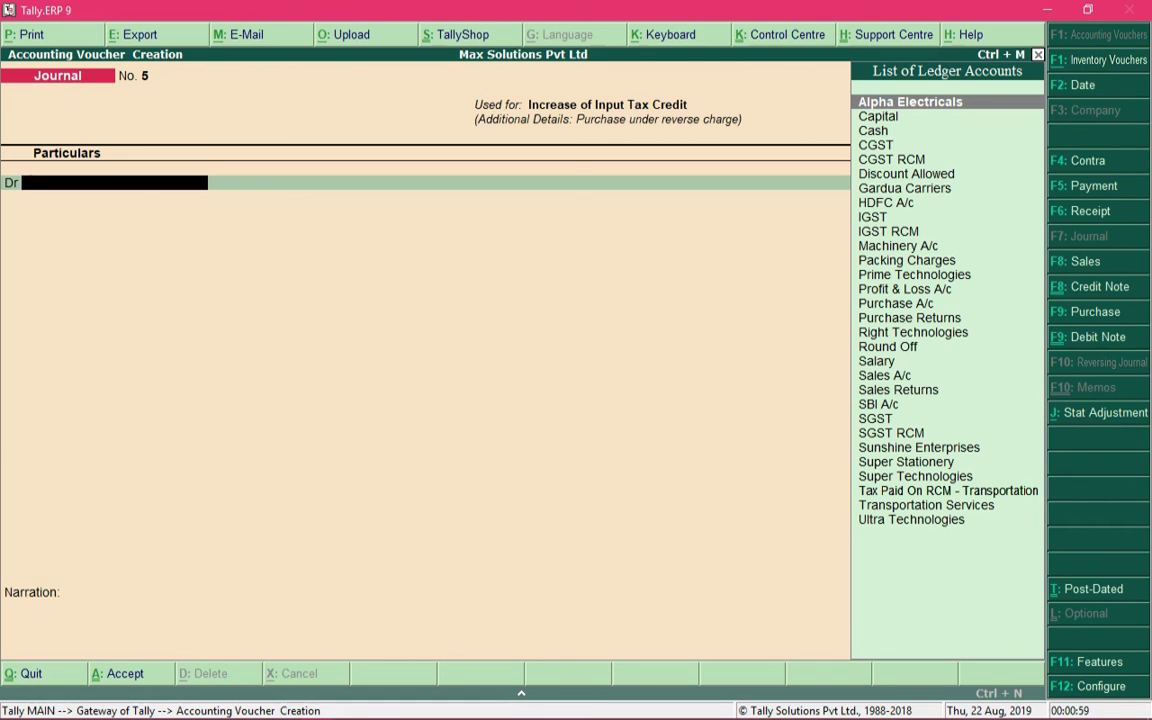
{"action": "type", "text": "Sgst"}
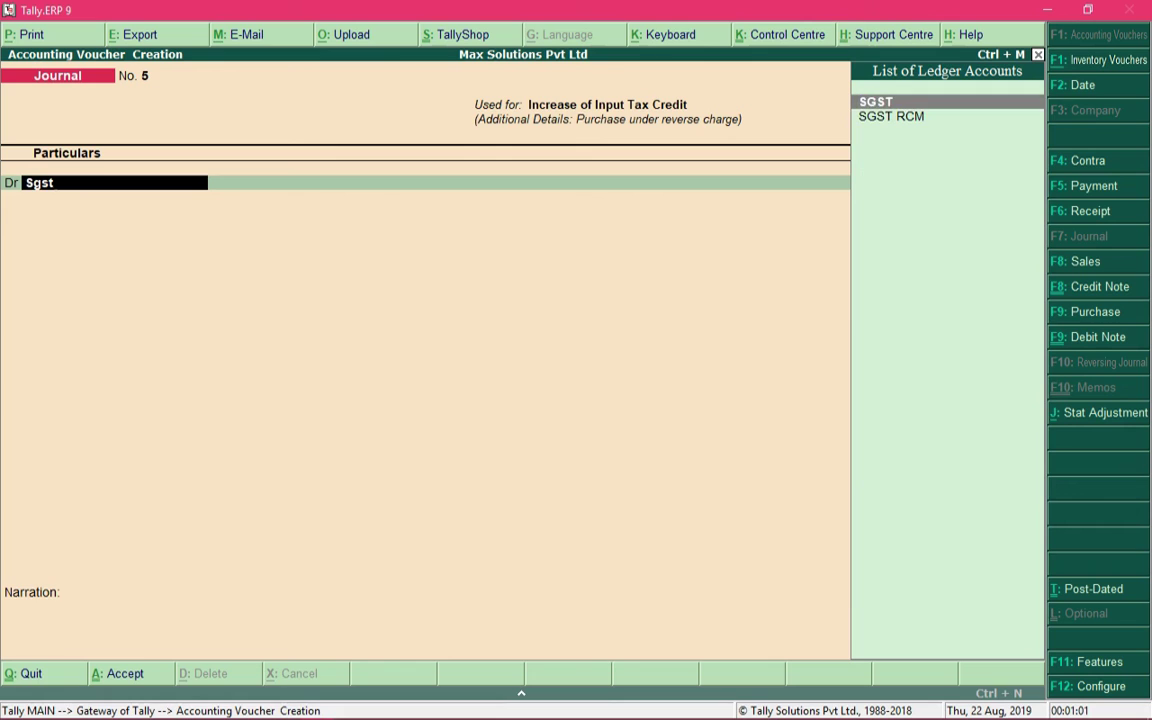
{"action": "key", "text": "Return"}
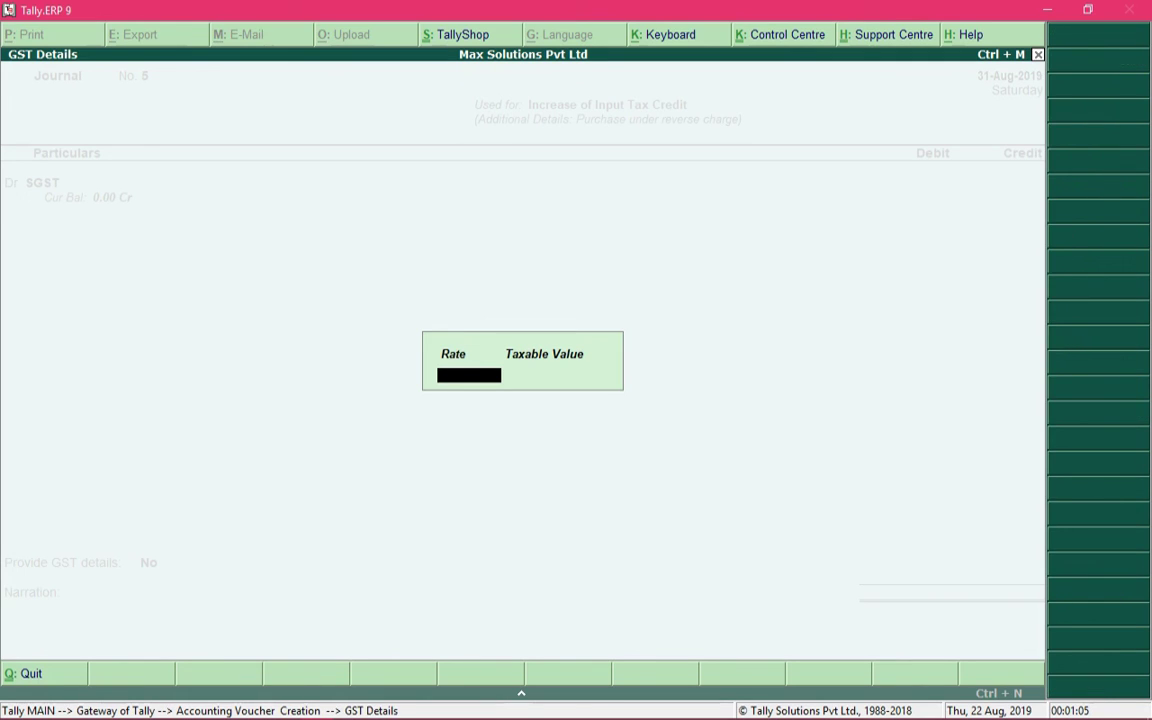
{"action": "key", "text": "Return"}
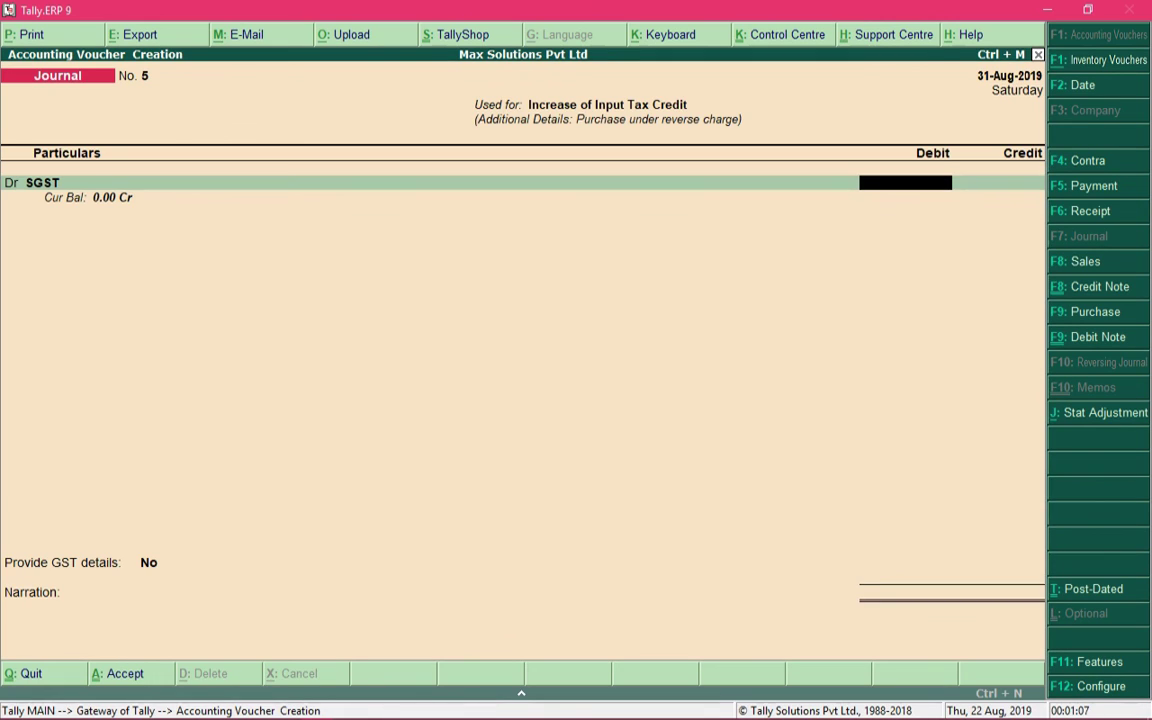
{"action": "type", "text": "75"}
{"action": "key", "text": "Return"}
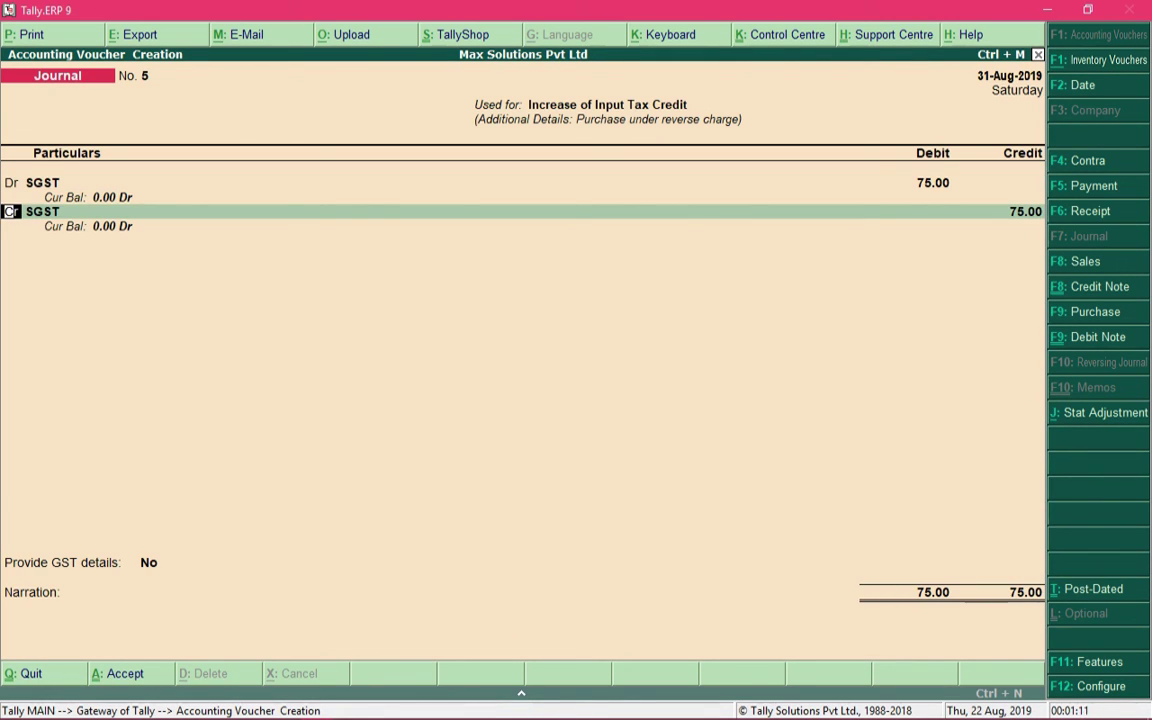
Add CGST as a second debit line of the journal with an amount of 75, leaving its GST rate details blank
{"action": "type", "text": "d"}
{"action": "key", "text": "Return"}
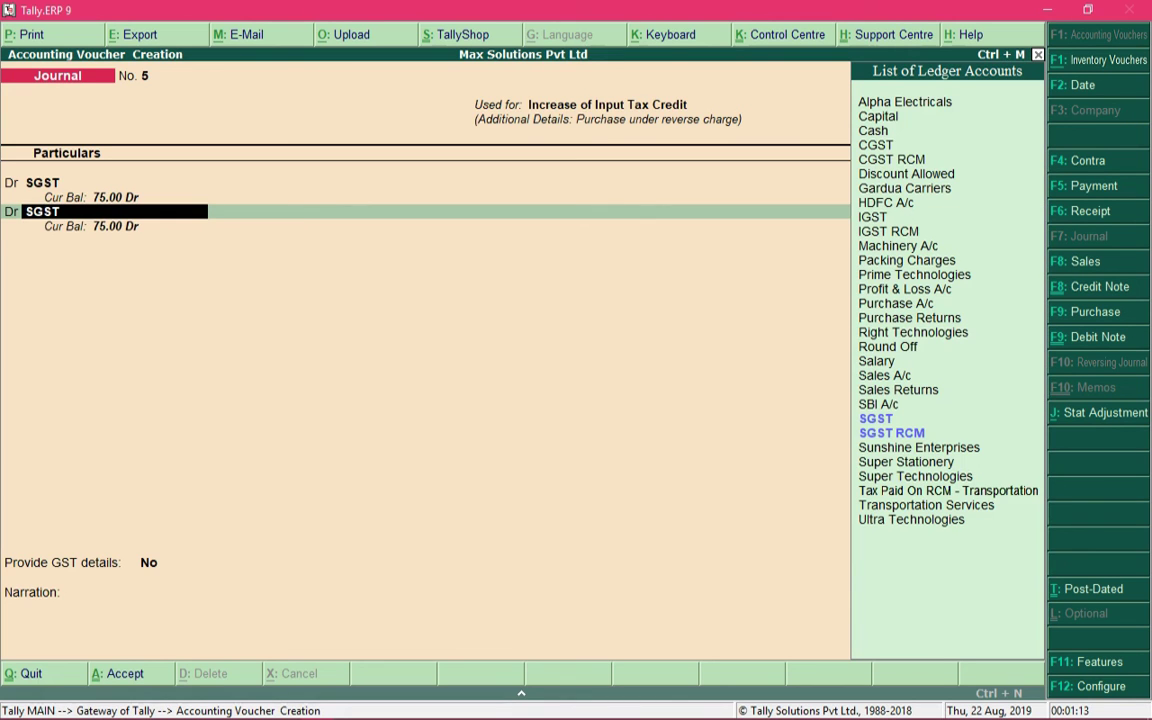
{"action": "type", "text": "Cgst"}
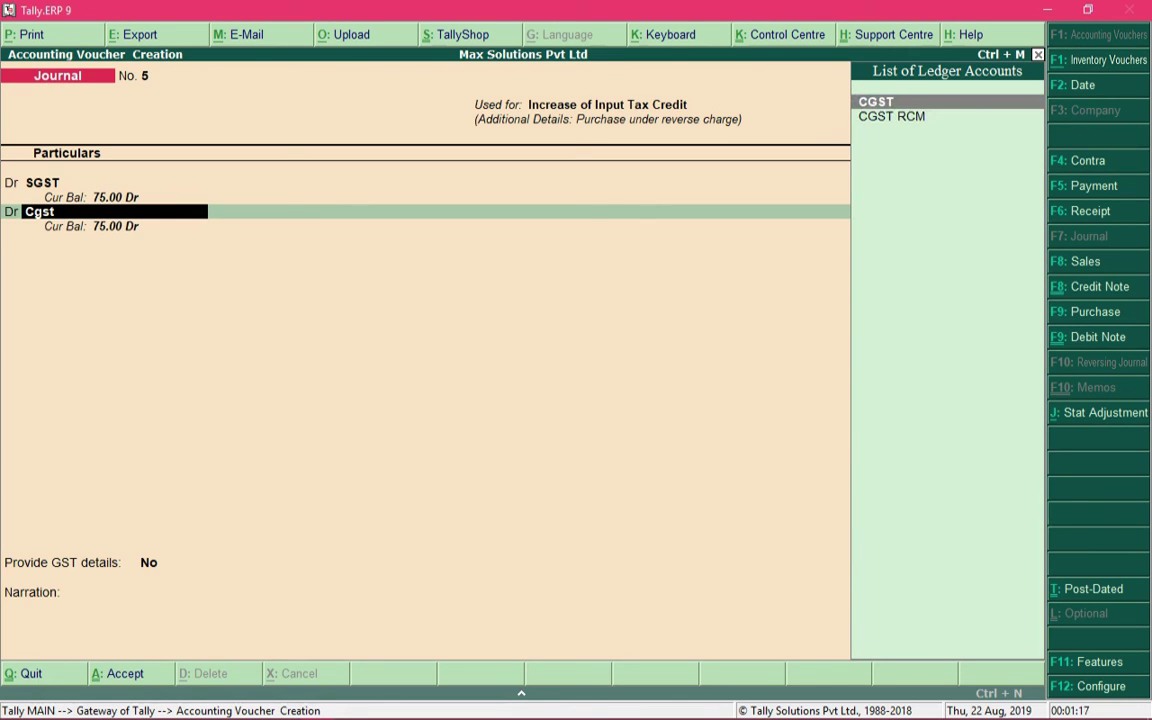
{"action": "key", "text": "Return"}
{"action": "key", "text": "Return"}
{"action": "key", "text": "Return"}
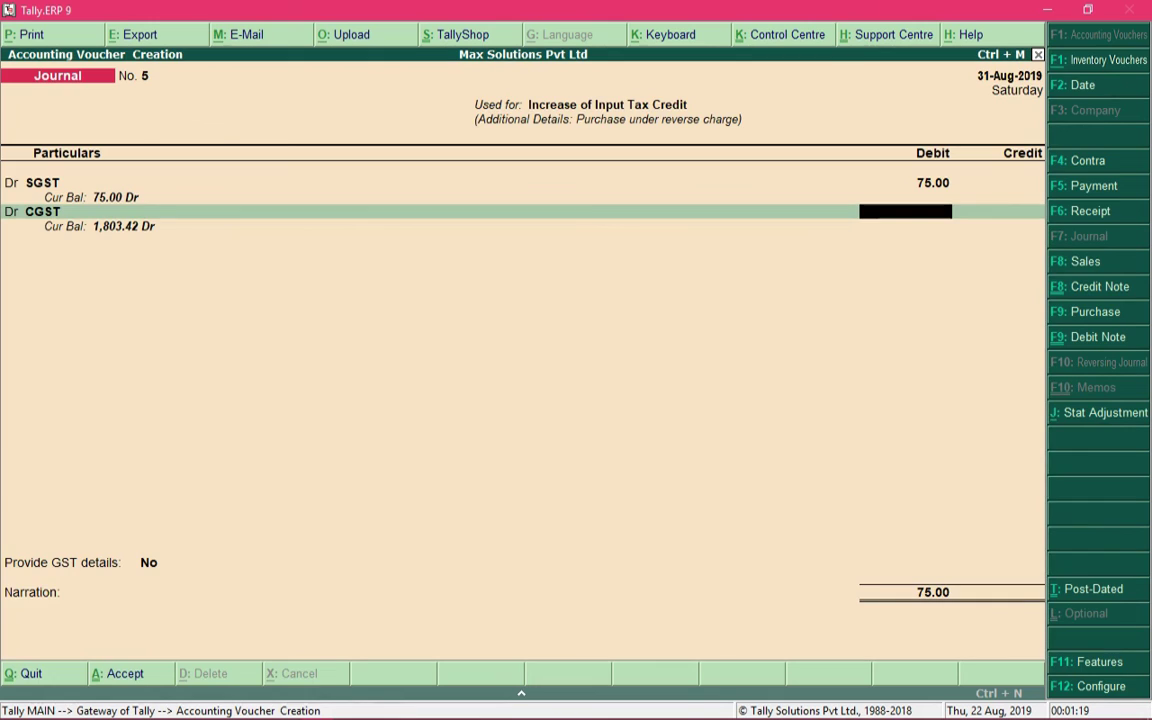
{"action": "type", "text": "75"}
{"action": "key", "text": "Return"}
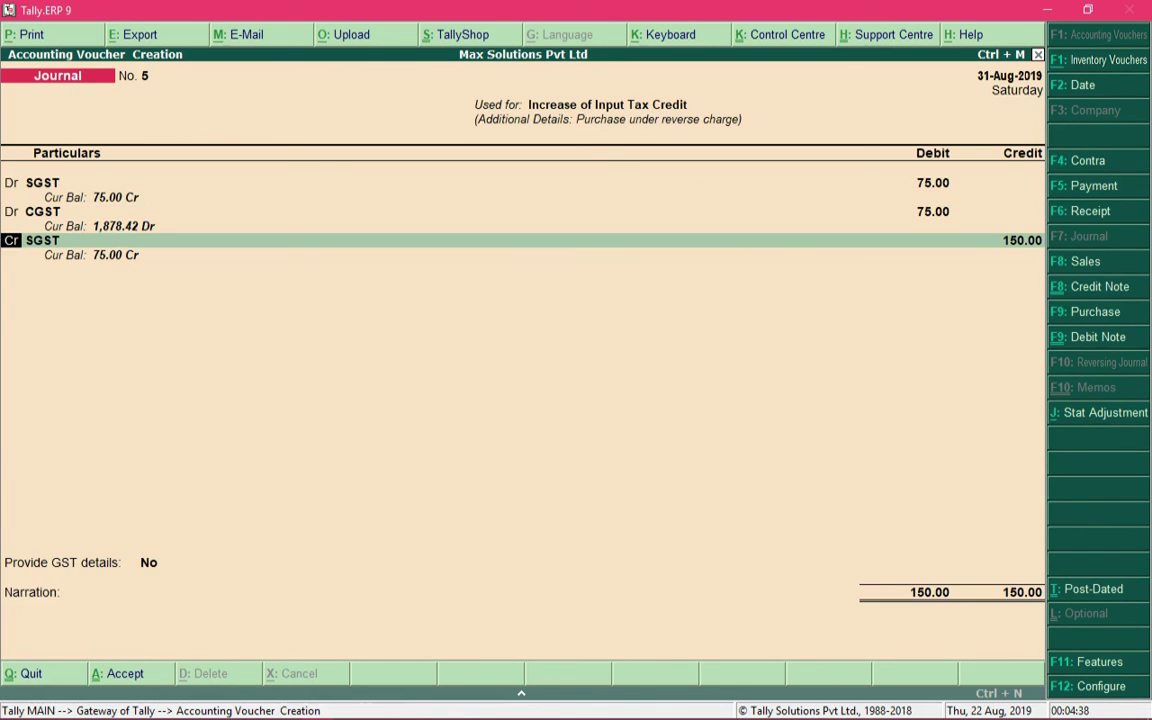
Credit the Tax Paid On RCM - Transportation ledger with 150 in the journal
{"action": "key", "text": "Return"}
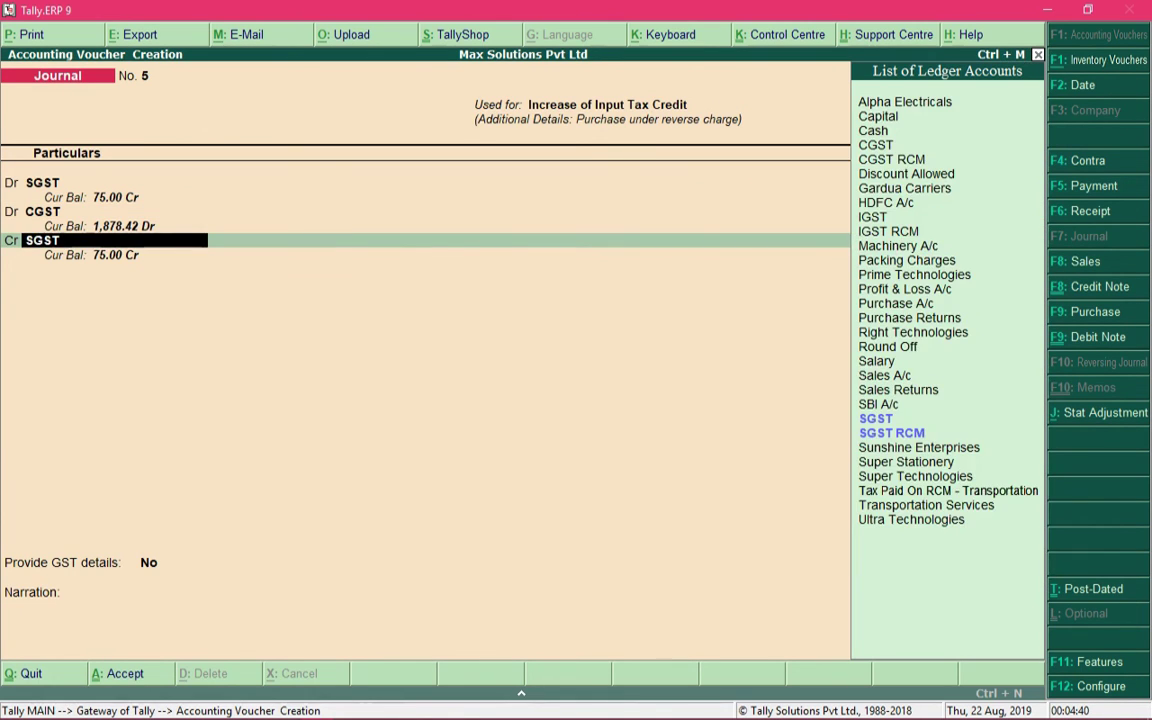
{"action": "type", "text": "Tax"}
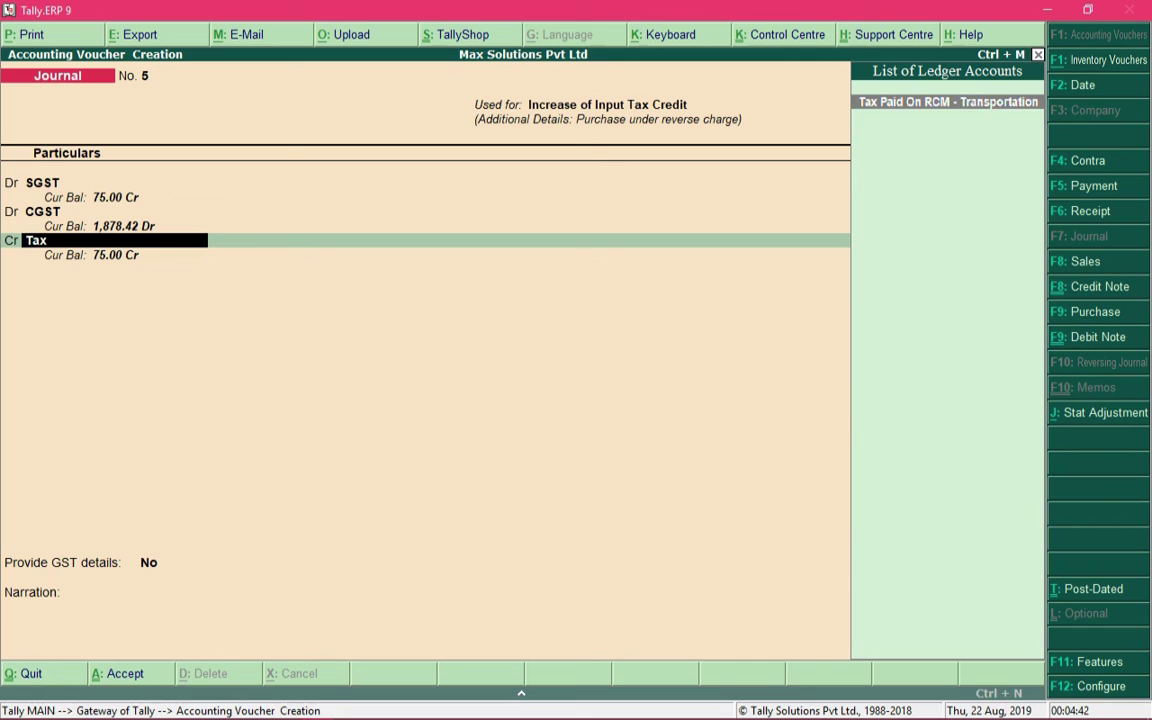
{"action": "key", "text": "Return"}
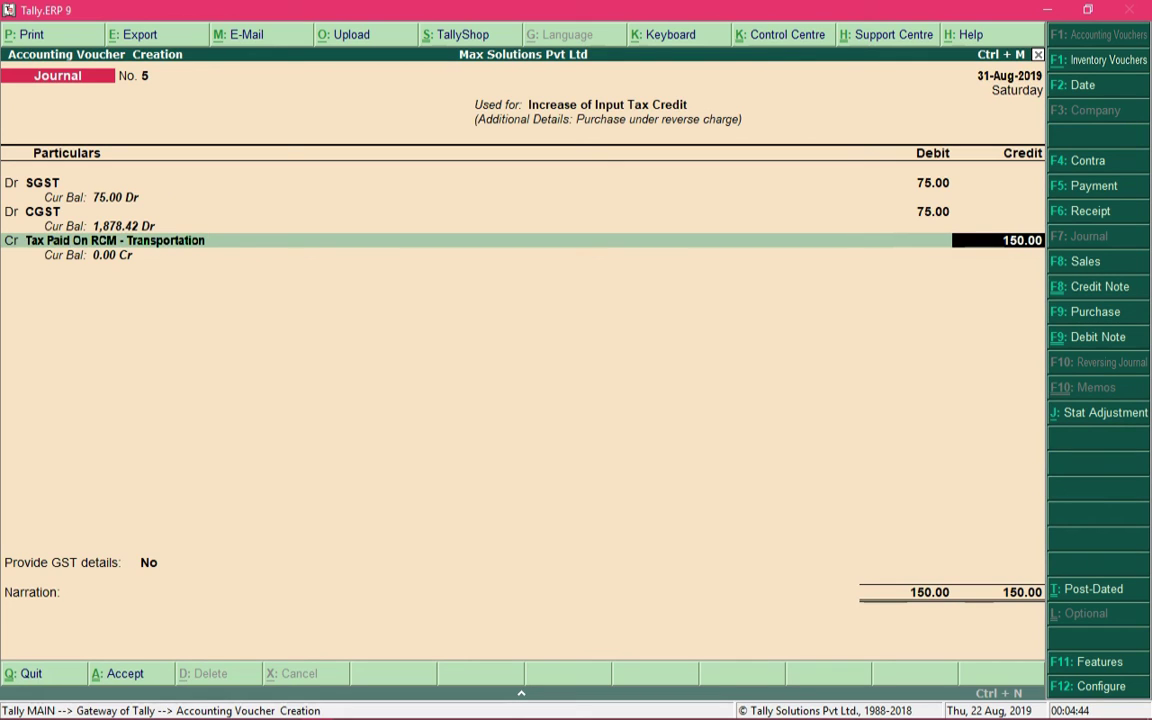